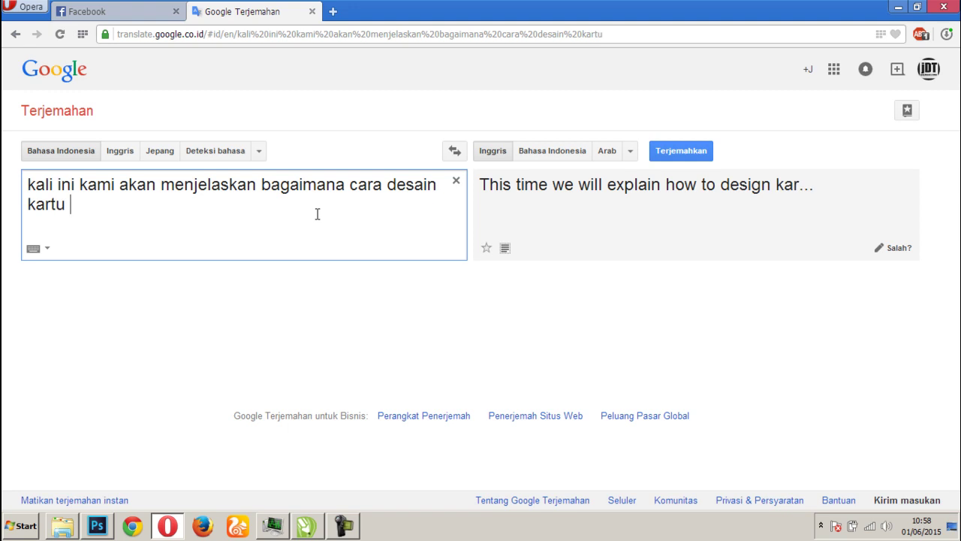
# Finish typing the Indonesian sentence ending 'sangat mudah dan simple namun elegan' and select all of it
pyautogui.write('nis')
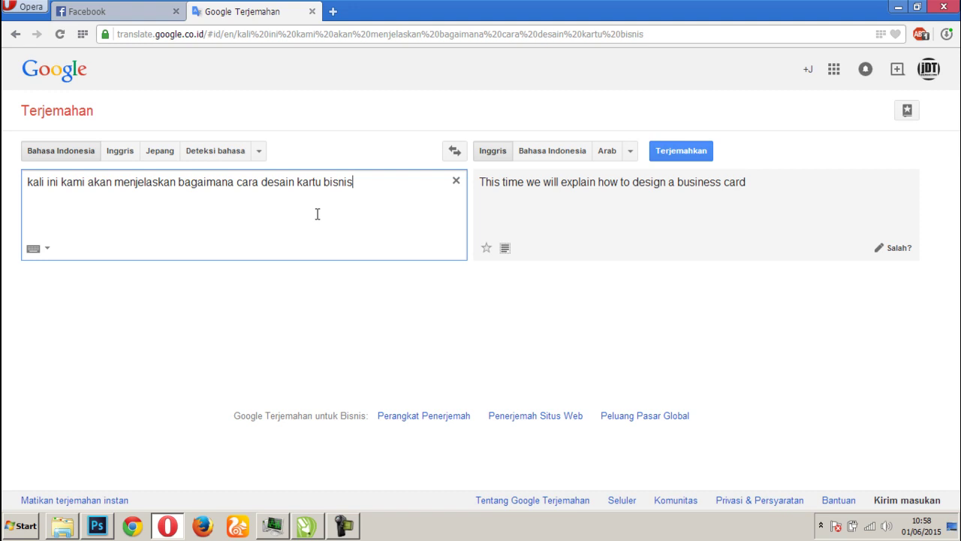
pyautogui.write('yang sa')
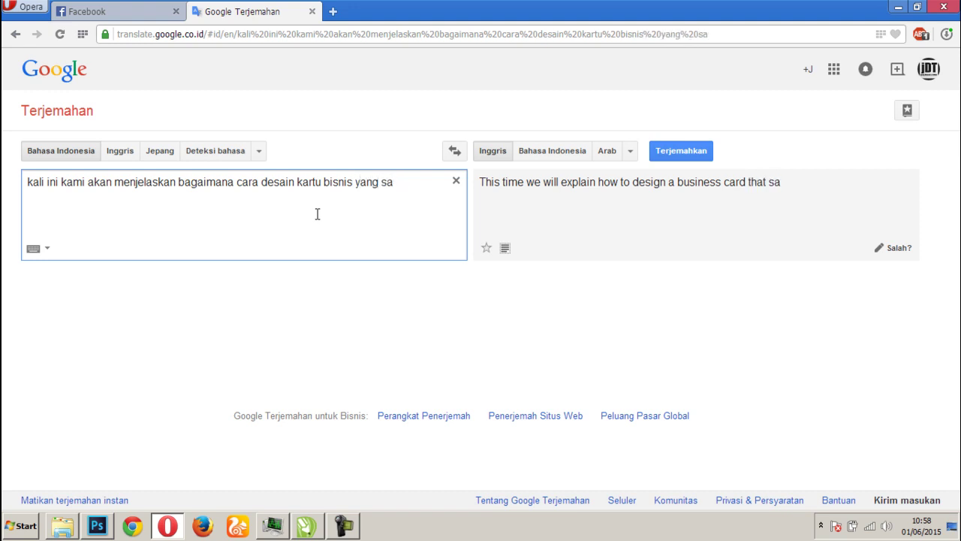
pyautogui.write('ngat mudah dan si')
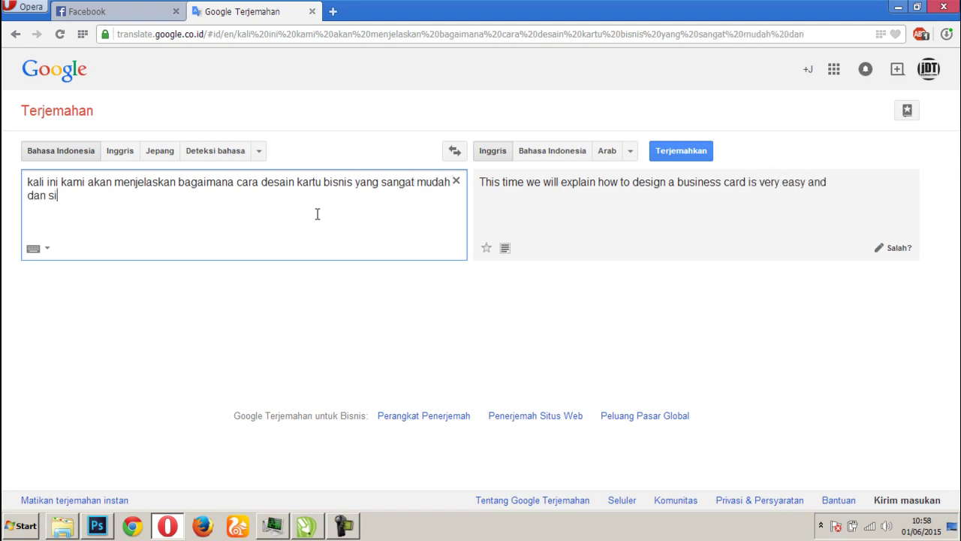
pyautogui.write('mple namun elegan')
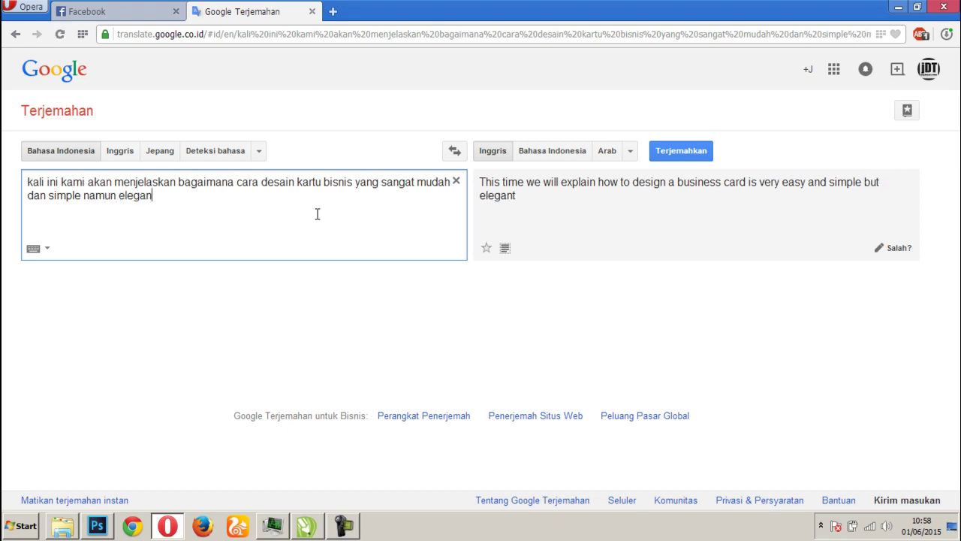
pyautogui.hotkey('ctrl', 'a')
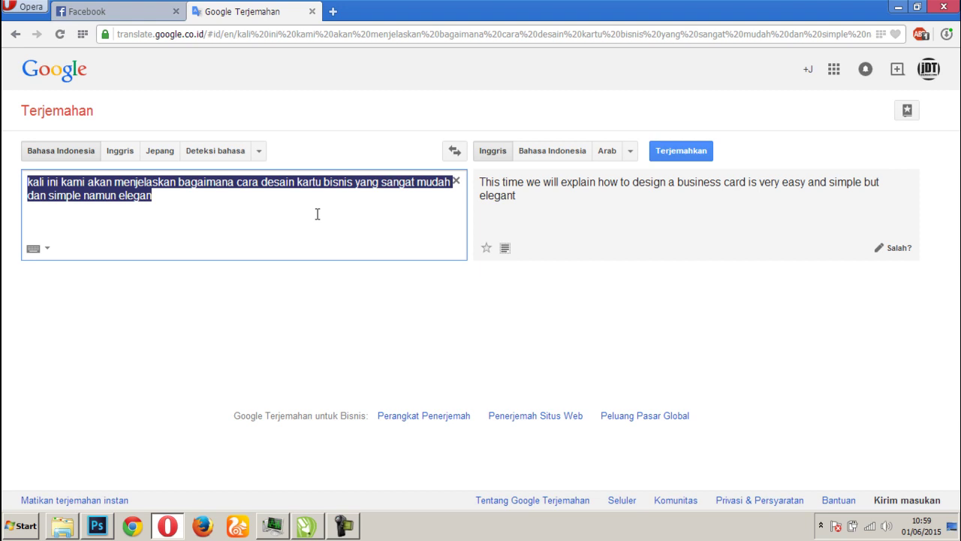
# Translate 'untuk ukuran kartu bisnis menggunakan ukuran 3,5 cm x 2 cm', then clear the source box
pyautogui.press('BackSpace')
pyautogui.write('untuk u')
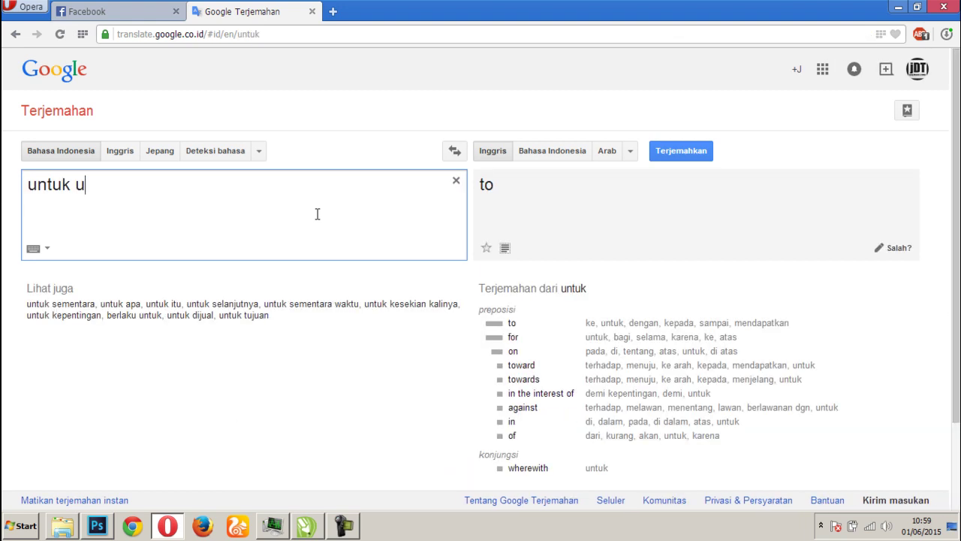
pyautogui.write('kuran kartu bisnis menggu')
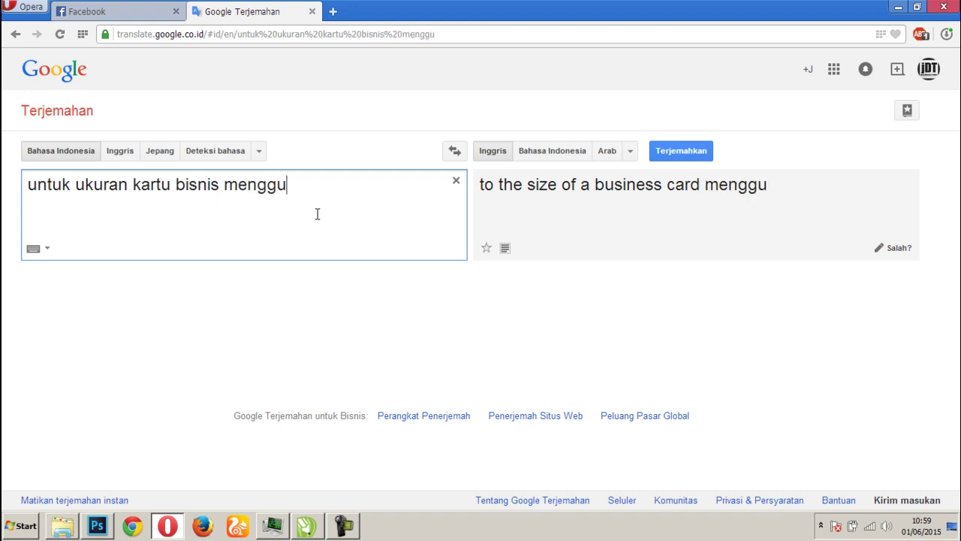
pyautogui.write('nakan ukura')
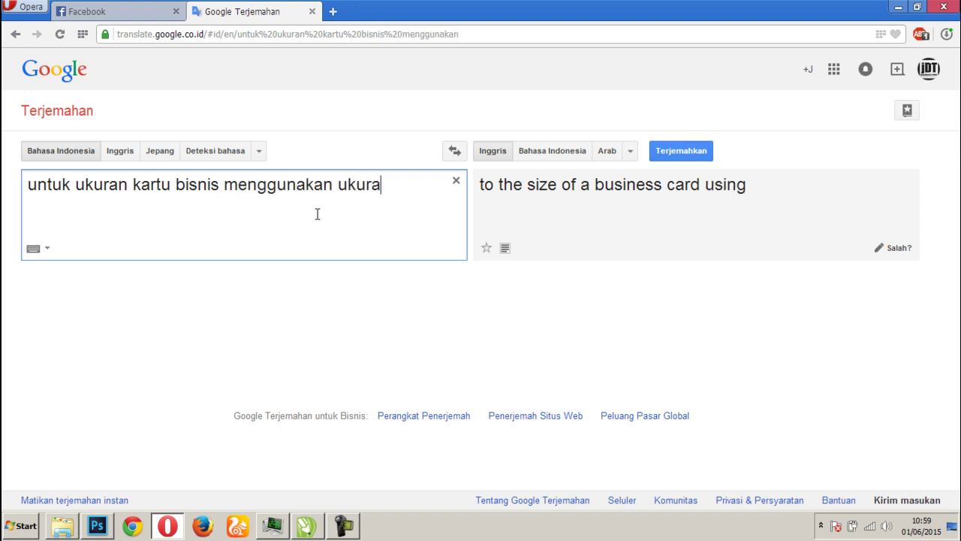
pyautogui.write('n 3')
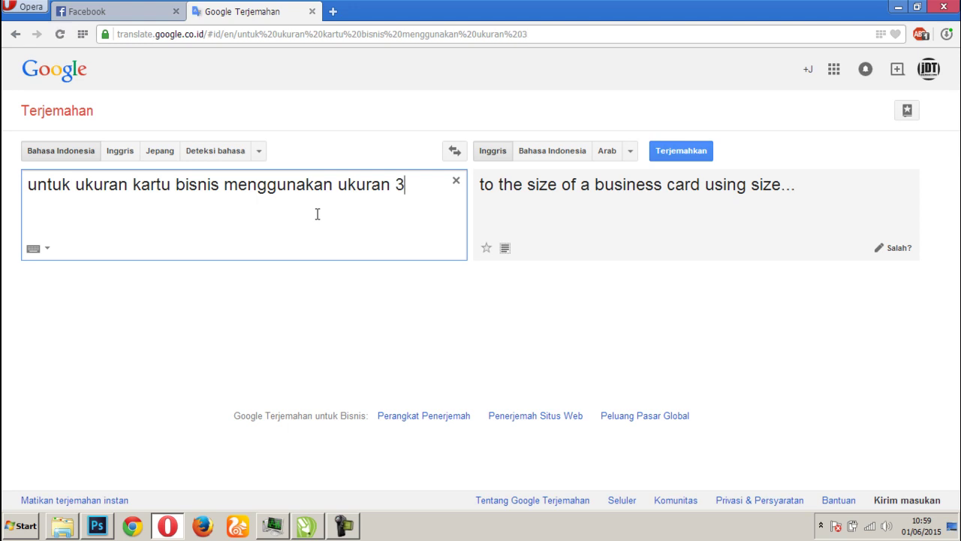
pyautogui.write(',5 cm x 2 cm')
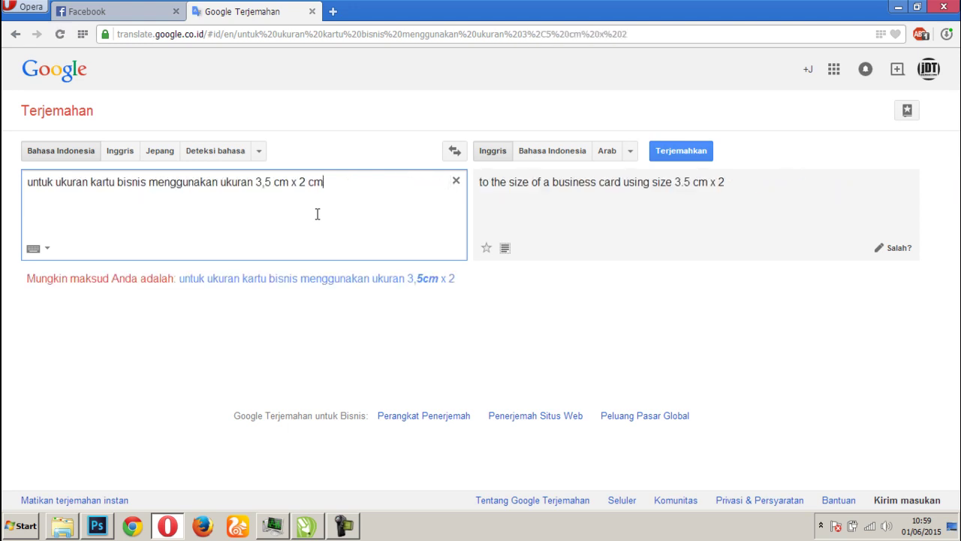
pyautogui.hotkey('ctrl', 'a')
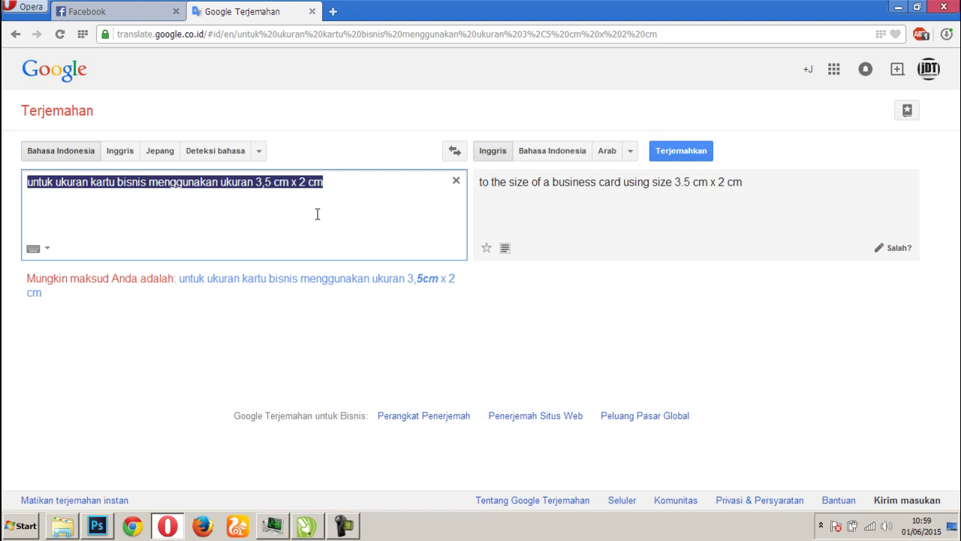
pyautogui.press('BackSpace')
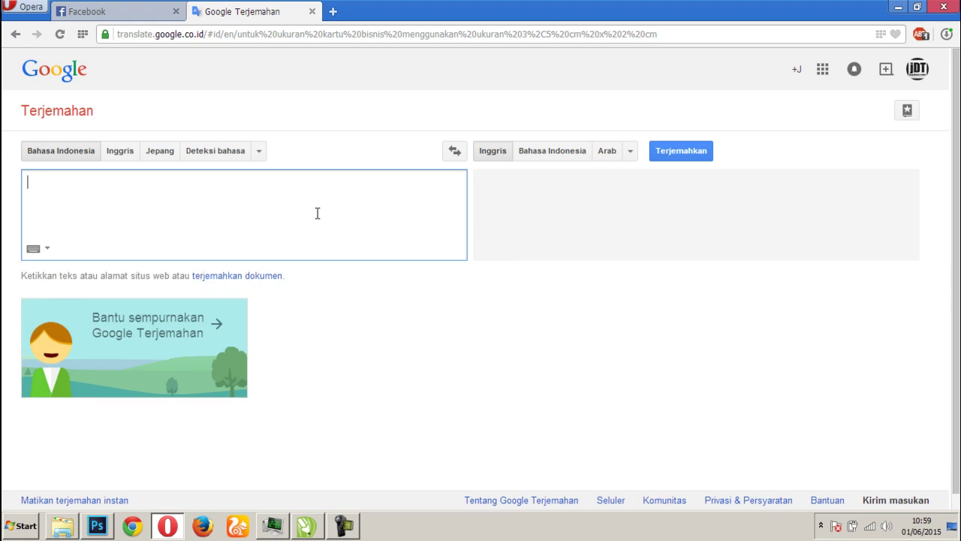
# In CorelDRAW, draw a rectangle on Page 2 sized 3,5 cm wide by 2 cm high
pyautogui.click(306, 525)
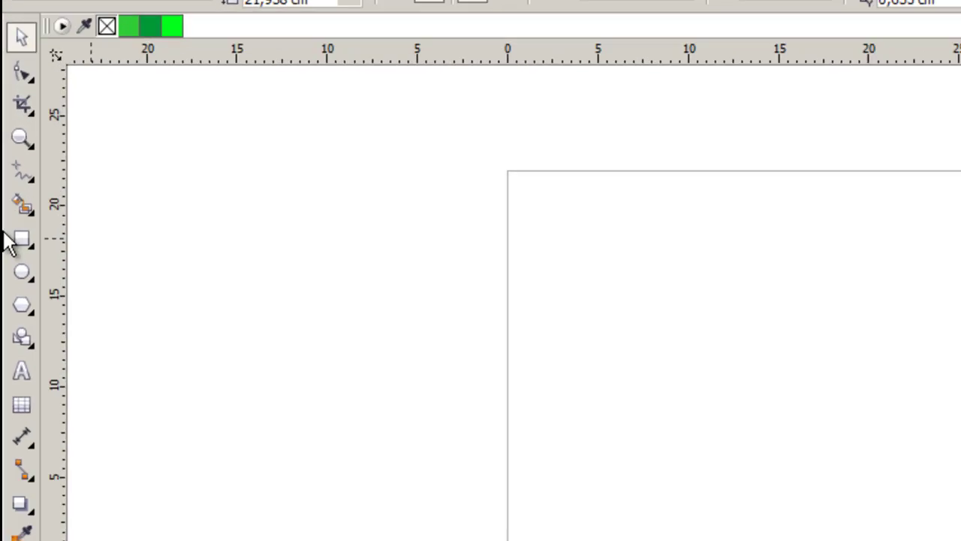
pyautogui.click(12, 202)
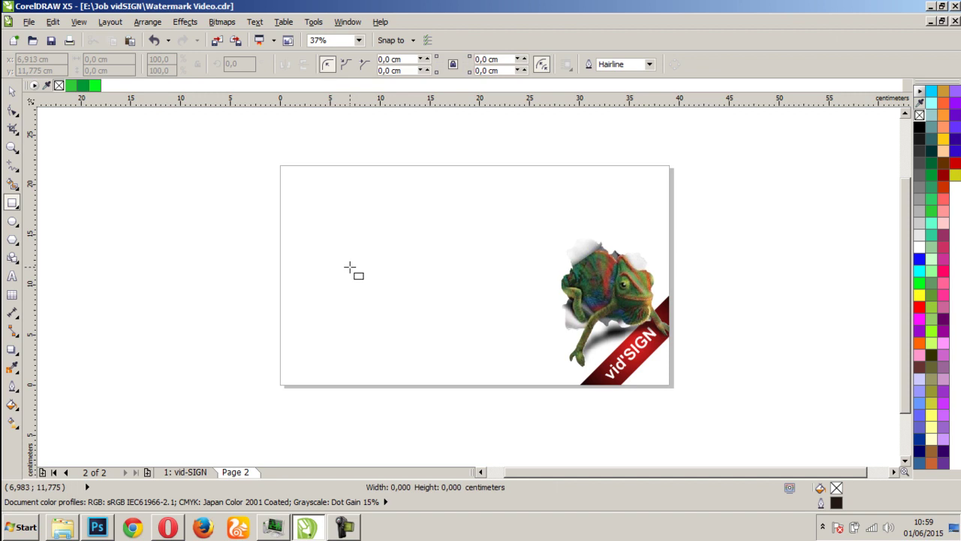
pyautogui.moveTo(350, 267); pyautogui.dragTo(498, 352)
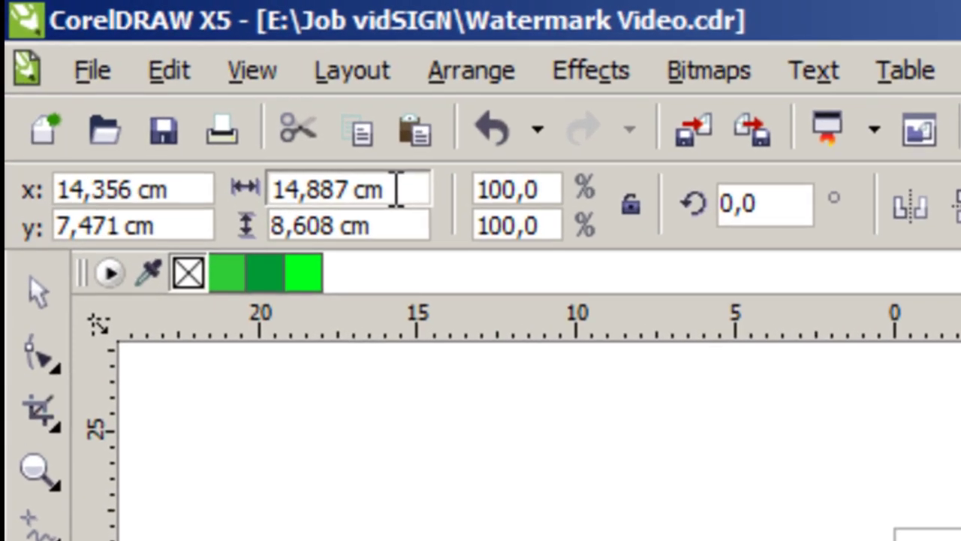
pyautogui.click(396, 190)
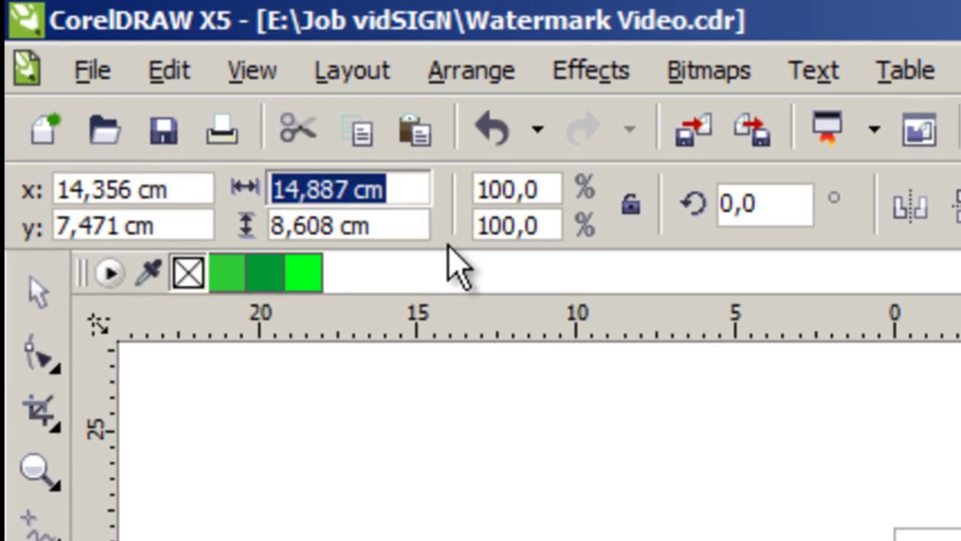
pyautogui.write('3,5cm')
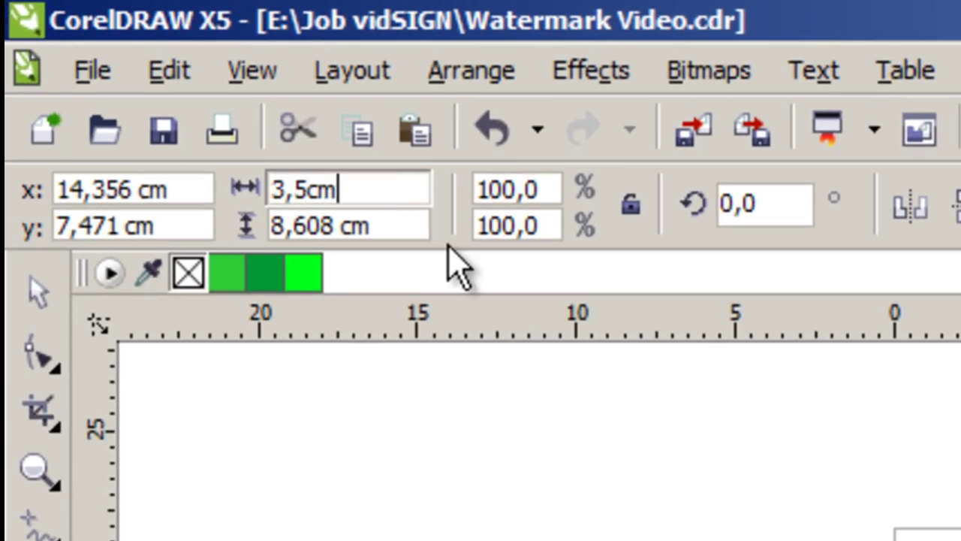
pyautogui.press('Tab')
pyautogui.write('2cm')
pyautogui.press('Return')
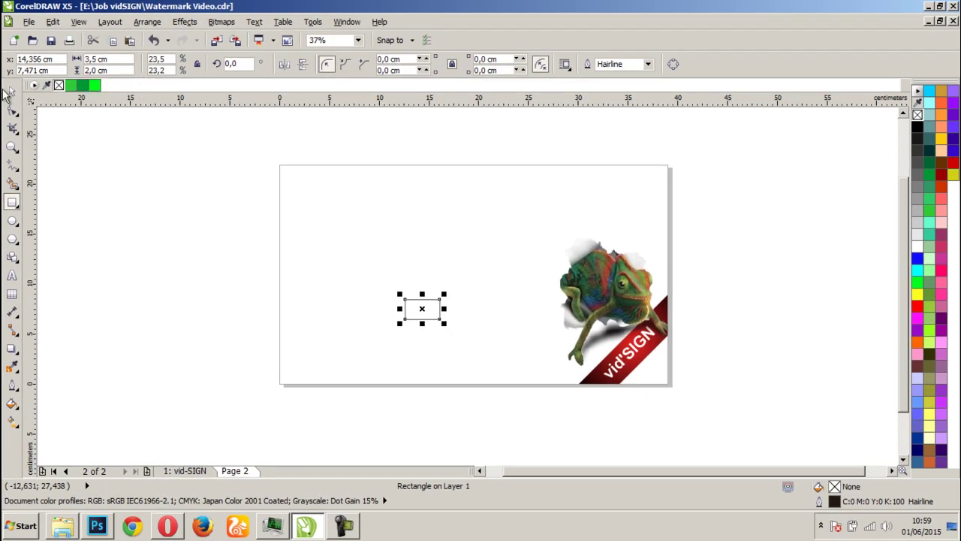
# Enlarge the rectangle by its top-right and bottom-left corners to fill the area left of the chameleon
pyautogui.click(12, 91)
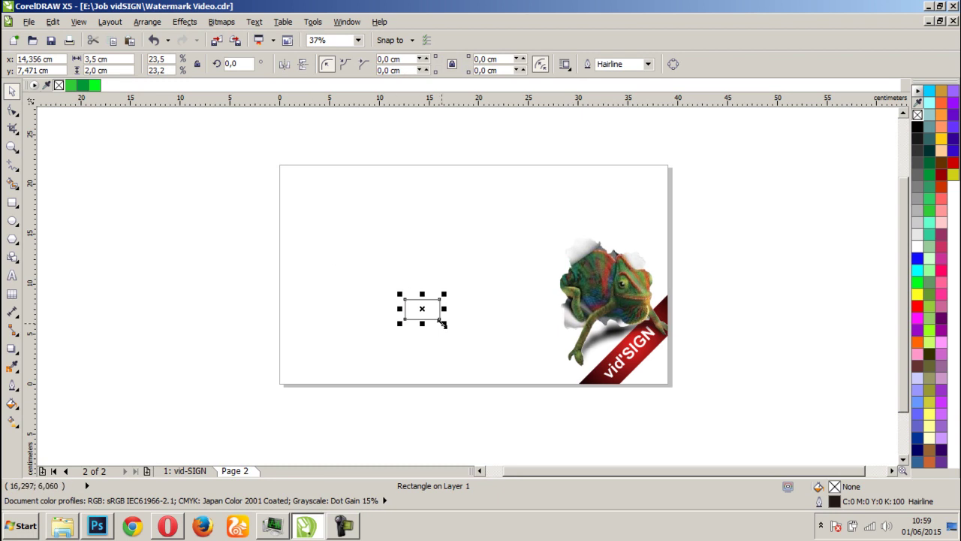
pyautogui.scroll(1, 442, 323)
pyautogui.moveTo(471, 234); pyautogui.dragTo(650, 164)
pyautogui.moveTo(388, 284); pyautogui.dragTo(189, 397)
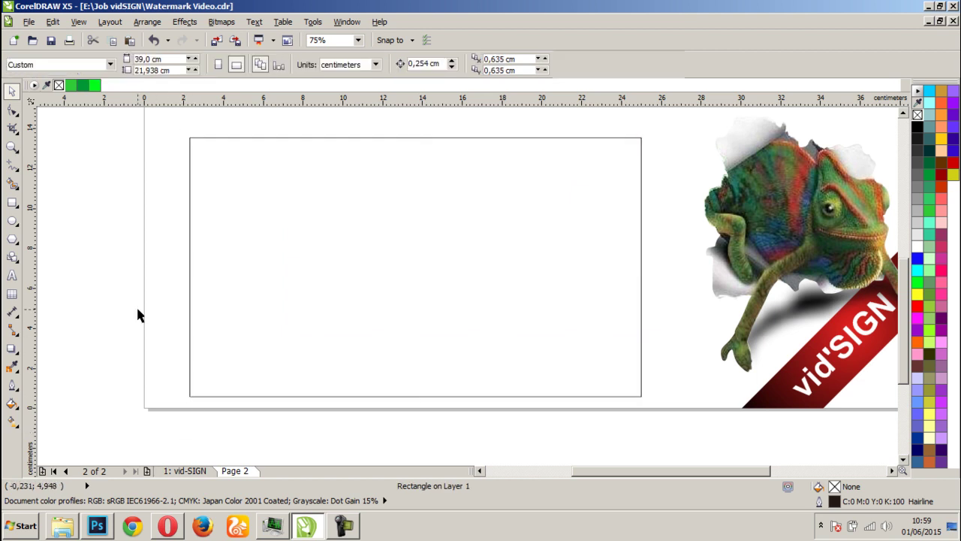
# Give the rectangle a light grey (R230 G230 B230) fill and no outline
pyautogui.click(137, 316)
pyautogui.scroll(-2, 386, 263)
pyautogui.scroll(2, 504, 282)
pyautogui.click(417, 292)
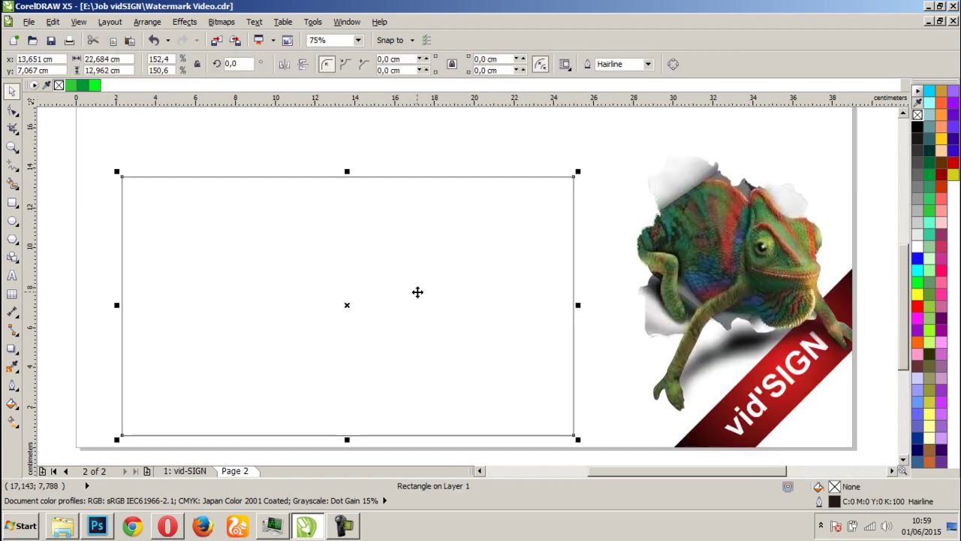
pyautogui.click(914, 150)
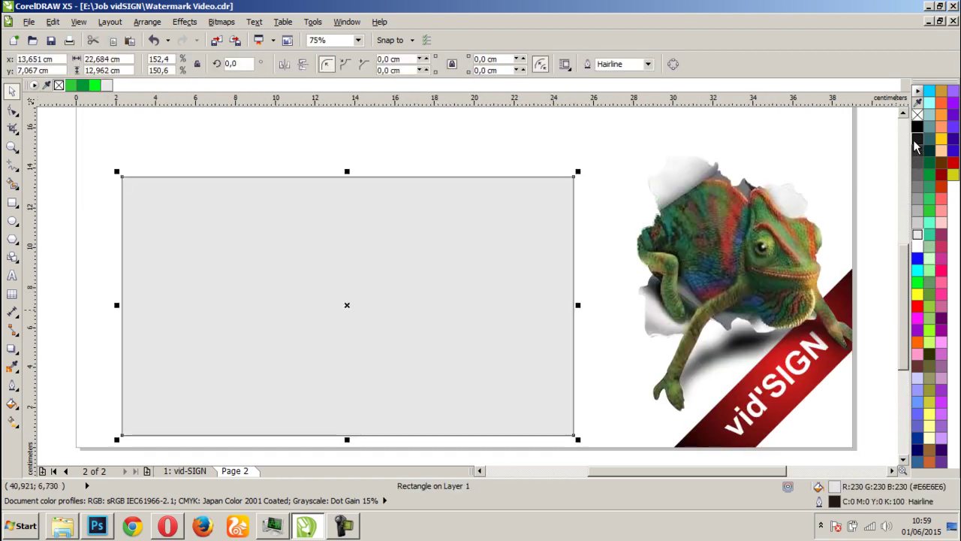
pyautogui.rightClick(917, 114)
# Deselect and reselect the grey card to check it, then pick the line-drawing tool
pyautogui.scroll(-1, 414, 208)
pyautogui.click(487, 236)
pyautogui.click(448, 353)
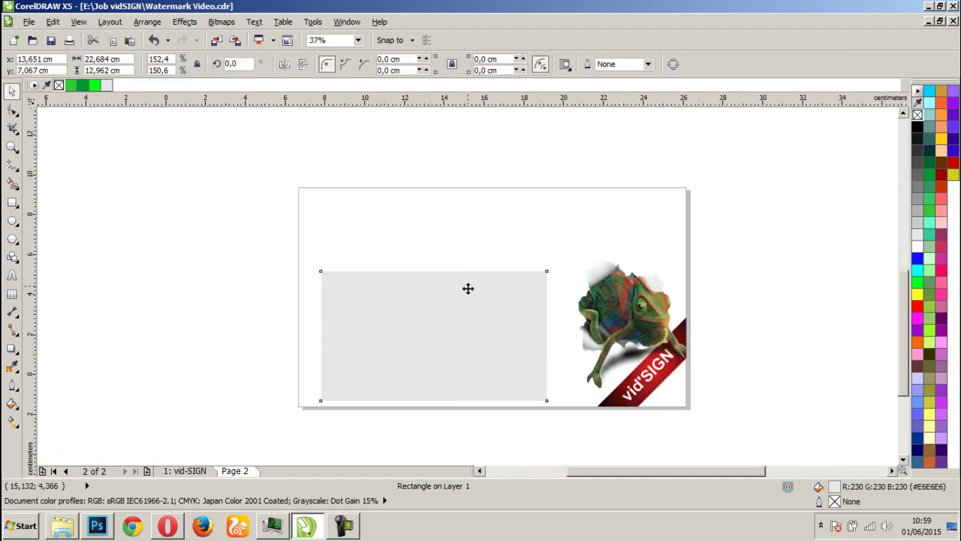
pyautogui.scroll(1, 428, 258)
pyautogui.scroll(-1, 468, 281)
pyautogui.scroll(1, 485, 267)
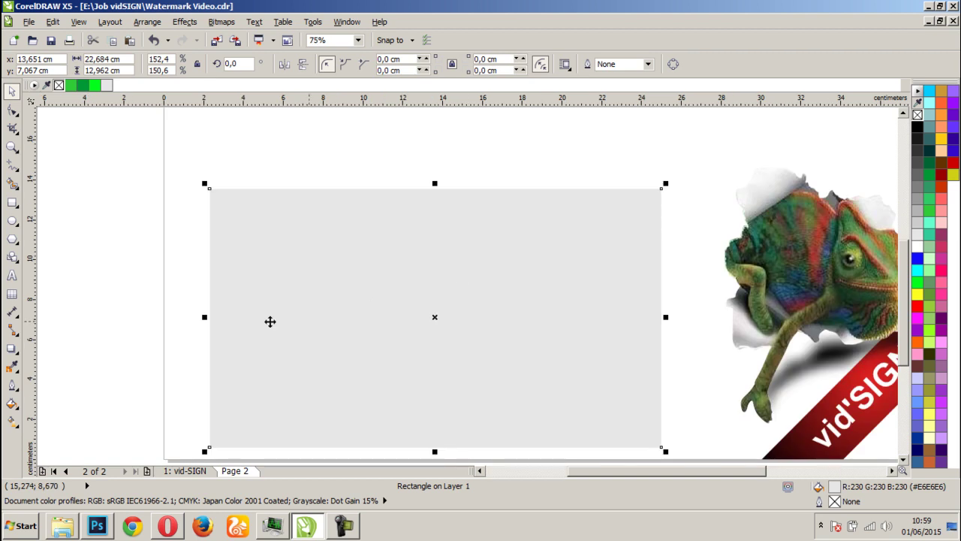
pyautogui.click(146, 299)
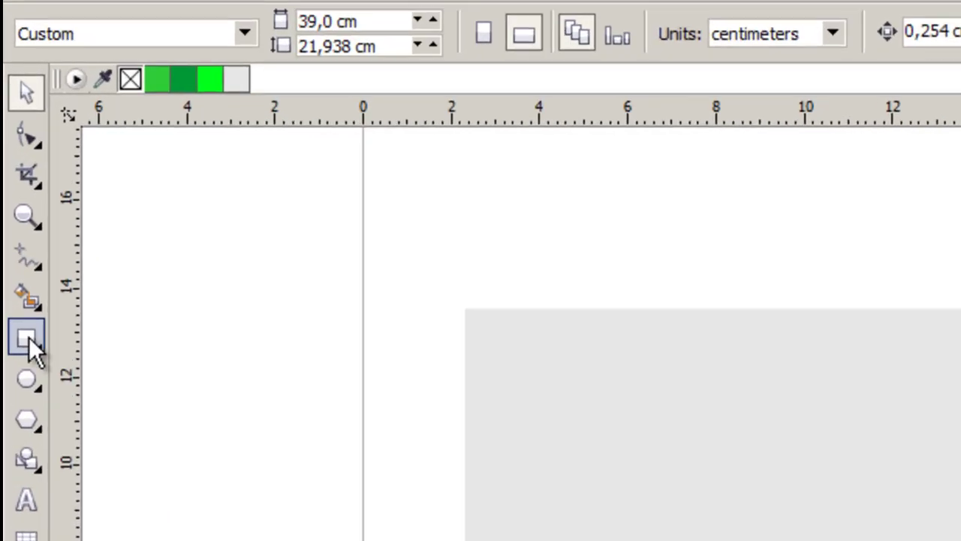
pyautogui.click(13, 177)
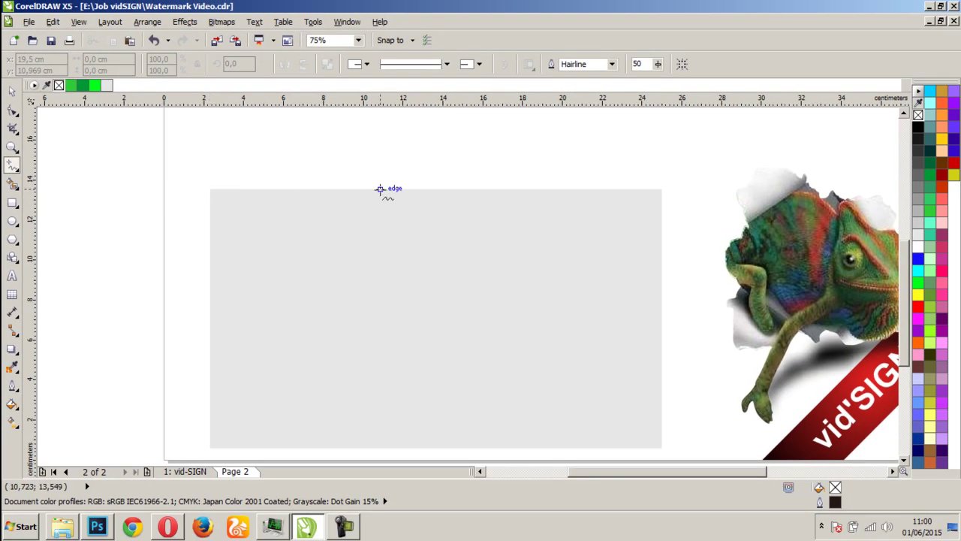
# Draw a straight-edged triangle in the card's top-left corner with a diagonal edge
pyautogui.click(342, 194)
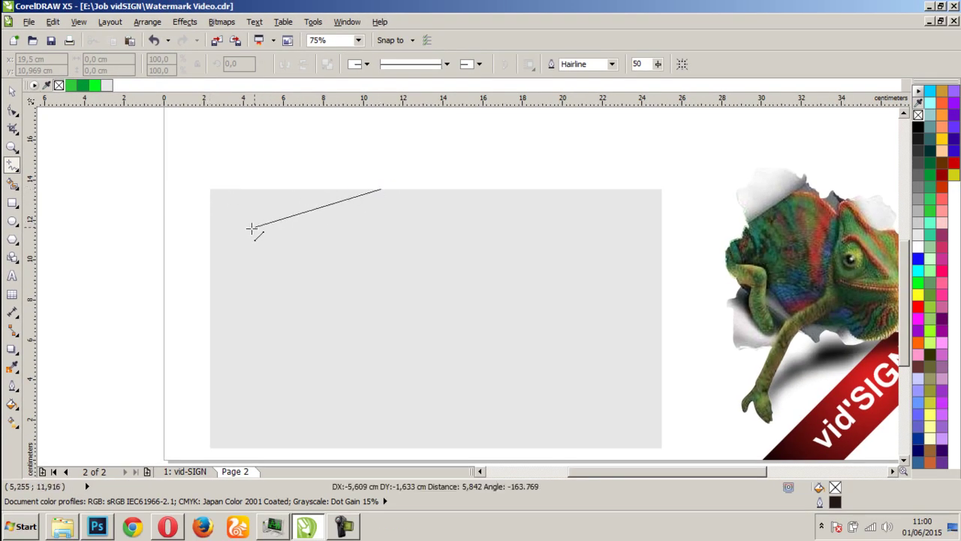
pyautogui.click(210, 279)
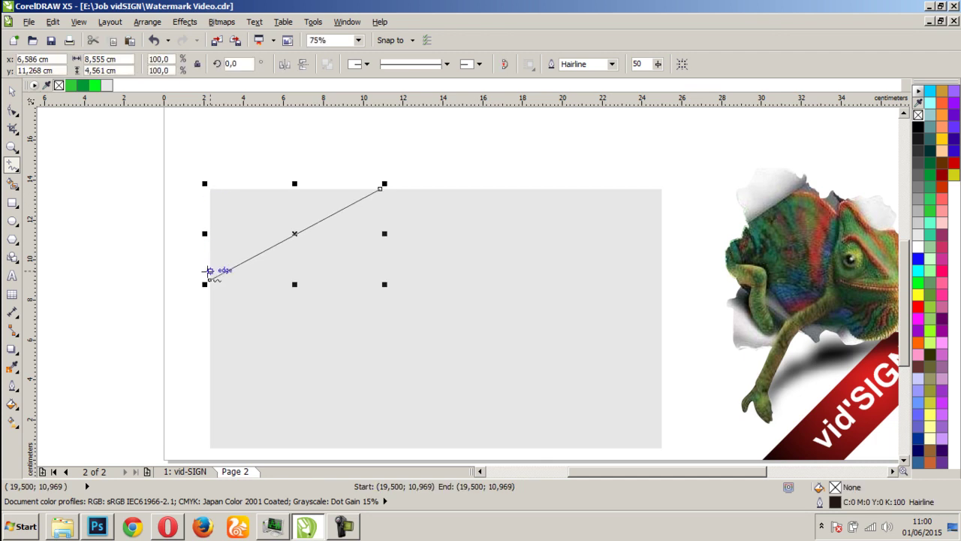
pyautogui.click(210, 280)
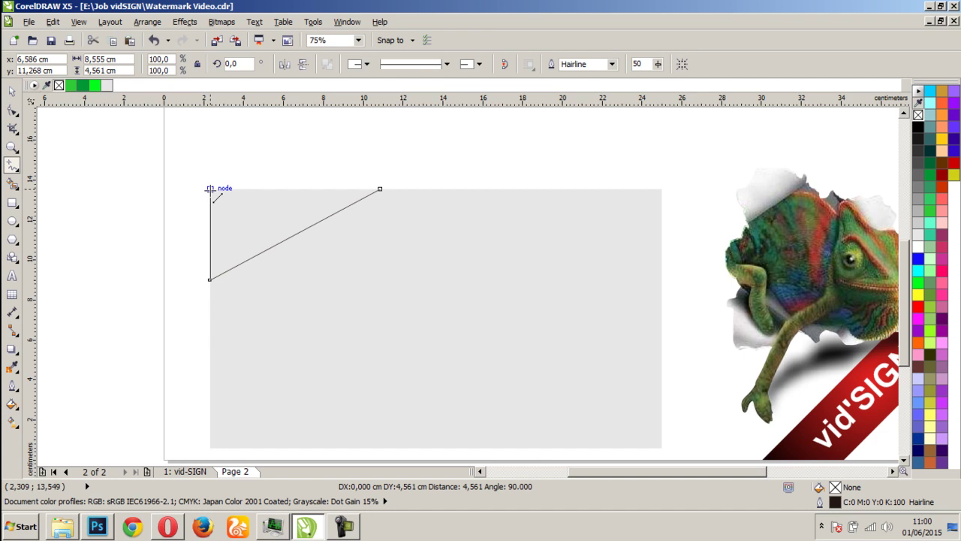
pyautogui.click(210, 189)
pyautogui.click(209, 188)
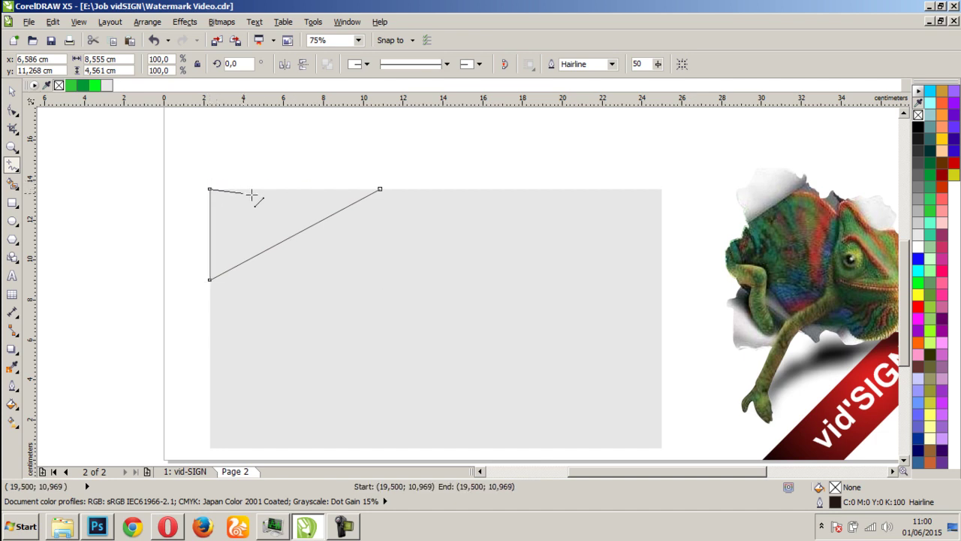
pyautogui.click(380, 189)
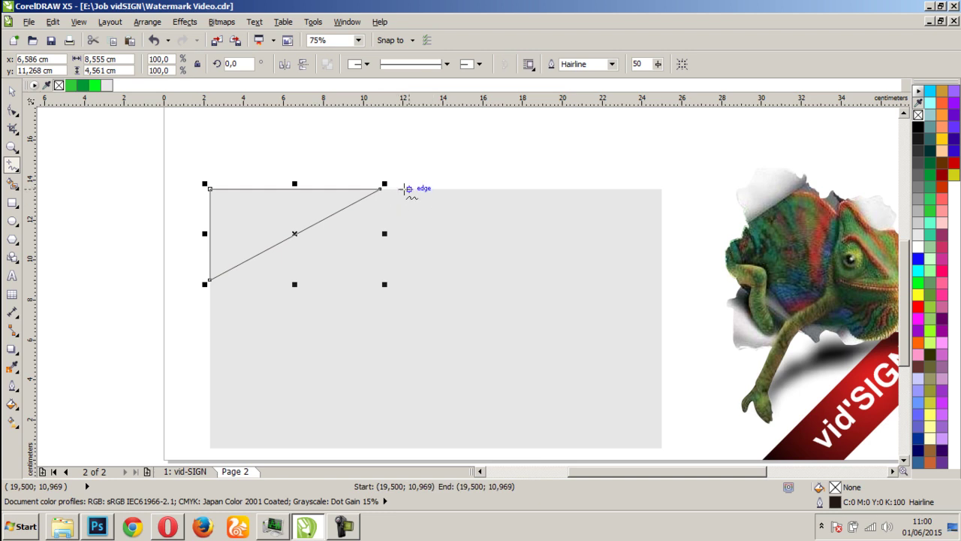
# Draw a slim wedge from near the top centre to the top-right corner and down the right edge
pyautogui.click(394, 189)
pyautogui.click(662, 189)
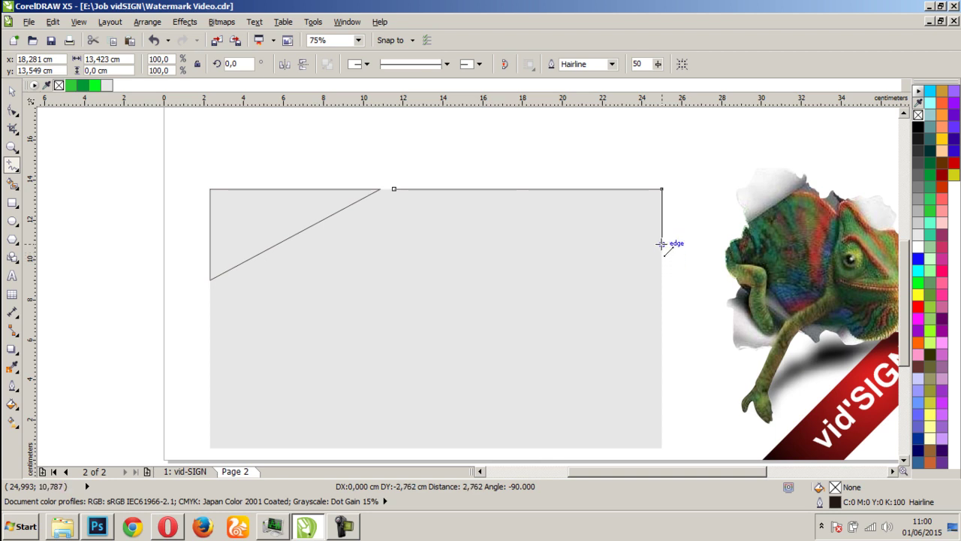
pyautogui.click(662, 244)
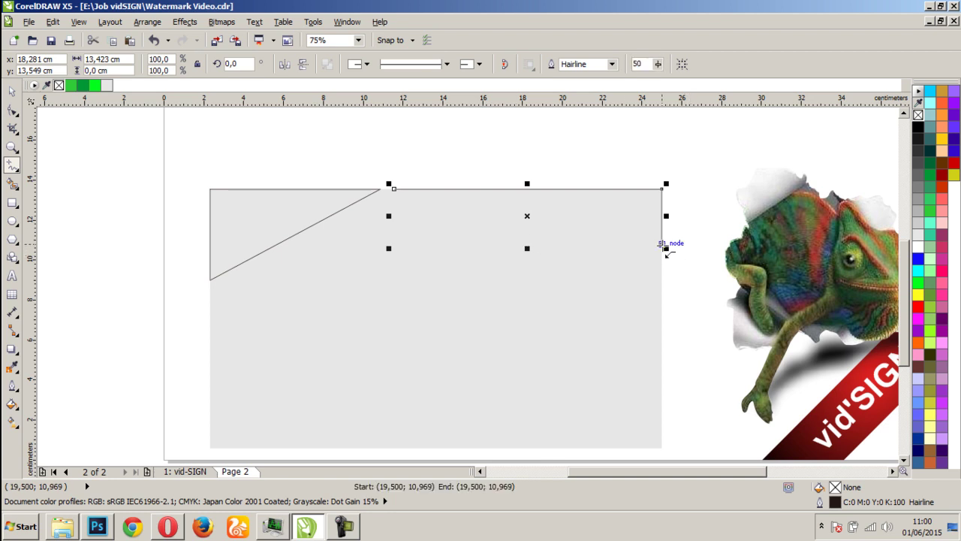
pyautogui.click(392, 189)
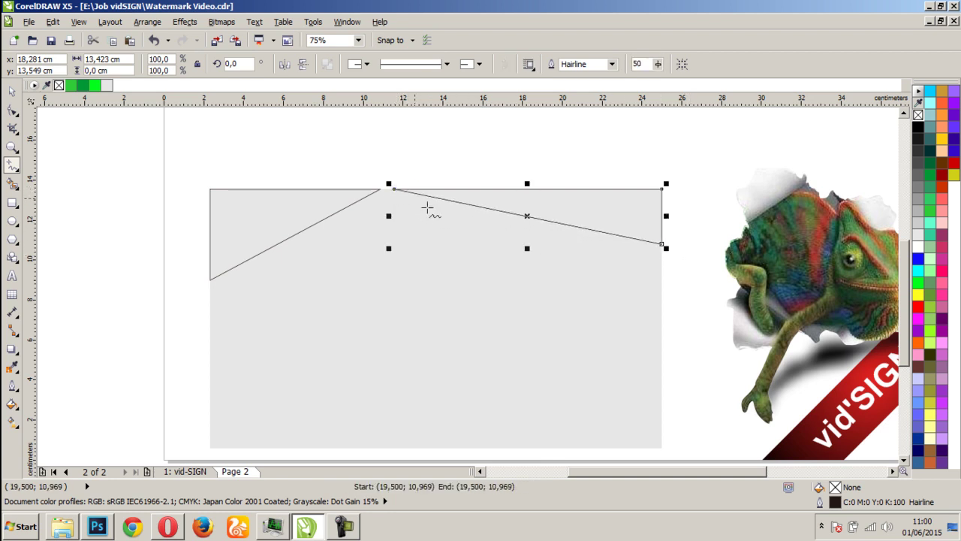
# Draw a second slim wedge lower on the right edge, then select the left triangle
pyautogui.click(661, 256)
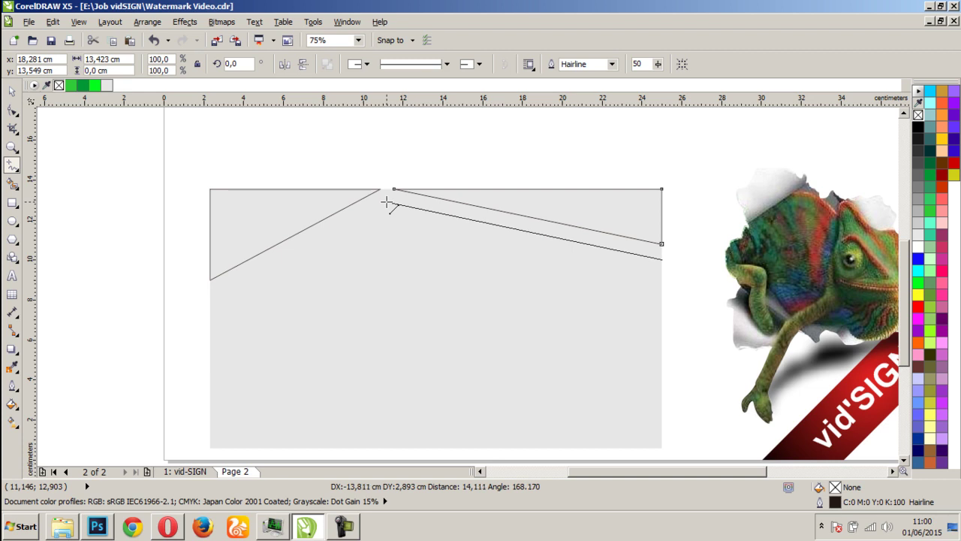
pyautogui.click(385, 202)
pyautogui.click(386, 201)
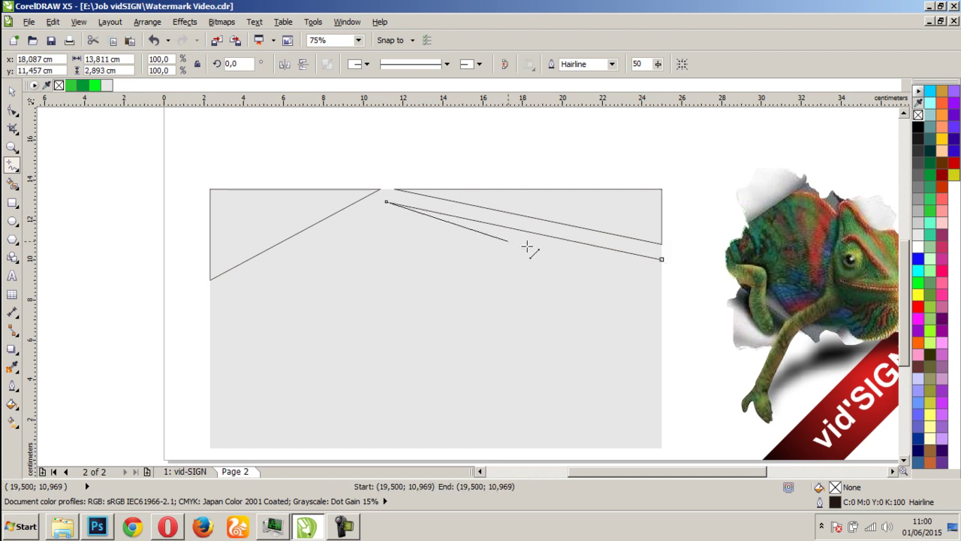
pyautogui.click(660, 292)
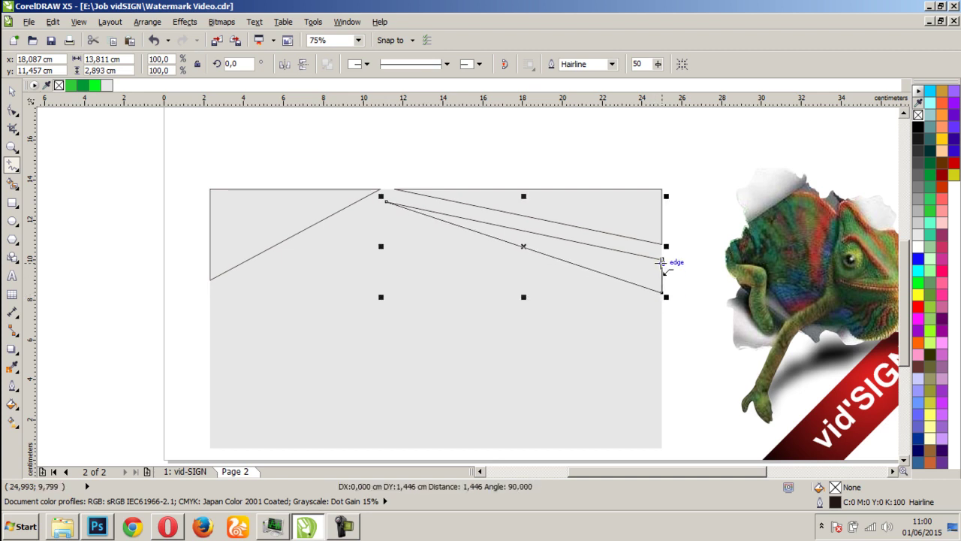
pyautogui.click(12, 91)
pyautogui.click(118, 243)
pyautogui.click(283, 221)
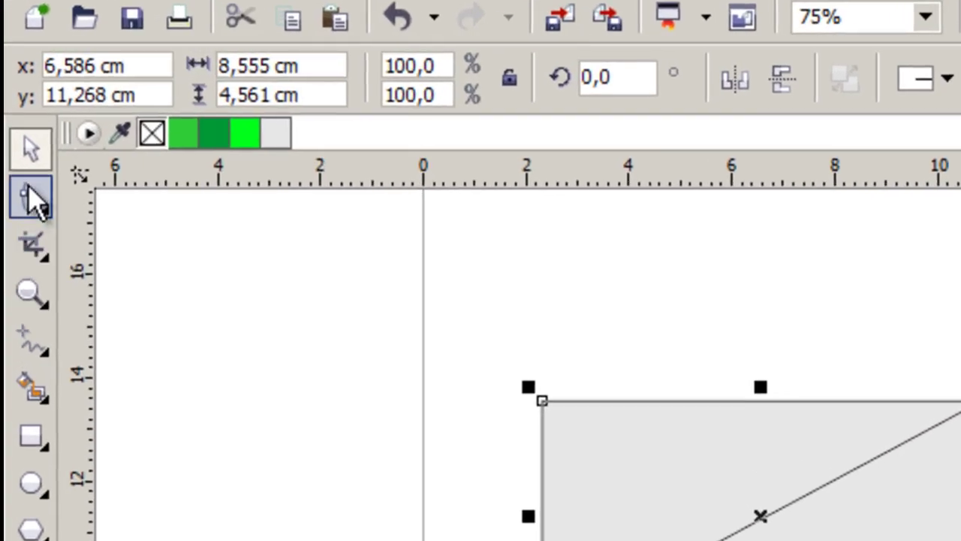
# Bend the left triangle's diagonal edge into a smooth S-curve with the Shape tool
pyautogui.click(30, 196)
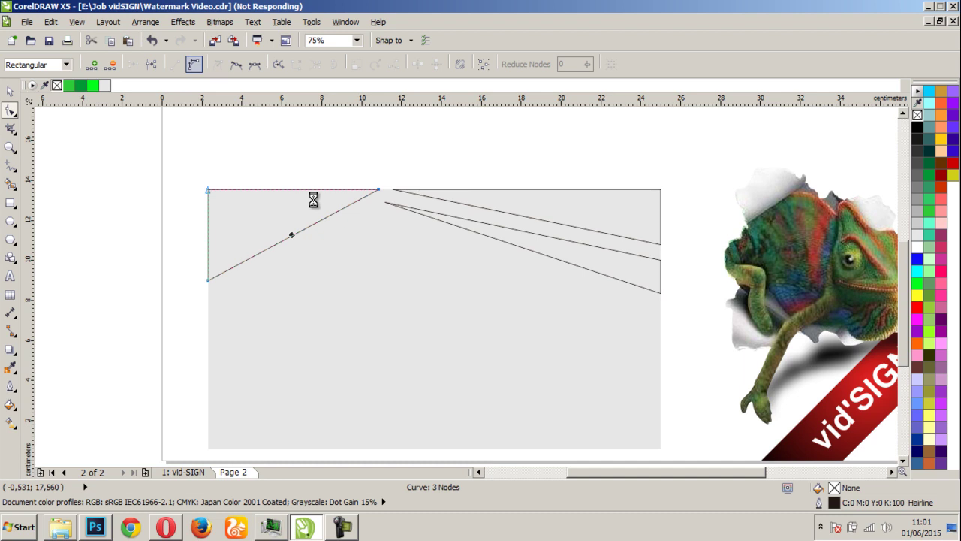
pyautogui.scroll(1, 292, 227)
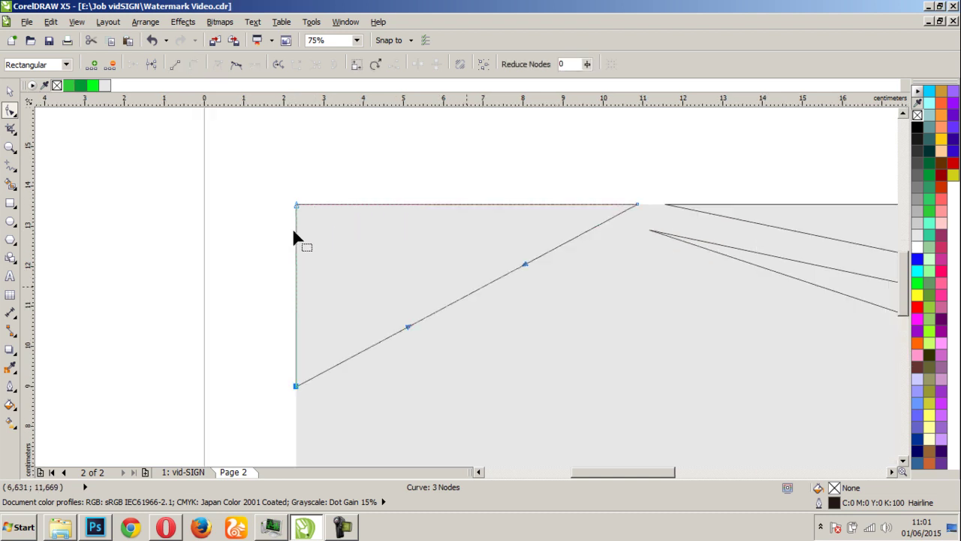
pyautogui.moveTo(527, 266); pyautogui.dragTo(413, 357)
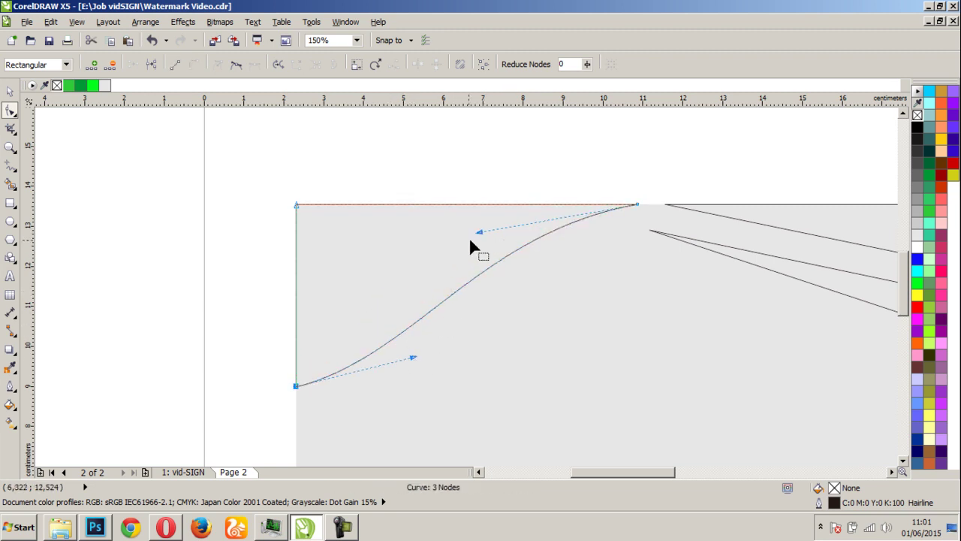
pyautogui.moveTo(476, 231); pyautogui.dragTo(458, 222)
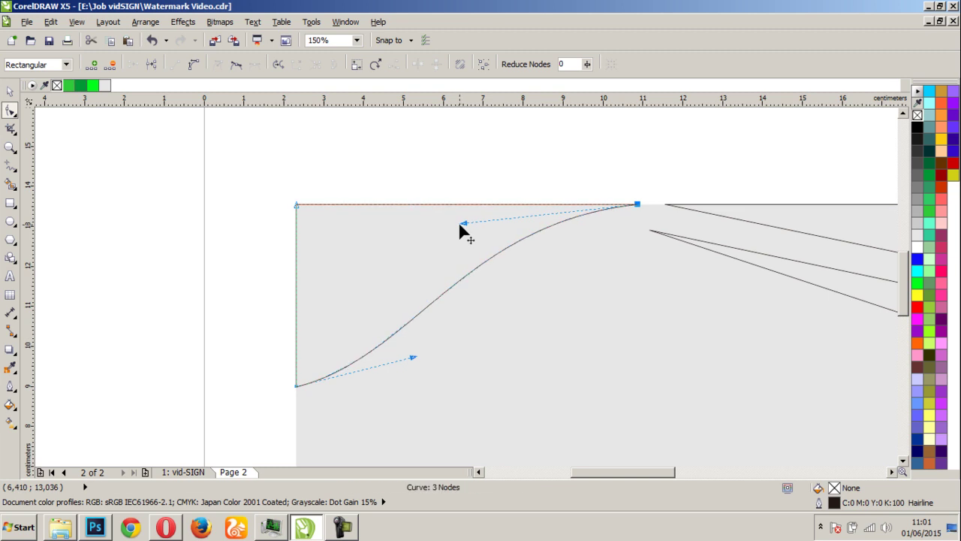
pyautogui.press('F3')
pyautogui.scroll(1, 599, 281)
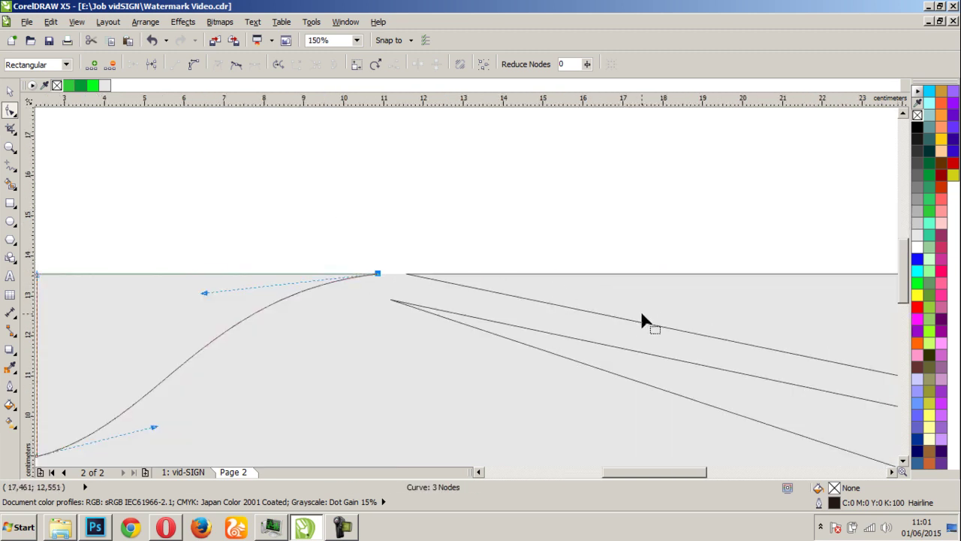
pyautogui.click(638, 309)
pyautogui.press('F3')
pyautogui.scroll(1, 500, 299)
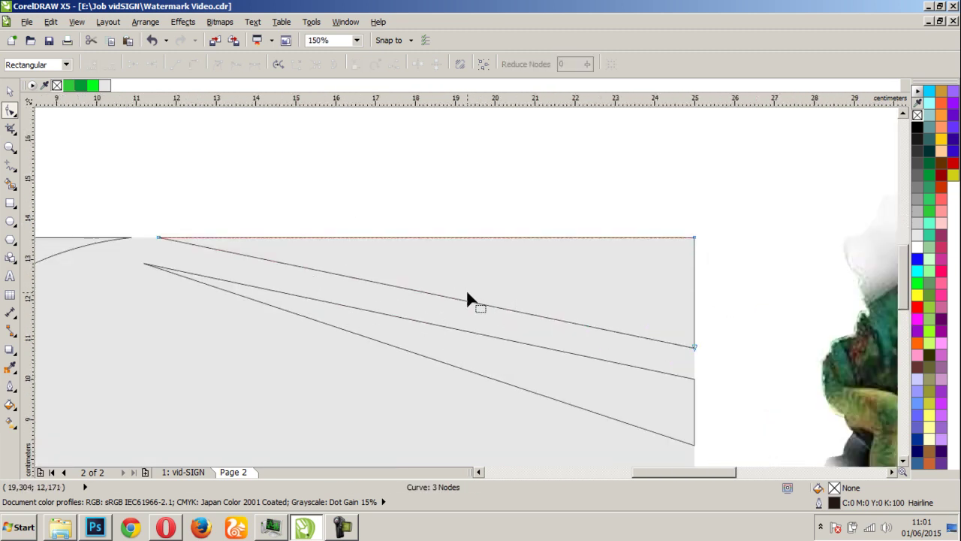
# Convert the upper wedge's long lower edge to a curve and bend it into an arc
pyautogui.click(452, 297)
pyautogui.click(193, 65)
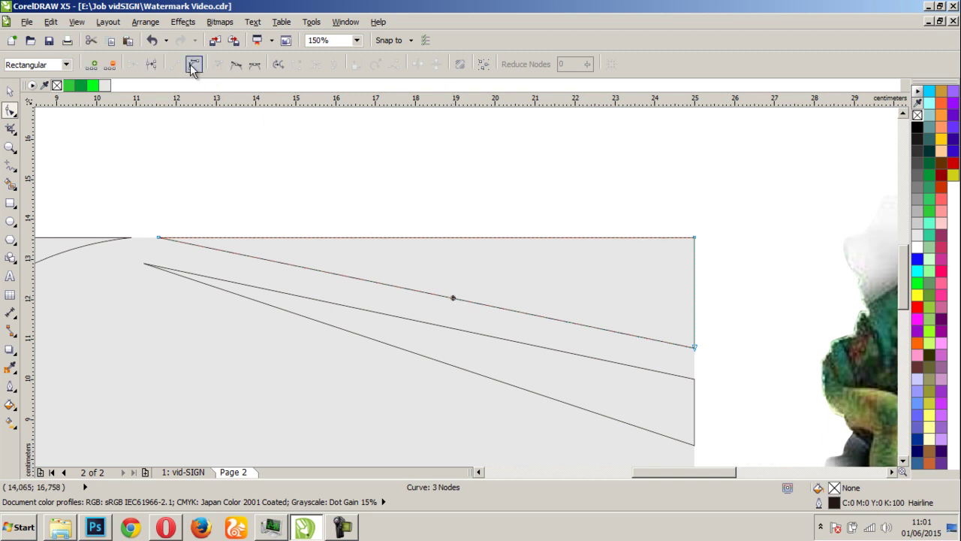
pyautogui.moveTo(337, 275); pyautogui.dragTo(400, 264)
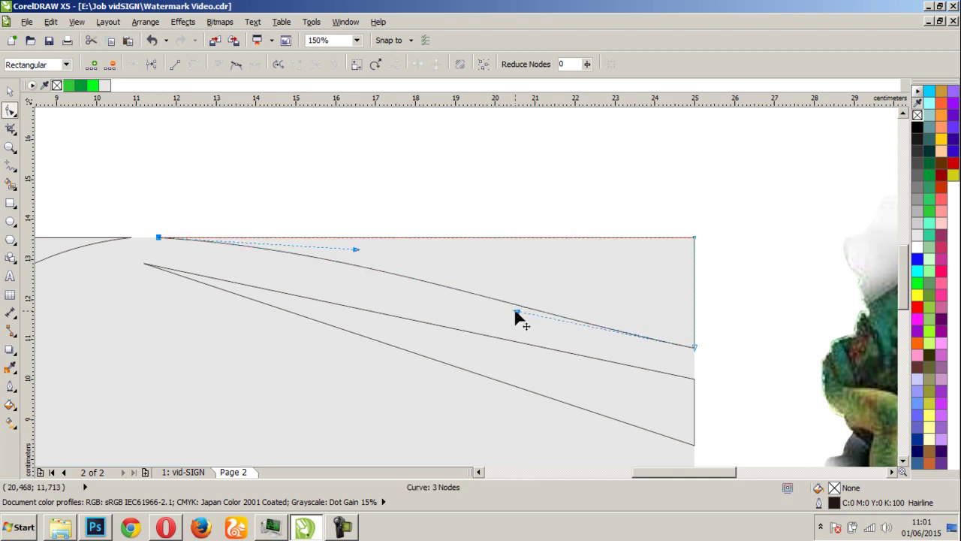
pyautogui.moveTo(517, 311); pyautogui.dragTo(571, 279)
# Curve the lower wedge's upper edge into an arc and extend its tip further left
pyautogui.click(447, 328)
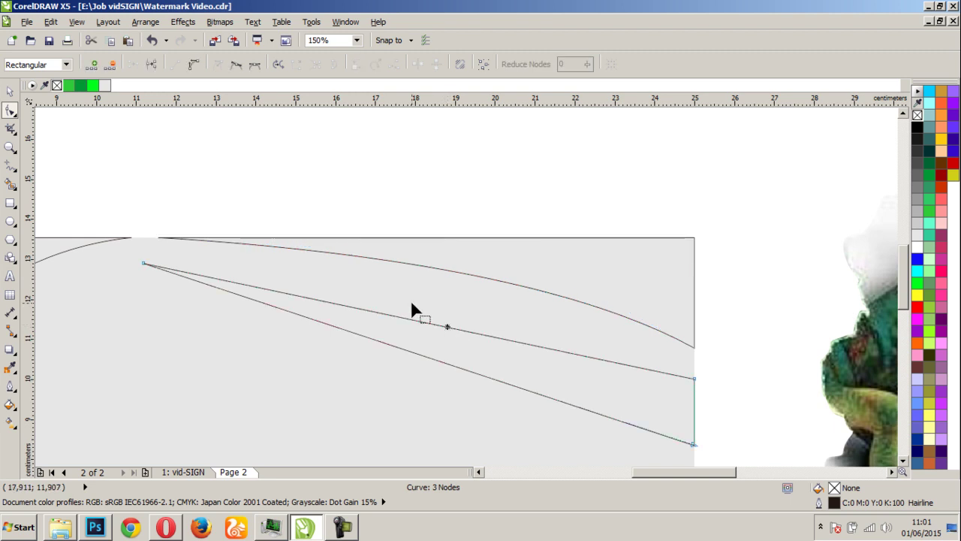
pyautogui.click(193, 64)
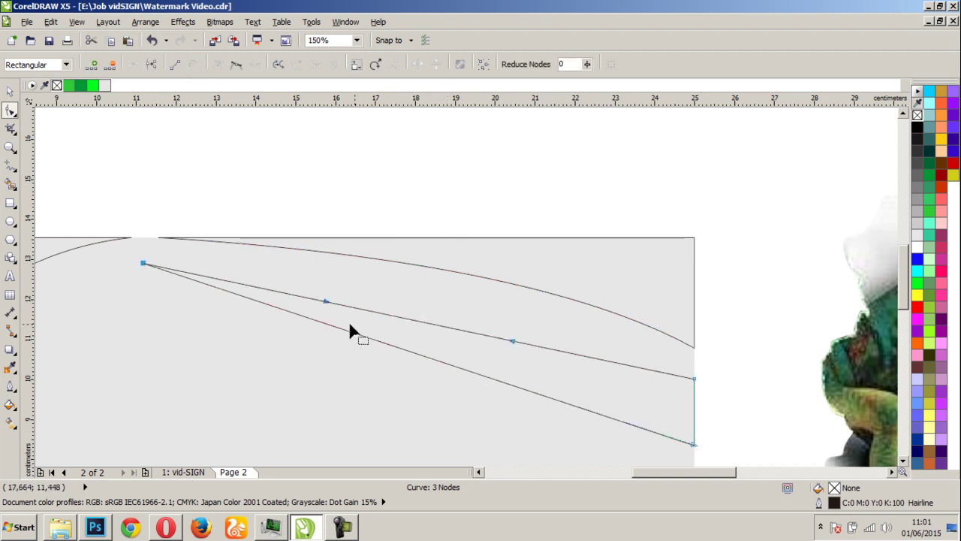
pyautogui.moveTo(329, 299); pyautogui.dragTo(371, 253)
pyautogui.moveTo(515, 338); pyautogui.dragTo(571, 319)
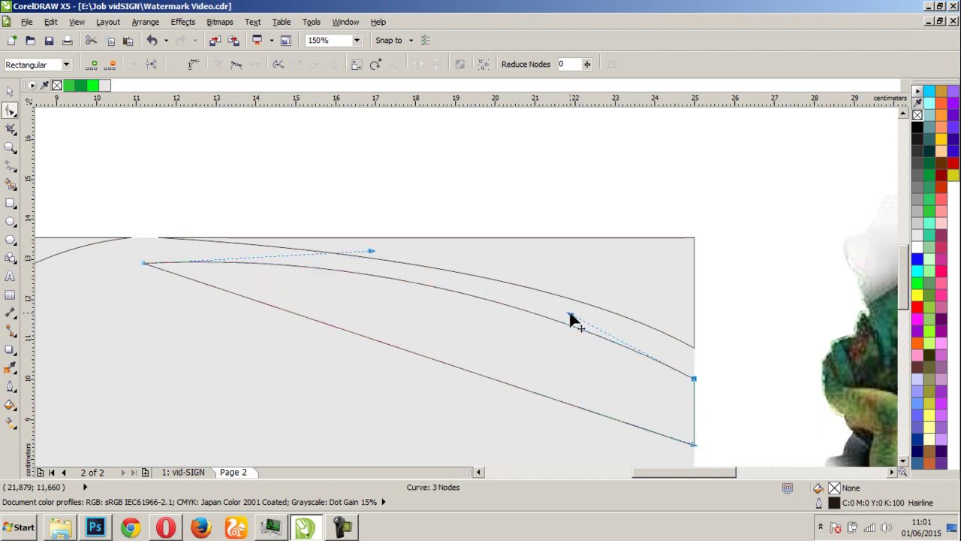
pyautogui.moveTo(144, 264); pyautogui.dragTo(85, 262)
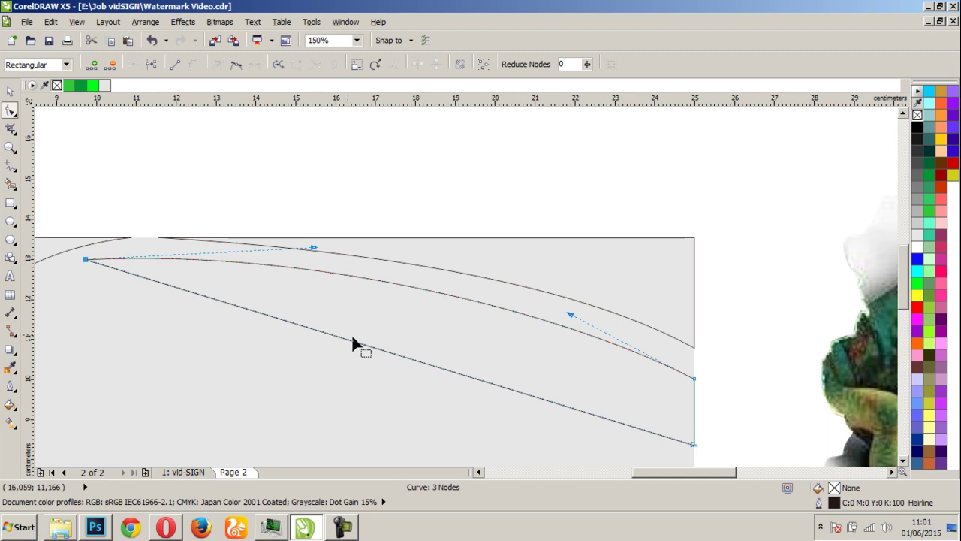
pyautogui.moveTo(311, 249); pyautogui.dragTo(315, 260)
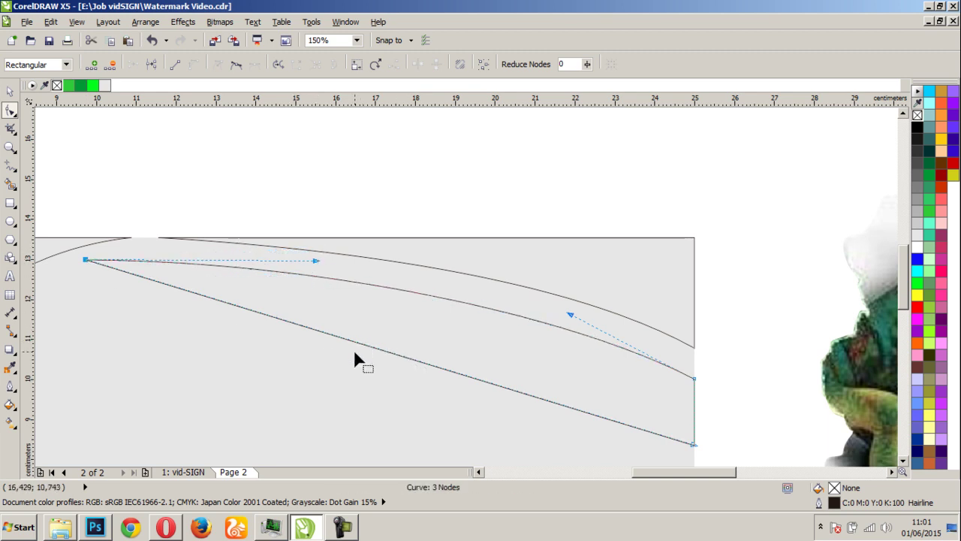
# Bend the lower wedge's bottom edge into a matching sweeping arc
pyautogui.click(415, 360)
pyautogui.moveTo(287, 323); pyautogui.dragTo(415, 324)
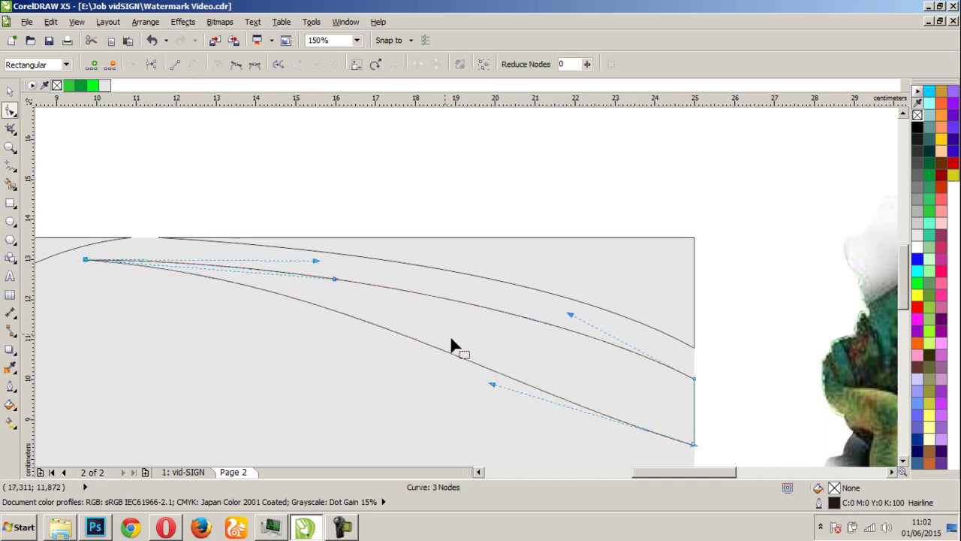
pyautogui.moveTo(491, 384); pyautogui.dragTo(547, 341)
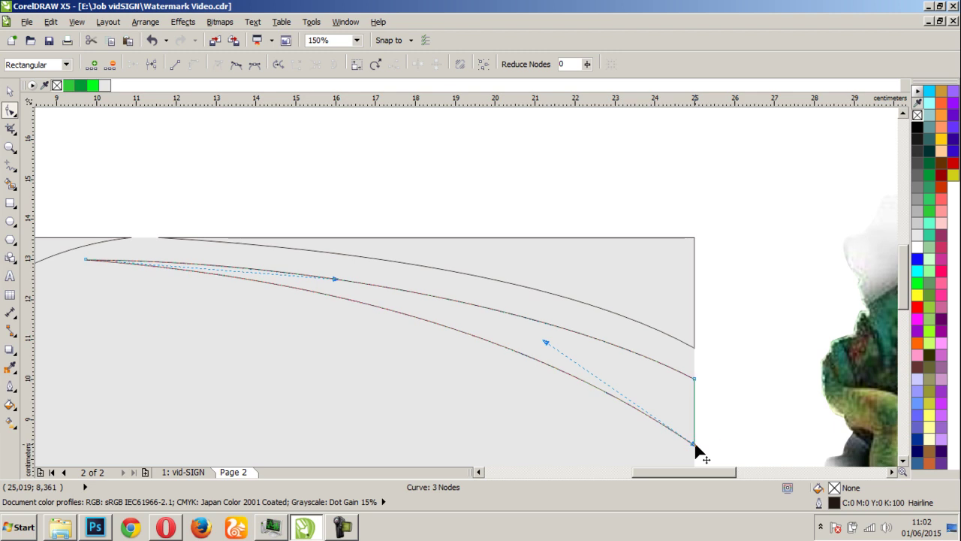
pyautogui.scroll(-2, 395, 350)
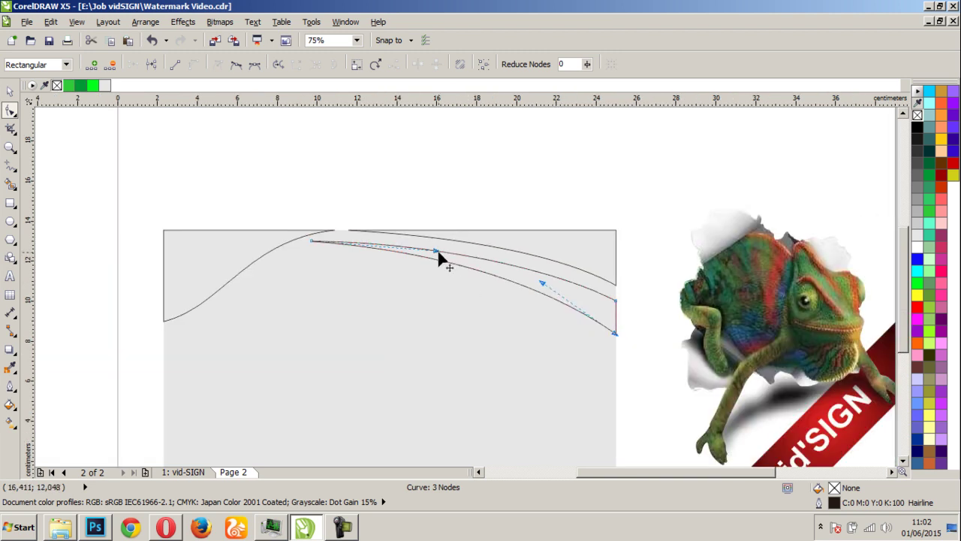
pyautogui.scroll(2, 440, 252)
# Fill the left S-curved shape near-black and remove its outline
pyautogui.click(10, 91)
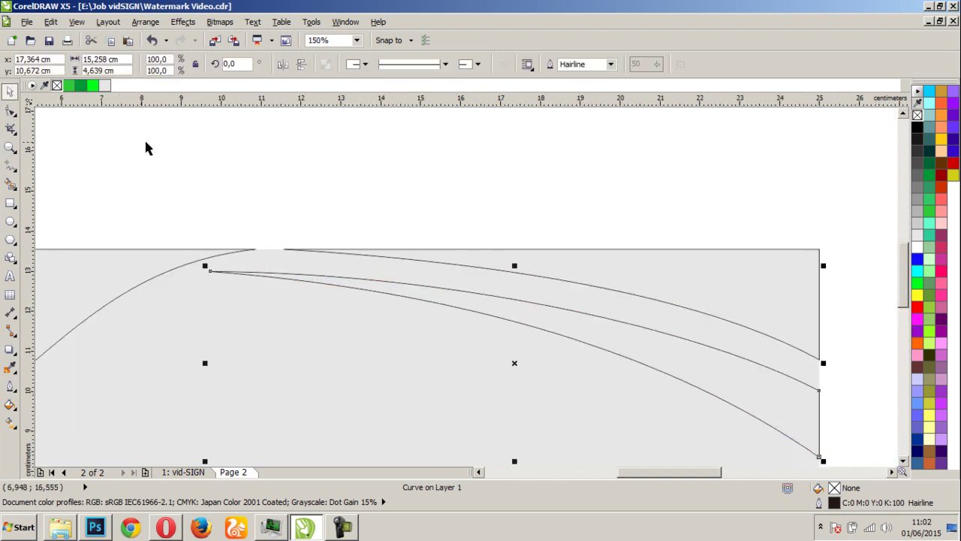
pyautogui.click(240, 196)
pyautogui.scroll(-4, 477, 301)
pyautogui.scroll(2, 502, 324)
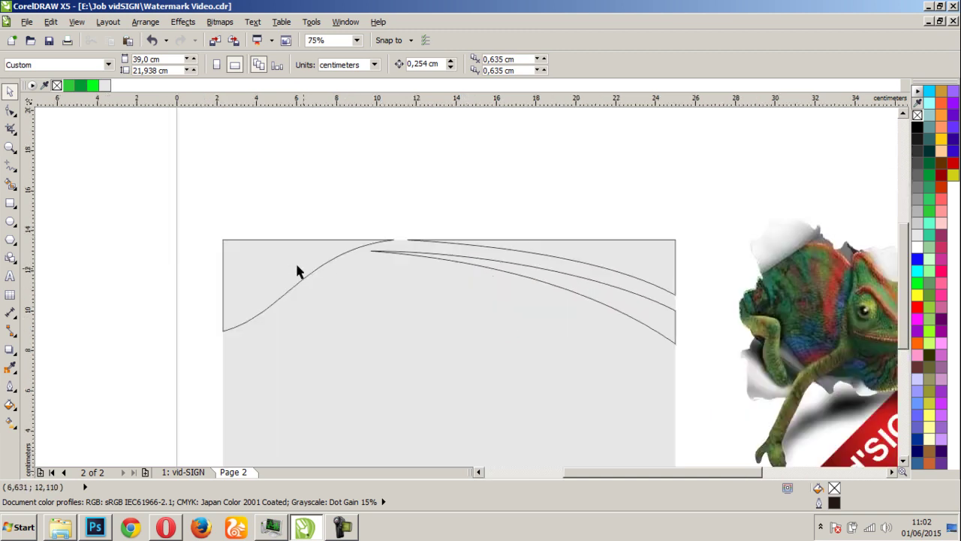
pyautogui.click(279, 268)
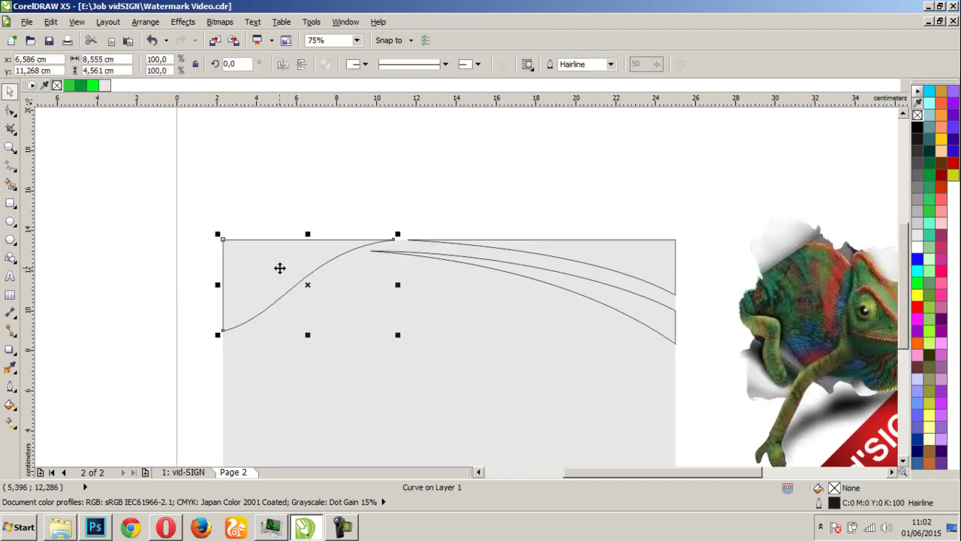
pyautogui.click(916, 307)
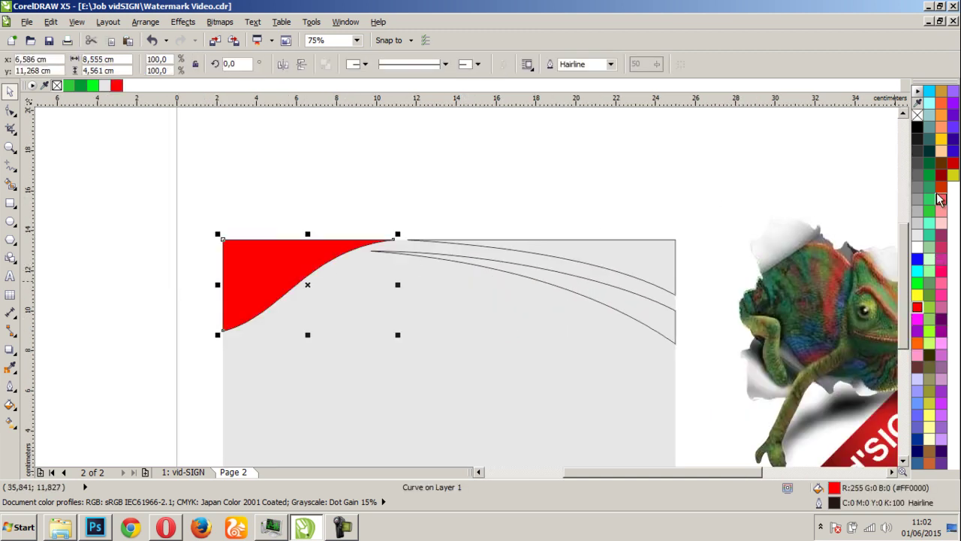
pyautogui.click(918, 143)
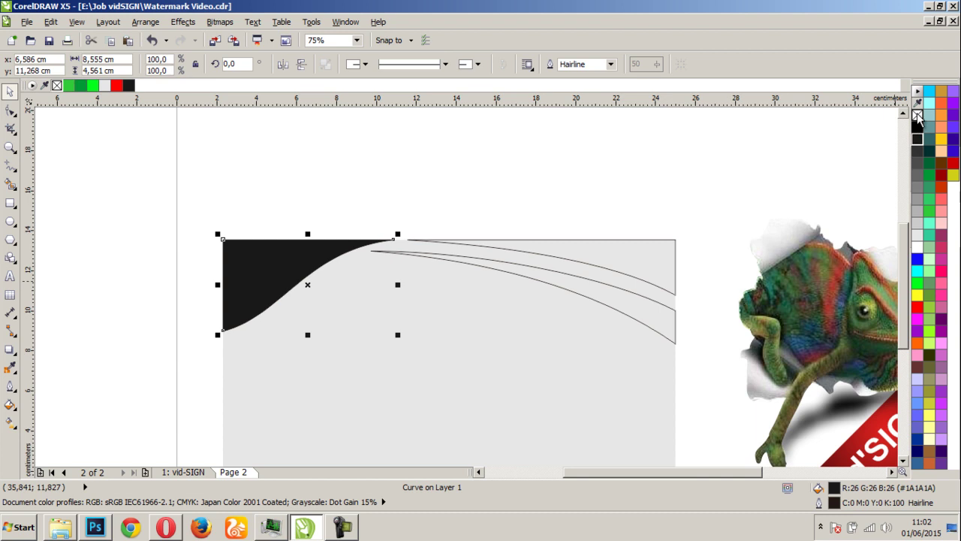
pyautogui.rightClick(918, 115)
pyautogui.click(622, 229)
# Fill the upper right swoosh red with no outline
pyautogui.click(633, 257)
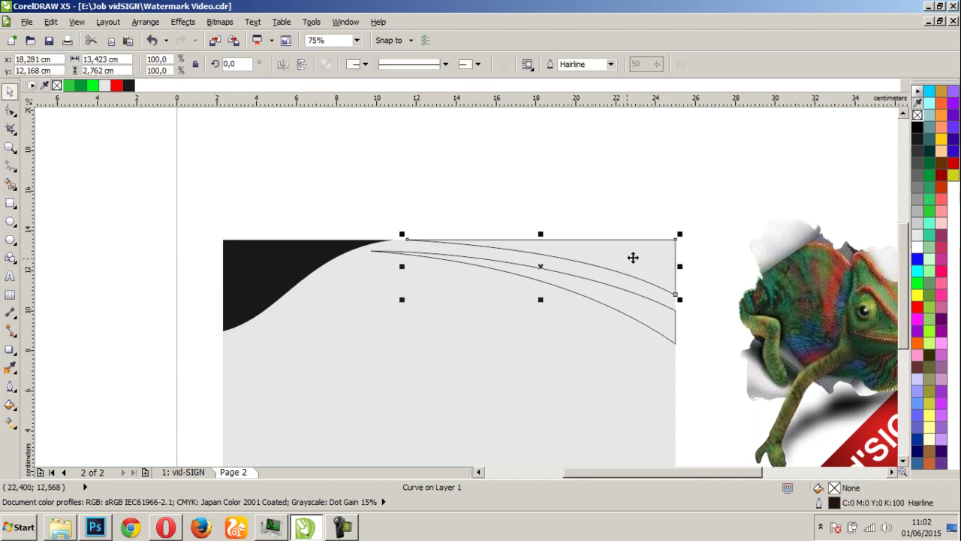
pyautogui.click(918, 308)
pyautogui.rightClick(918, 115)
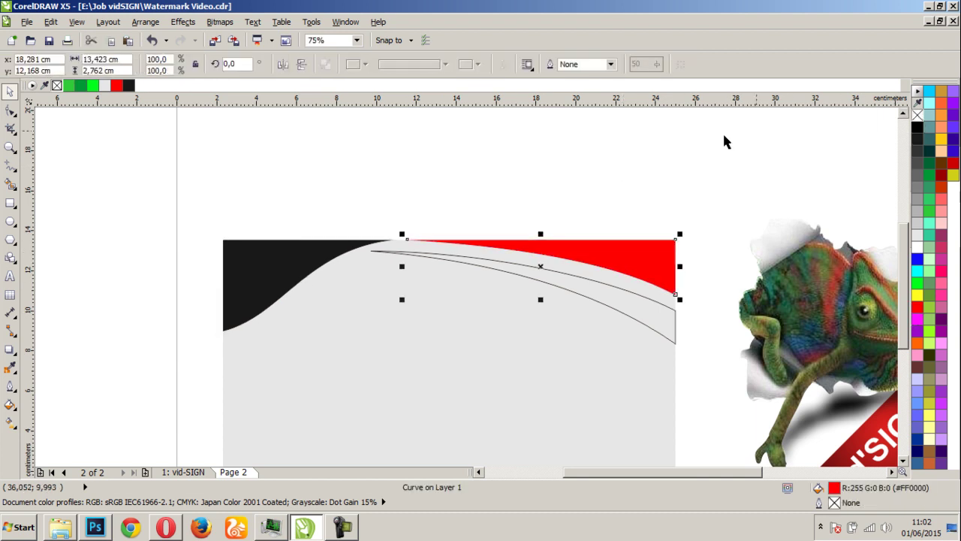
pyautogui.press('Escape')
# Fill the lower thin swoosh dark grey
pyautogui.click(616, 302)
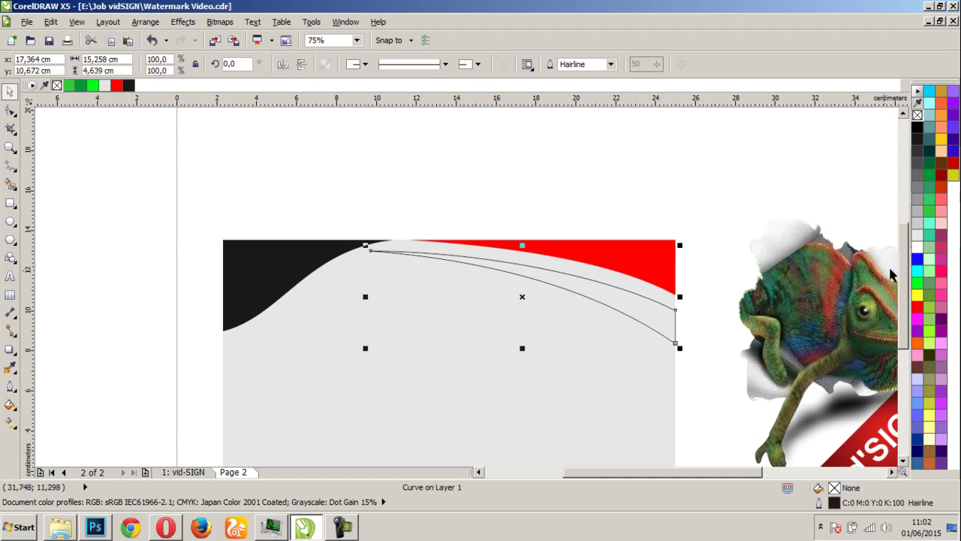
pyautogui.click(917, 198)
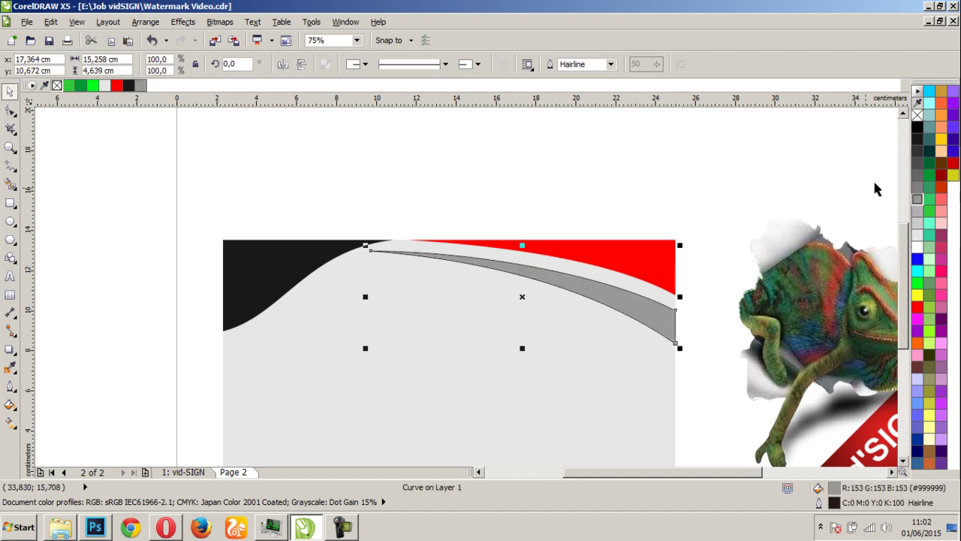
pyautogui.click(917, 176)
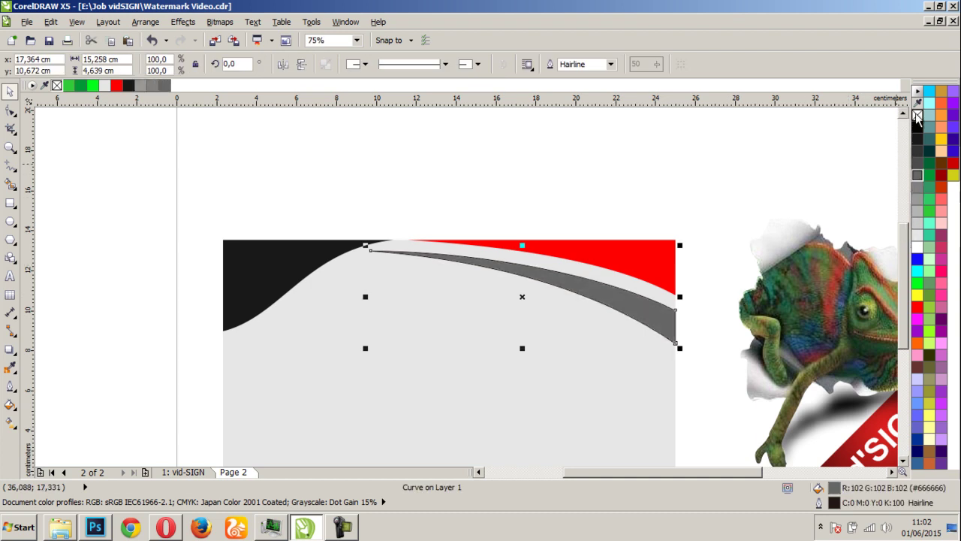
pyautogui.click(644, 210)
pyautogui.scroll(-3, 466, 300)
pyautogui.scroll(3, 466, 299)
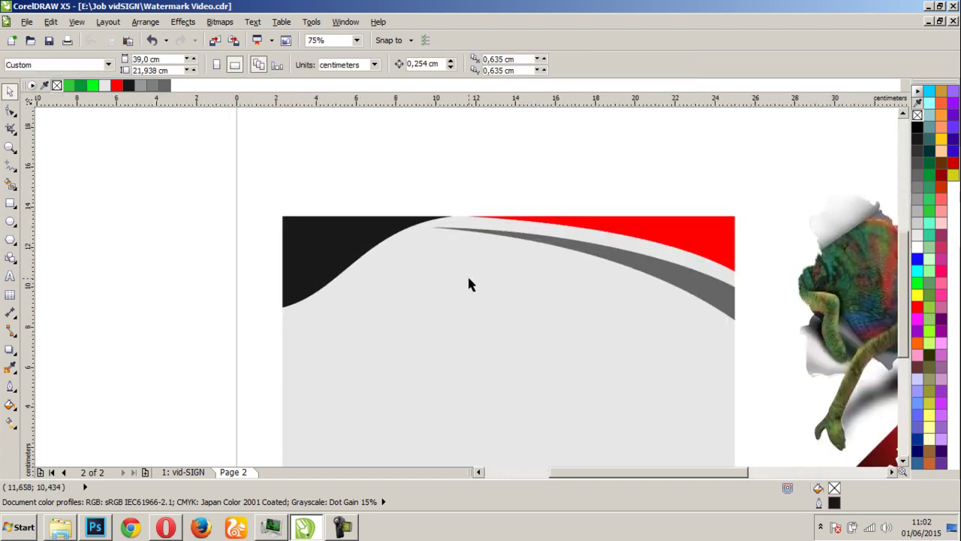
# Try moving a node on the red band, undo it, and deselect the band
pyautogui.scroll(2, 463, 262)
pyautogui.click(582, 207)
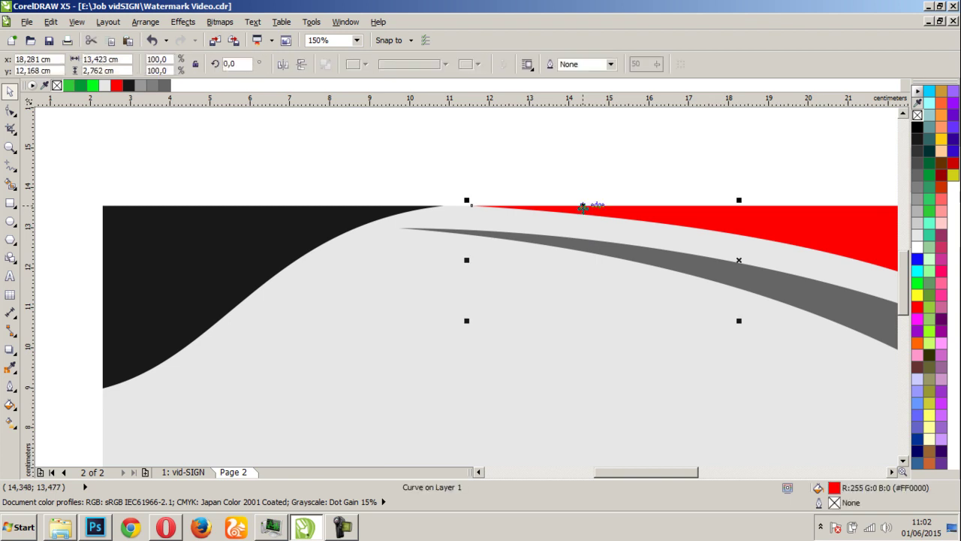
pyautogui.press('F10')
pyautogui.moveTo(471, 205); pyautogui.dragTo(458, 234)
pyautogui.hotkey('ctrl', 'z')
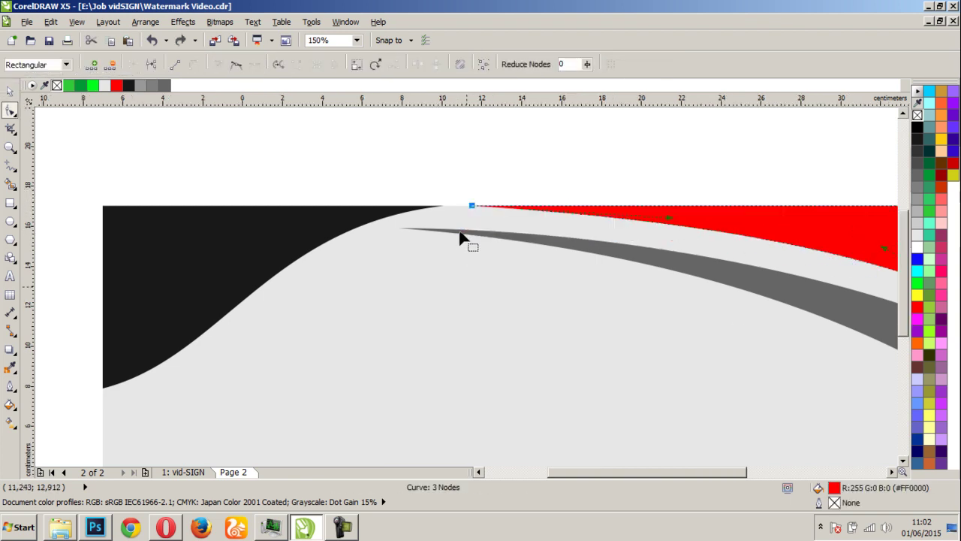
pyautogui.scroll(-4, 459, 235)
pyautogui.scroll(1, 479, 315)
pyautogui.press('space')
pyautogui.click(156, 288)
# Select the red curved band and delete it
pyautogui.scroll(-1, 312, 275)
pyautogui.scroll(-1, 481, 275)
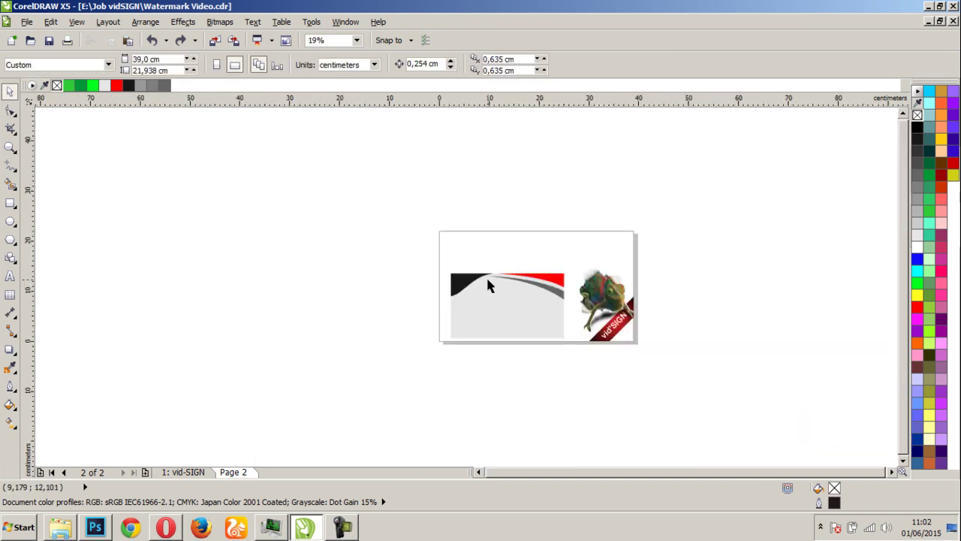
pyautogui.scroll(2, 484, 284)
pyautogui.scroll(-1, 548, 292)
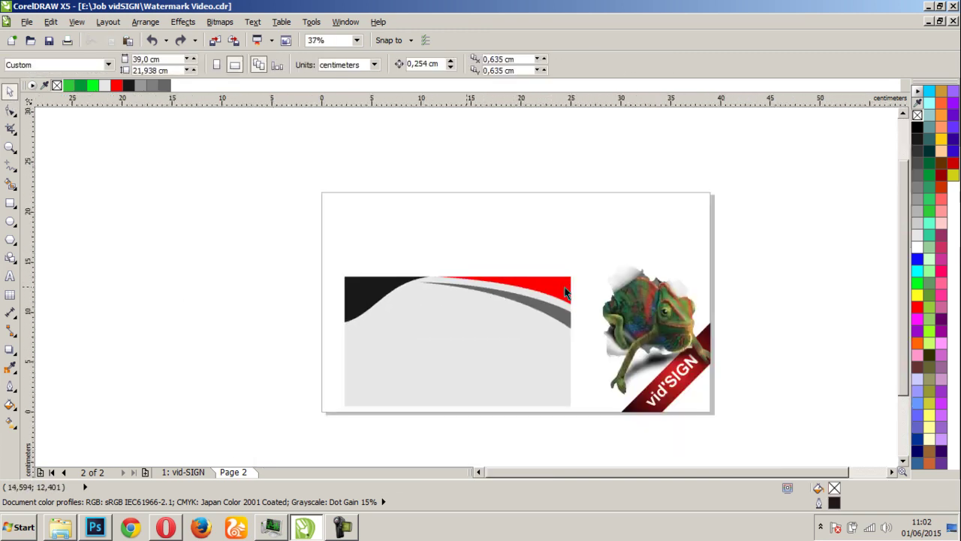
pyautogui.scroll(2, 468, 290)
pyautogui.scroll(-1, 470, 292)
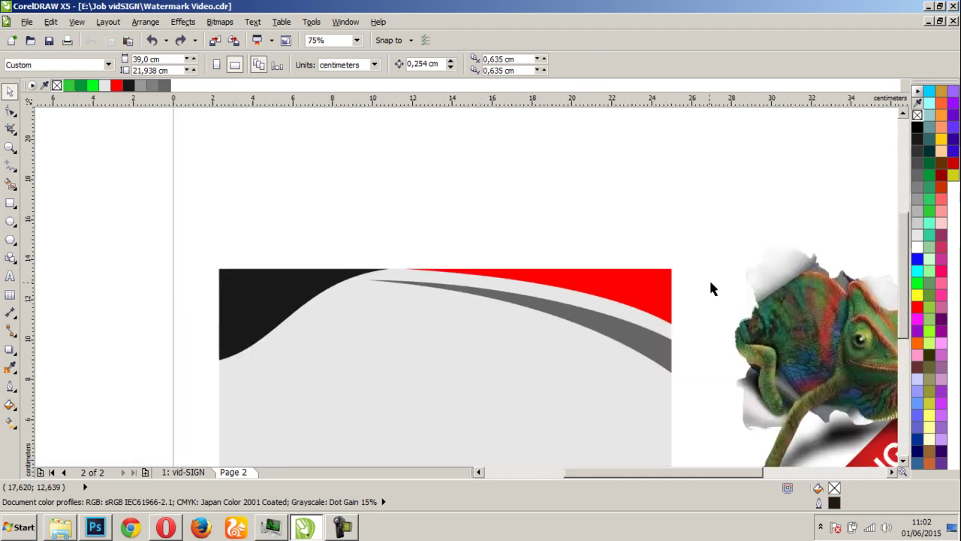
pyautogui.click(626, 294)
pyautogui.press('Delete')
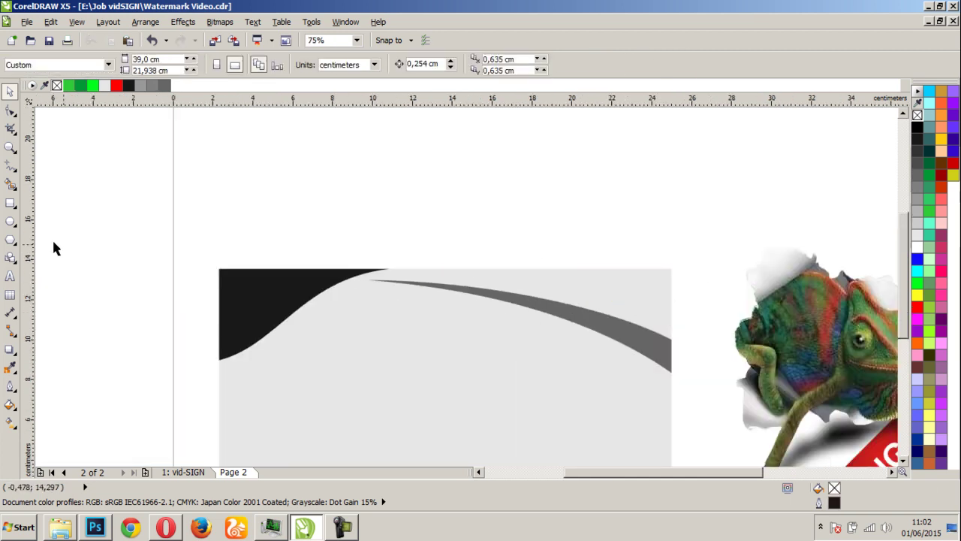
# With the Freehand tool, draw a closed four-point wedge from the top-right corner past the swoosh tip
pyautogui.click(9, 165)
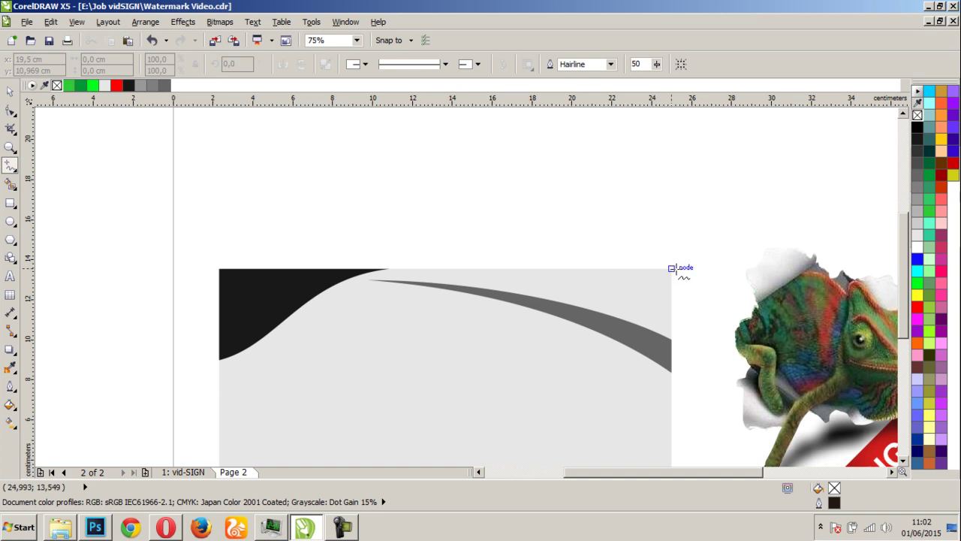
pyautogui.click(672, 268)
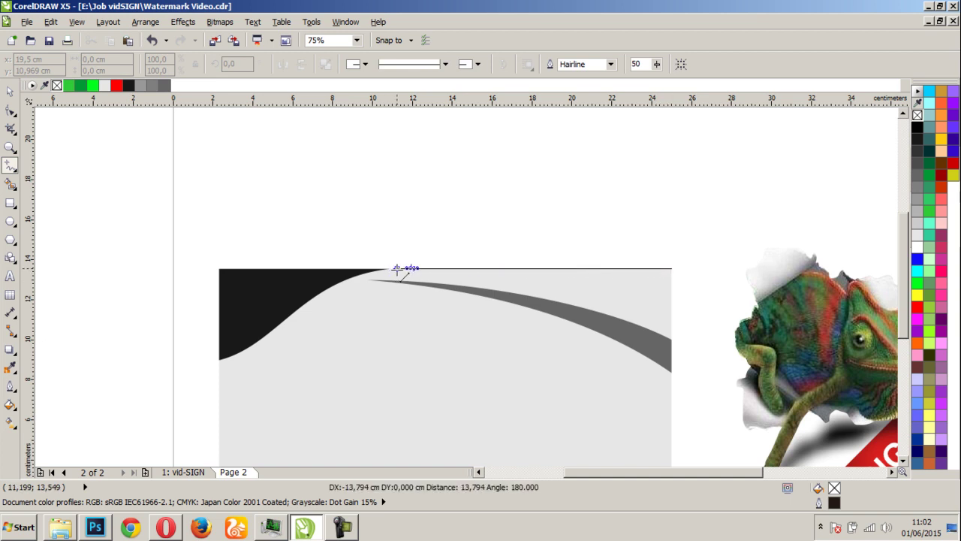
pyautogui.click(399, 268)
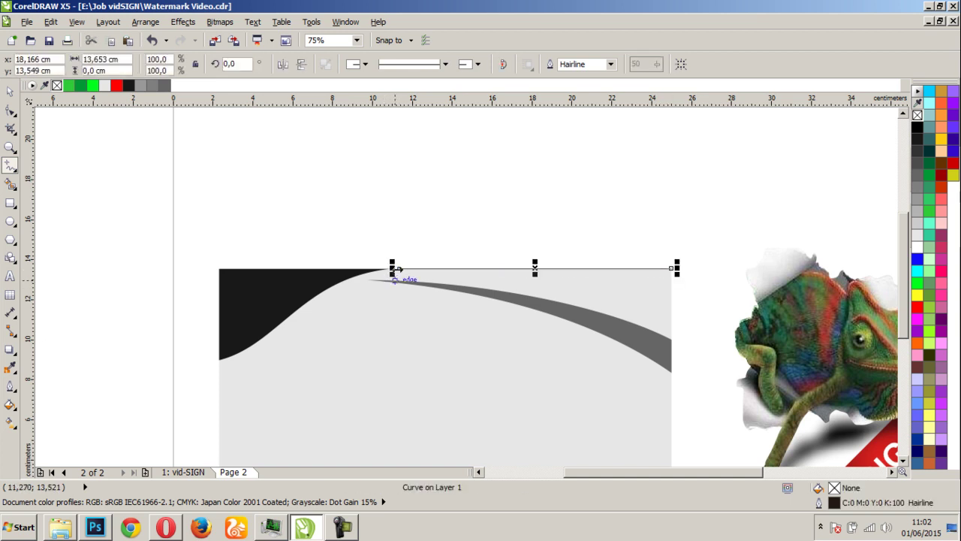
pyautogui.click(399, 268)
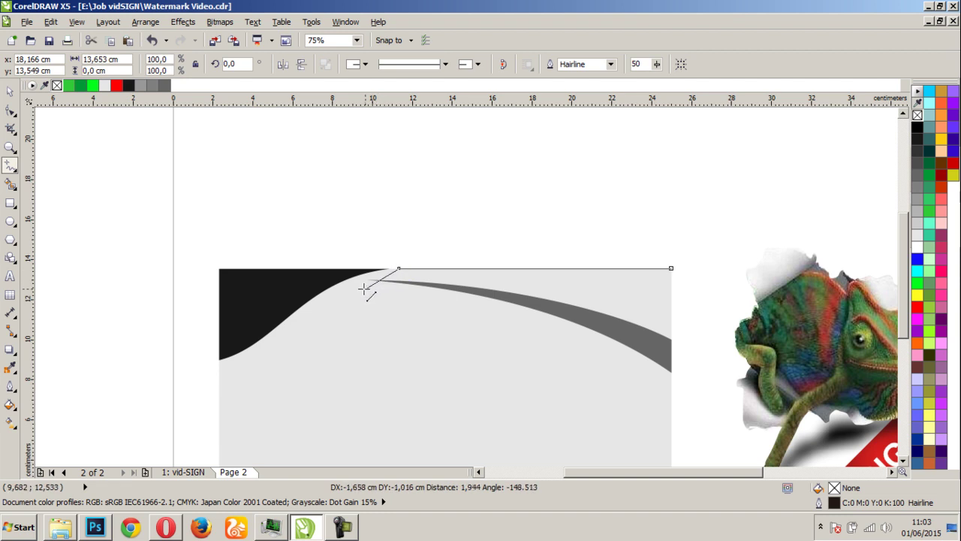
pyautogui.click(364, 288)
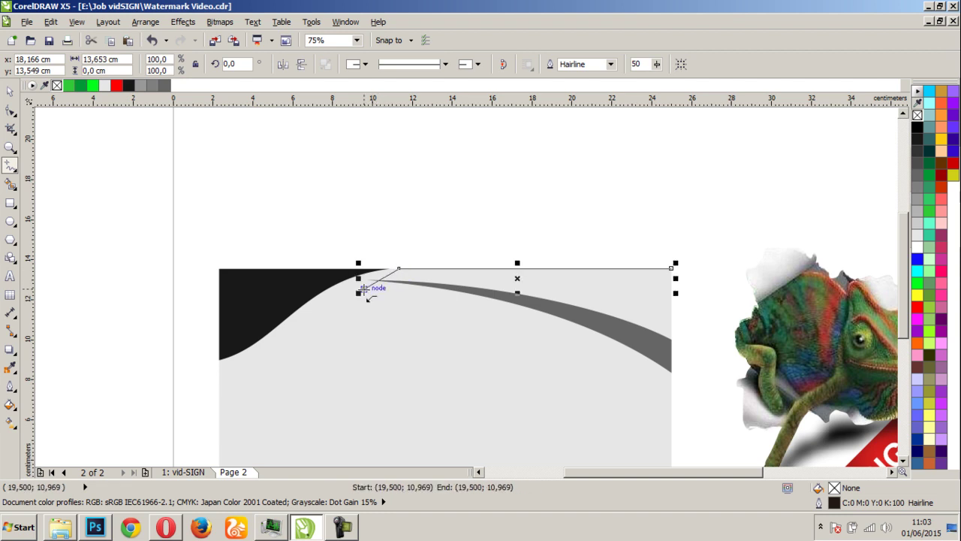
pyautogui.click(672, 327)
pyautogui.click(672, 268)
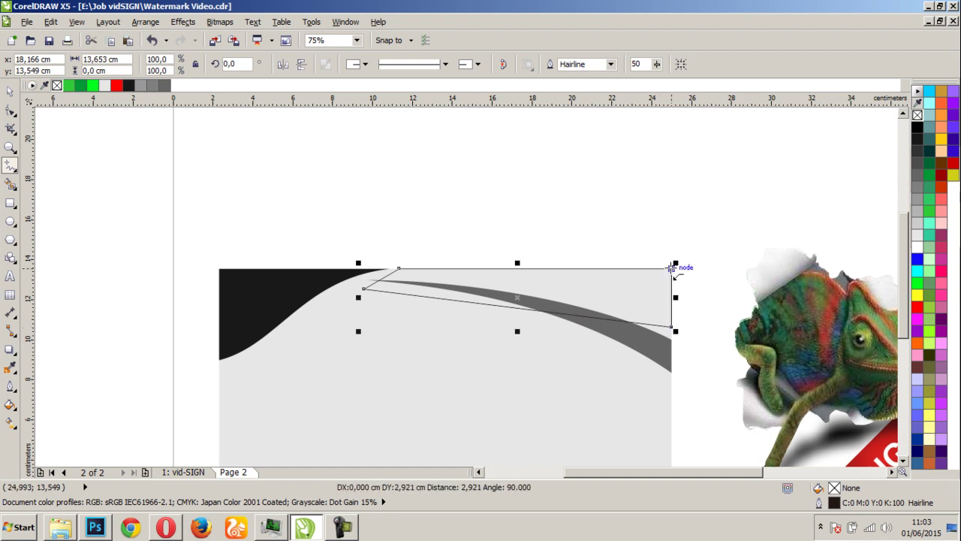
pyautogui.scroll(-1, 548, 298)
pyautogui.scroll(2, 470, 286)
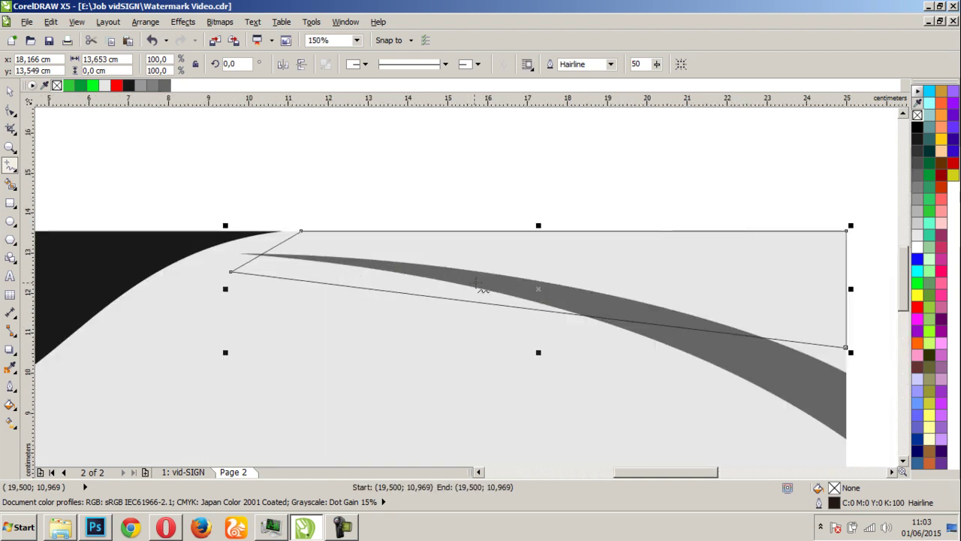
pyautogui.press('space')
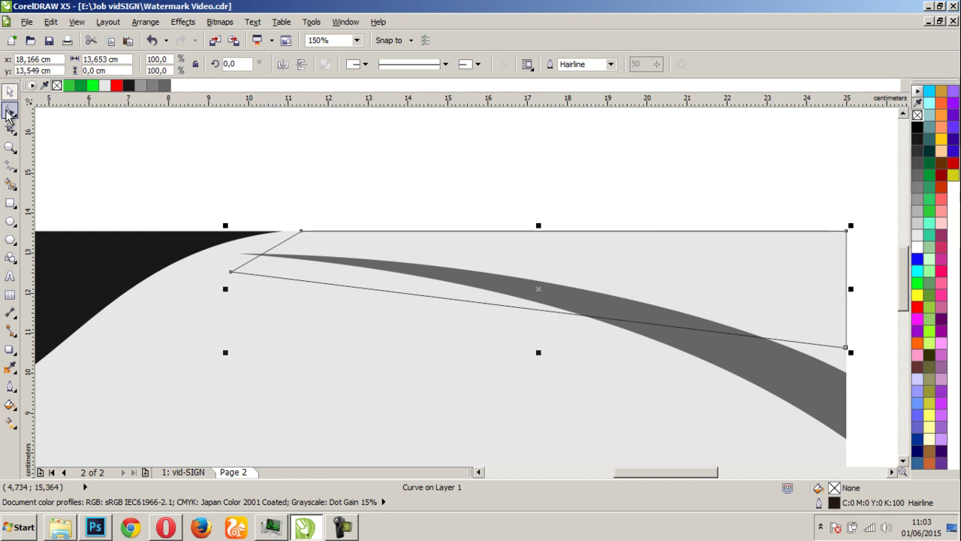
# Bend the new shape's left segment into a curve toward the top node and stretch its left tip further left
pyautogui.click(10, 128)
pyautogui.click(264, 253)
pyautogui.click(257, 253)
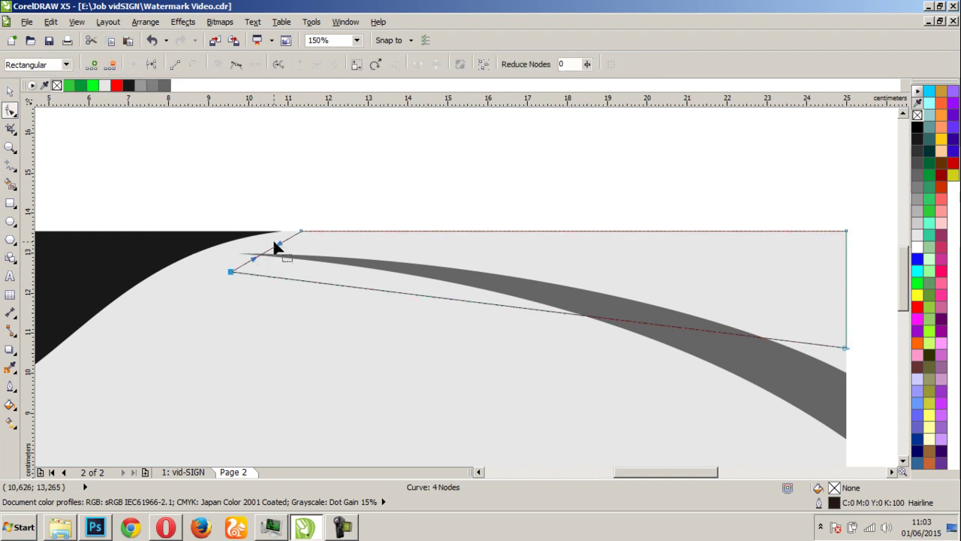
pyautogui.moveTo(279, 248); pyautogui.dragTo(259, 238)
pyautogui.click(246, 262)
pyautogui.moveTo(232, 273); pyautogui.dragTo(200, 264)
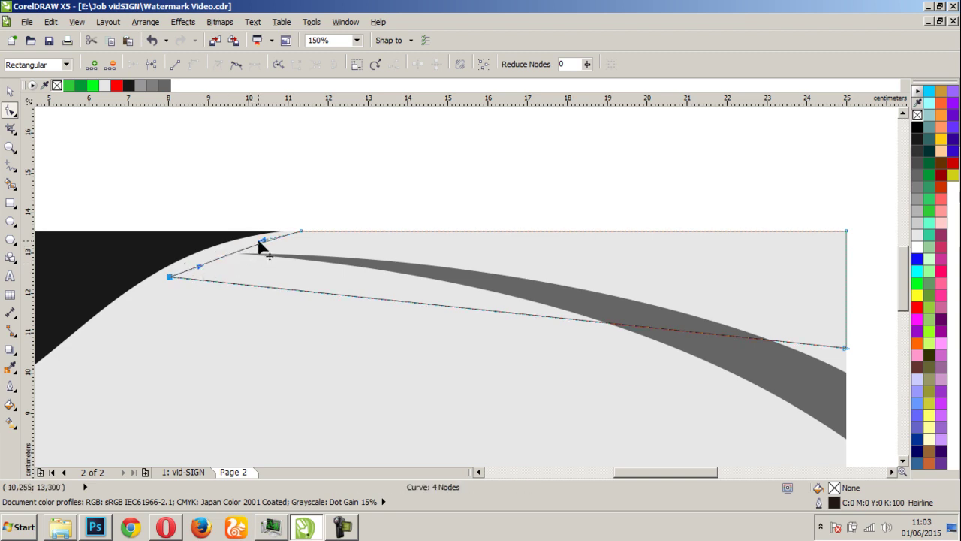
# Refine the curves near the top node and left tip, and bow the long bottom edge along the swoosh
pyautogui.moveTo(259, 241); pyautogui.dragTo(251, 238)
pyautogui.moveTo(196, 268)
pyautogui.mouseDown()
pyautogui.moveTo(180, 258)
pyautogui.moveTo(192, 266)
pyautogui.mouseUp()
pyautogui.moveTo(250, 239); pyautogui.dragTo(316, 232)
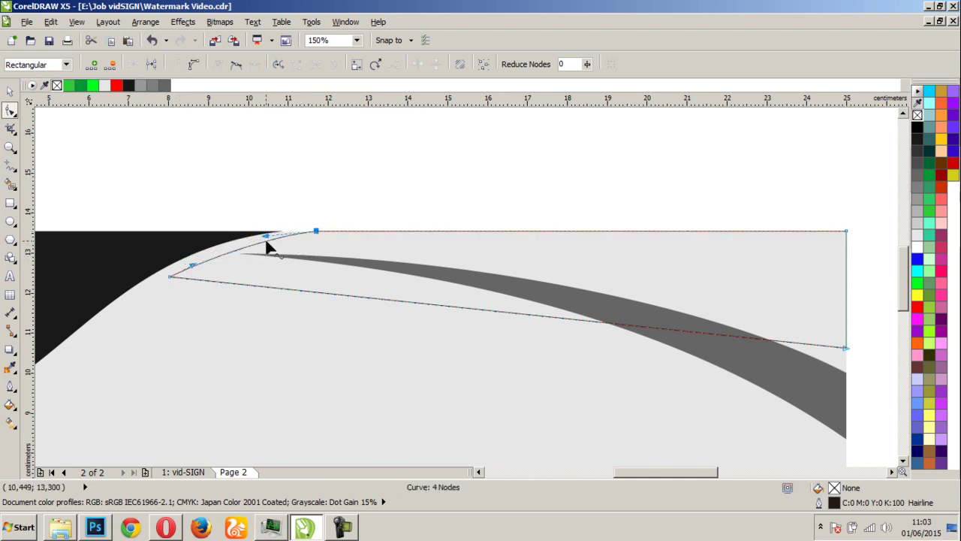
pyautogui.moveTo(190, 267)
pyautogui.mouseDown()
pyautogui.moveTo(185, 256)
pyautogui.moveTo(195, 262)
pyautogui.mouseUp()
pyautogui.press('F3')
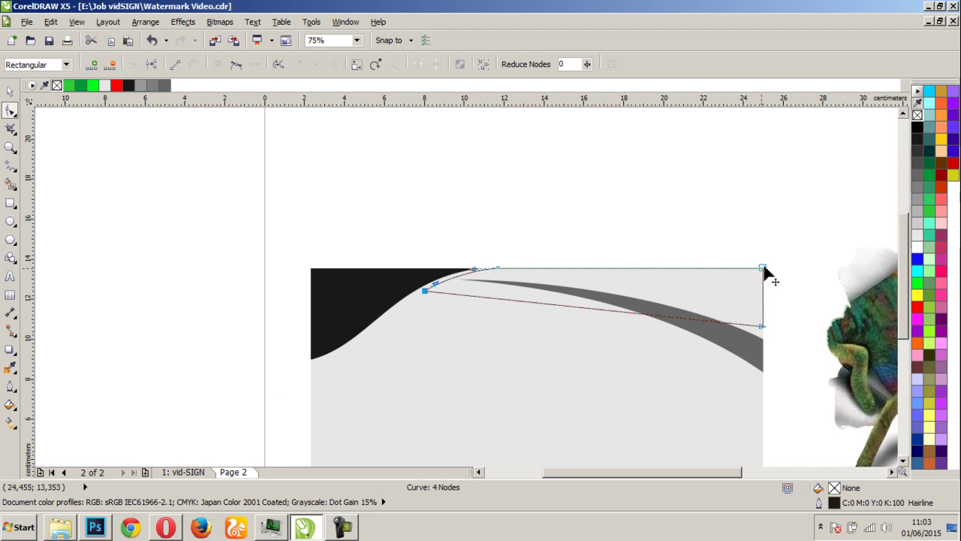
pyautogui.click(623, 312)
pyautogui.moveTo(537, 305); pyautogui.dragTo(765, 339)
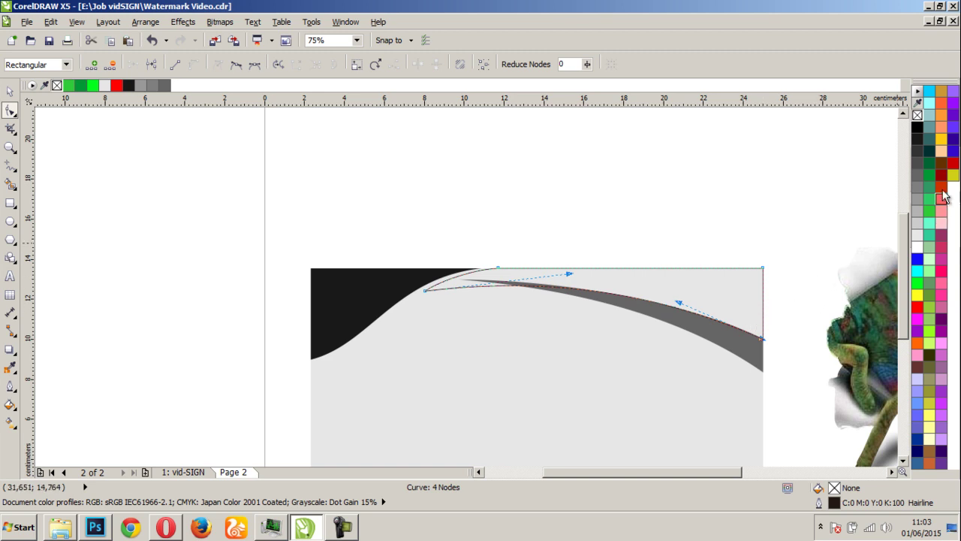
# Fill the new shape red and remove its outline
pyautogui.click(917, 307)
pyautogui.rightClick(917, 114)
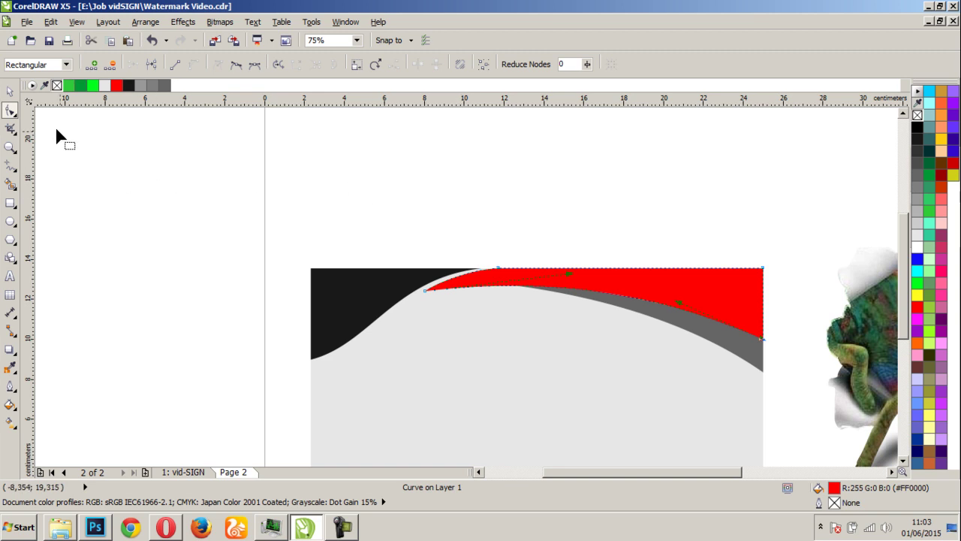
pyautogui.press('space')
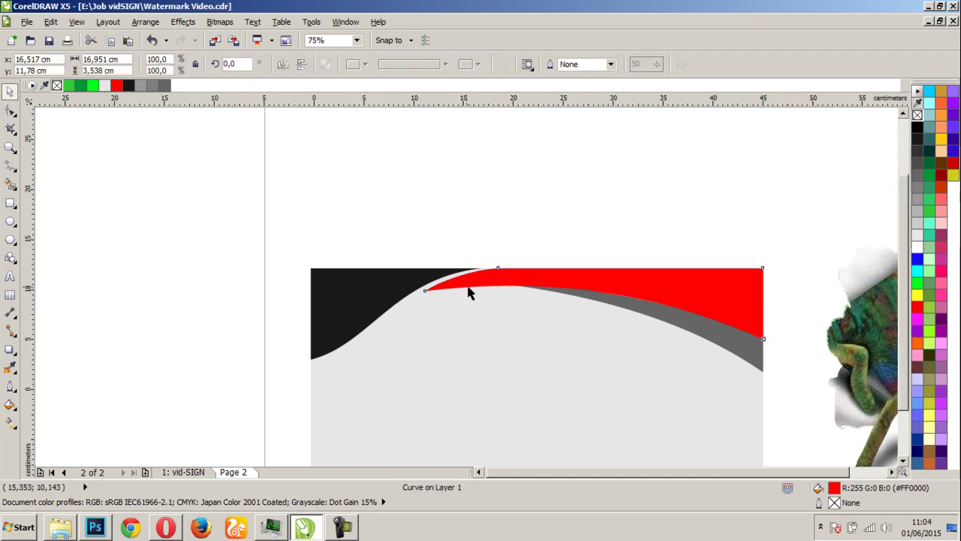
pyautogui.scroll(-1, 575, 339)
pyautogui.scroll(2, 473, 255)
# Nudge the grey swoosh slightly lower beneath the red band
pyautogui.click(569, 389)
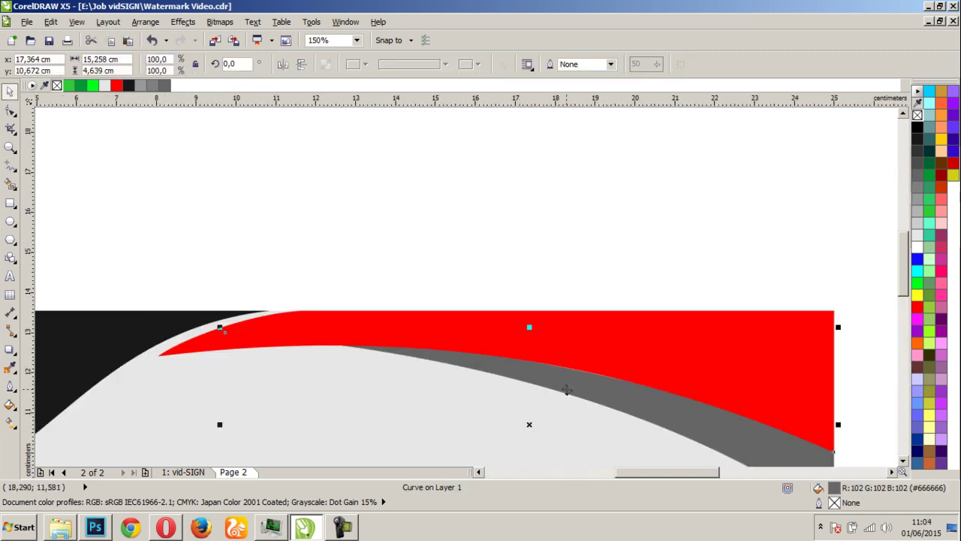
pyautogui.scroll(-1, 467, 282)
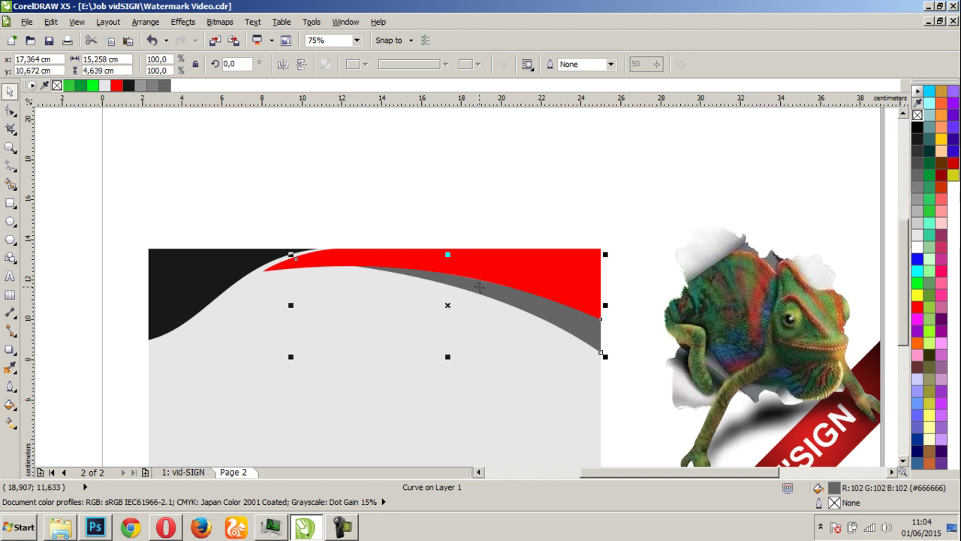
pyautogui.press('Down')
pyautogui.press('Down')
pyautogui.press('Down')
pyautogui.press('Up')
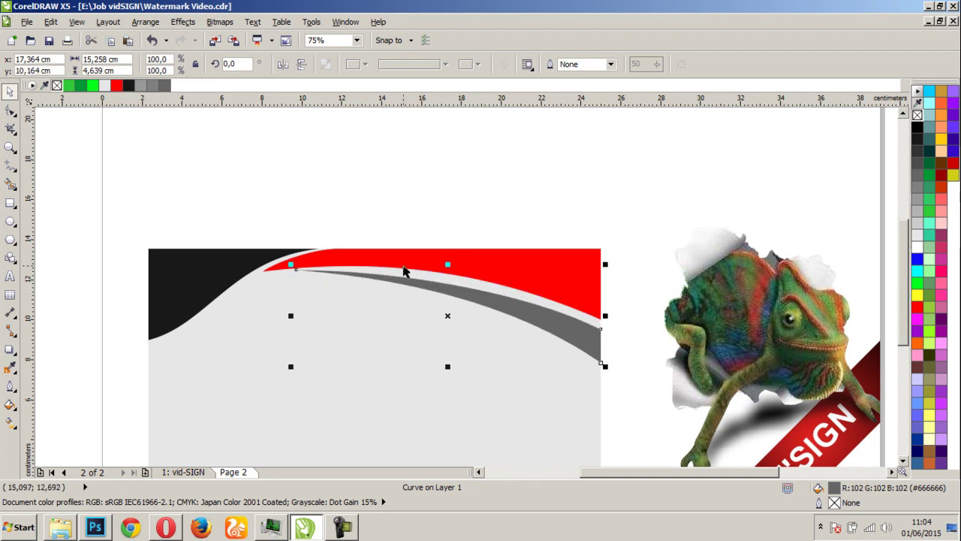
pyautogui.scroll(1, 404, 271)
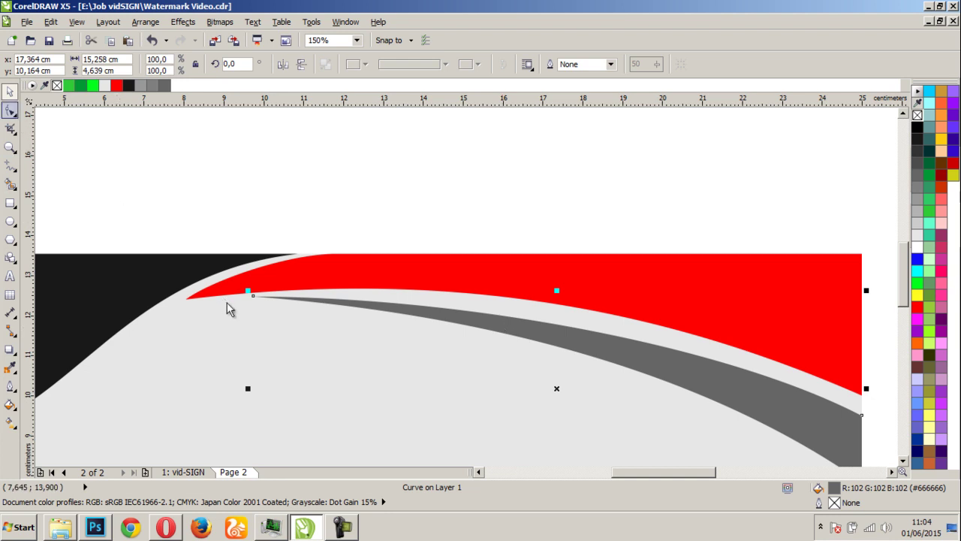
# Reshape the grey swoosh's left tip and raise its upper edge so it sits thicker, just under the red band
pyautogui.click(12, 113)
pyautogui.click(10, 113)
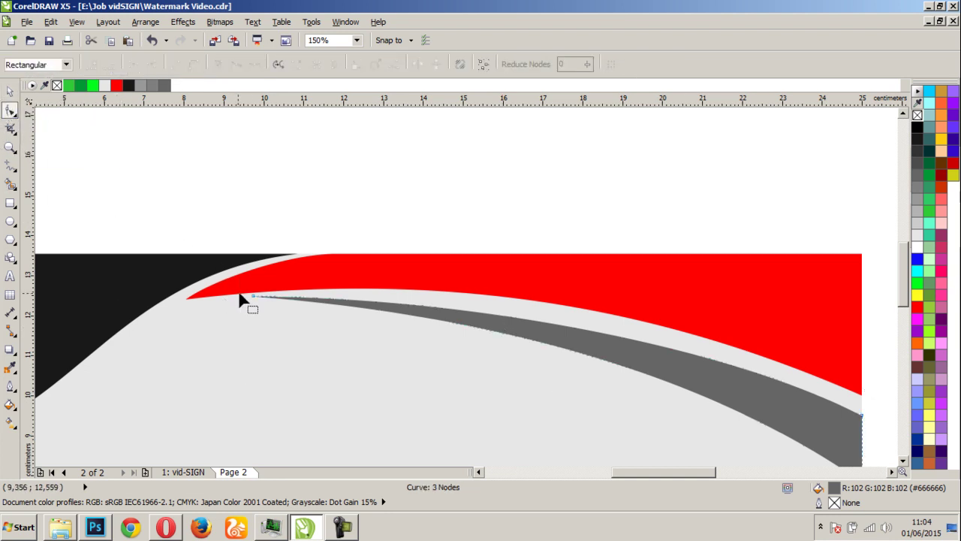
pyautogui.moveTo(253, 297); pyautogui.dragTo(226, 314)
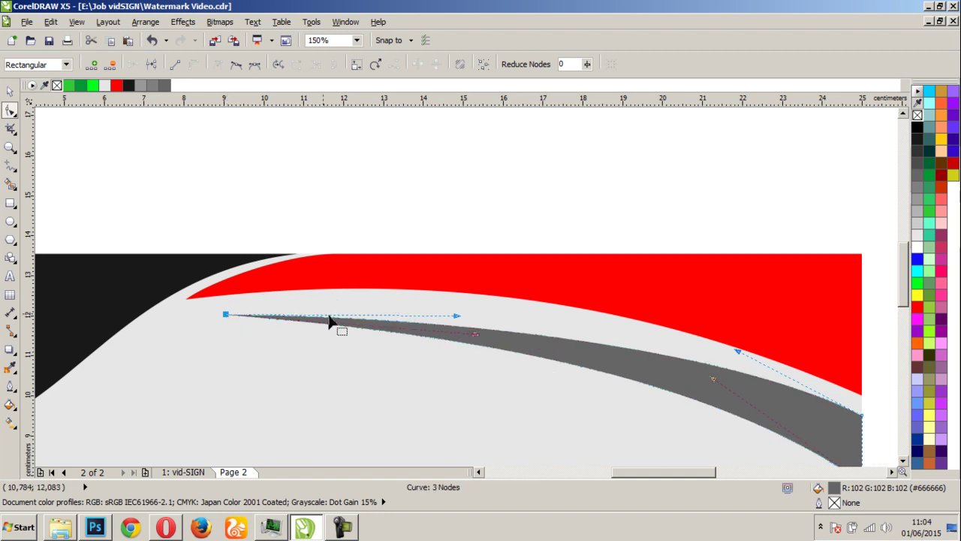
pyautogui.moveTo(455, 317); pyautogui.dragTo(425, 262)
pyautogui.moveTo(476, 337); pyautogui.dragTo(492, 298)
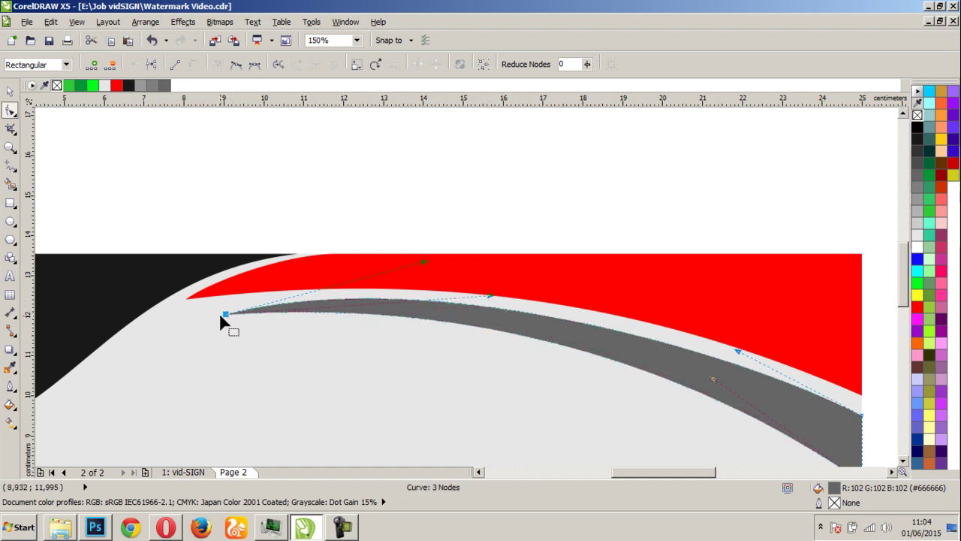
pyautogui.moveTo(223, 314); pyautogui.dragTo(220, 306)
pyautogui.moveTo(484, 293); pyautogui.dragTo(491, 302)
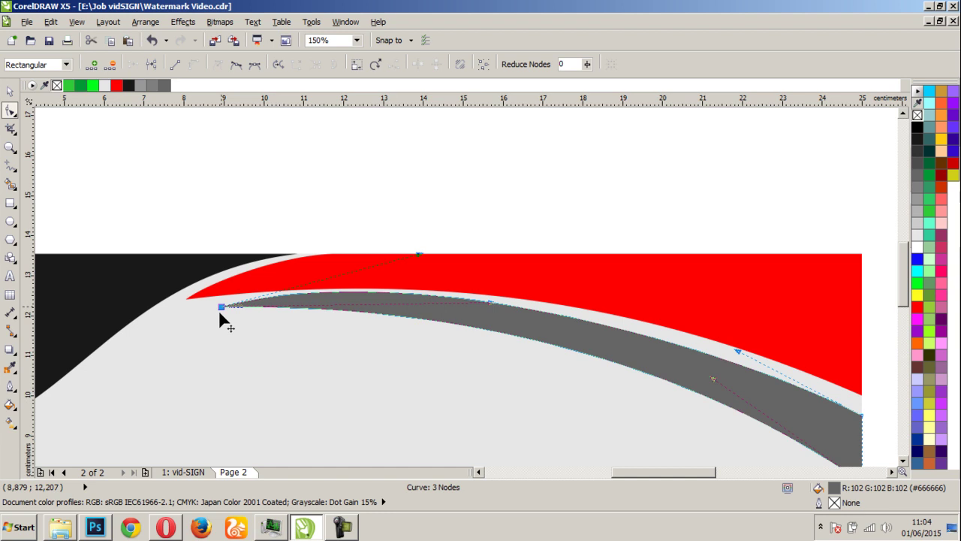
pyautogui.moveTo(419, 255); pyautogui.dragTo(421, 274)
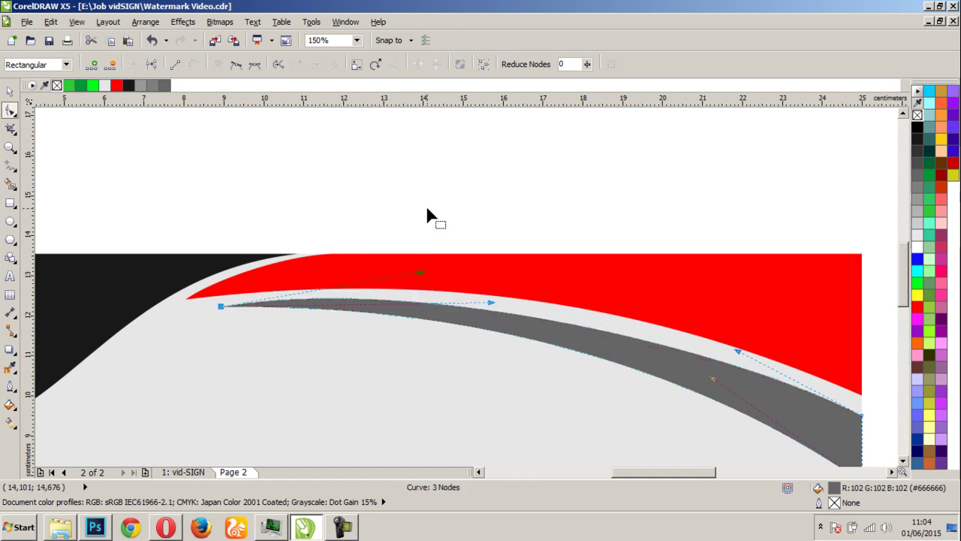
pyautogui.press('space')
pyautogui.press('Escape')
pyautogui.scroll(-2, 446, 206)
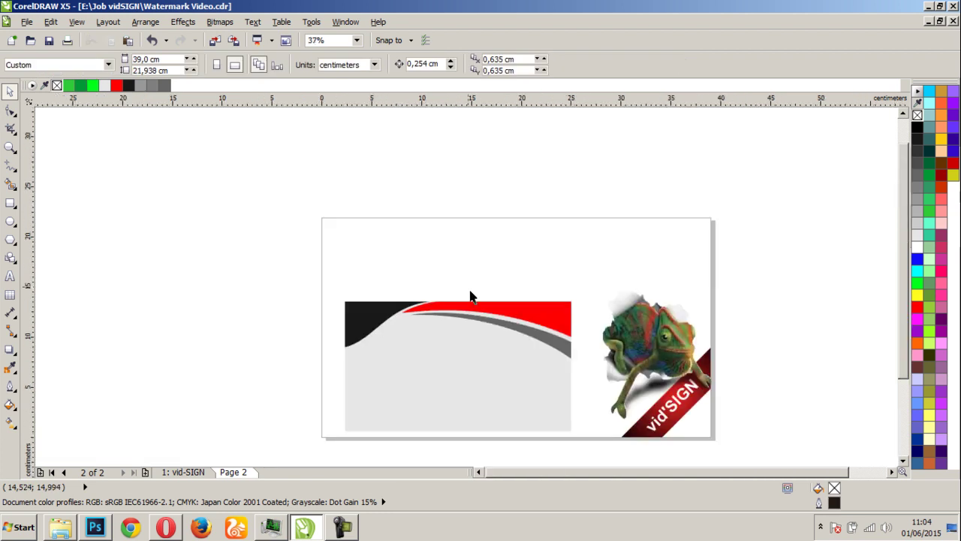
pyautogui.scroll(1, 464, 334)
pyautogui.scroll(-1, 467, 258)
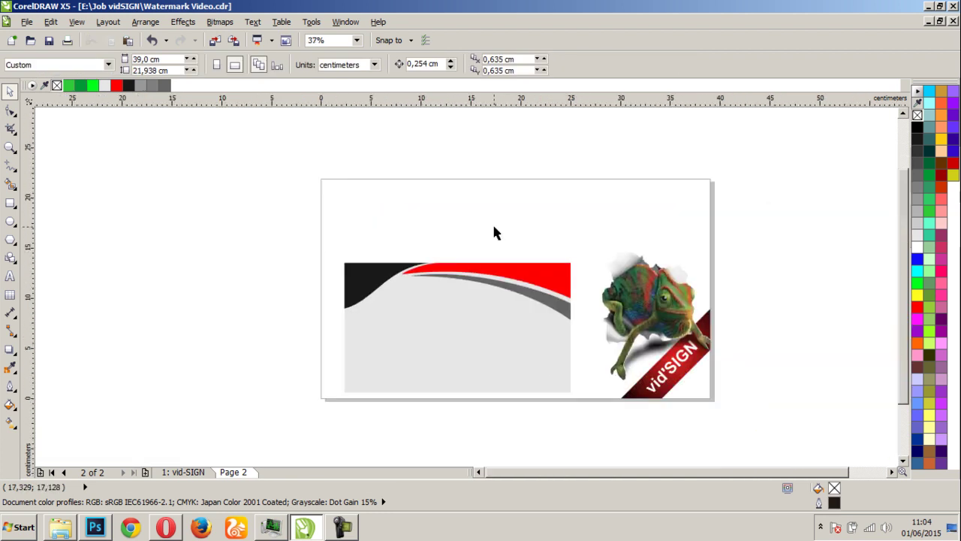
pyautogui.scroll(1, 406, 307)
pyautogui.scroll(-1, 478, 282)
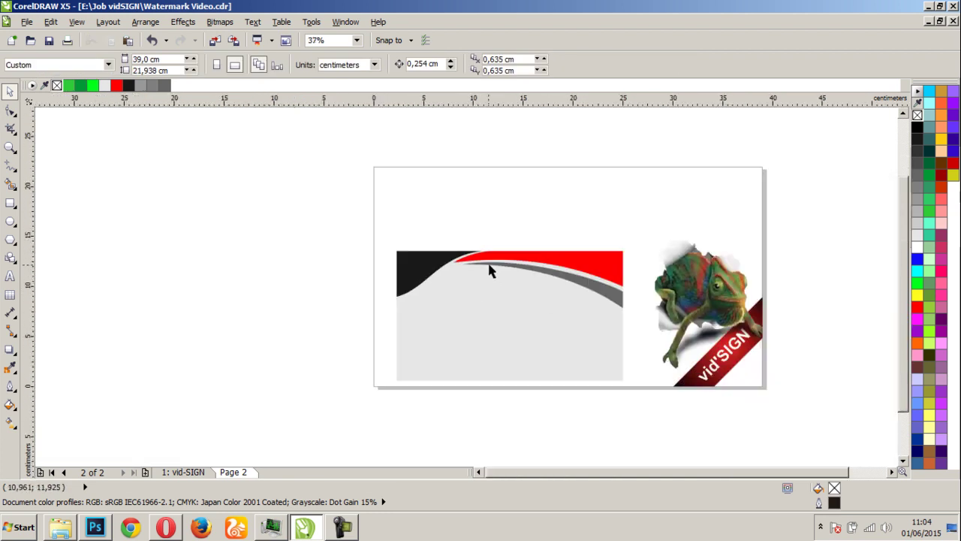
pyautogui.scroll(1, 503, 263)
pyautogui.scroll(-1, 481, 298)
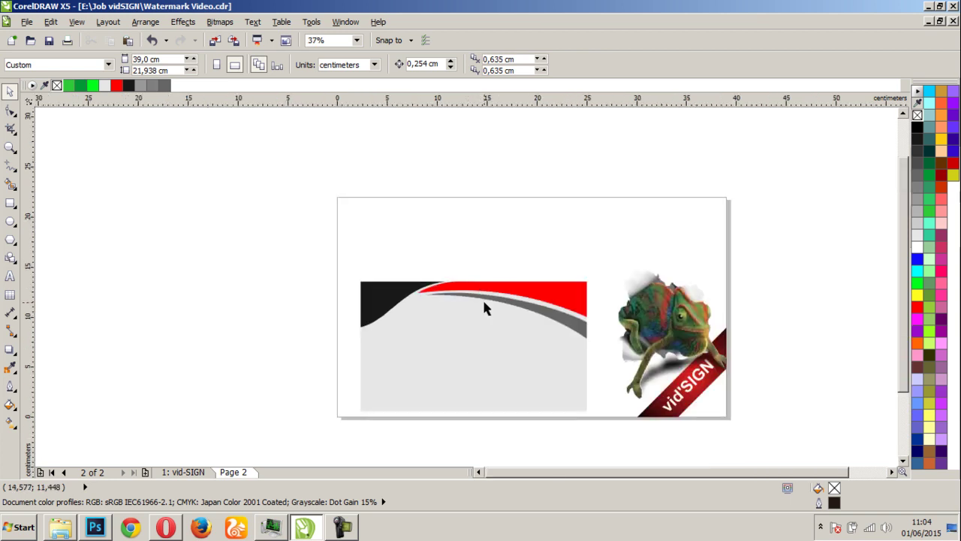
pyautogui.scroll(1, 504, 252)
# Draw a 5.362 cm circle above the swooshes and position it at 13.307 × 18.61 cm
pyautogui.click(15, 228)
pyautogui.moveTo(362, 223)
pyautogui.mouseDown()
pyautogui.moveTo(440, 272)
pyautogui.moveTo(416, 258)
pyautogui.mouseUp()
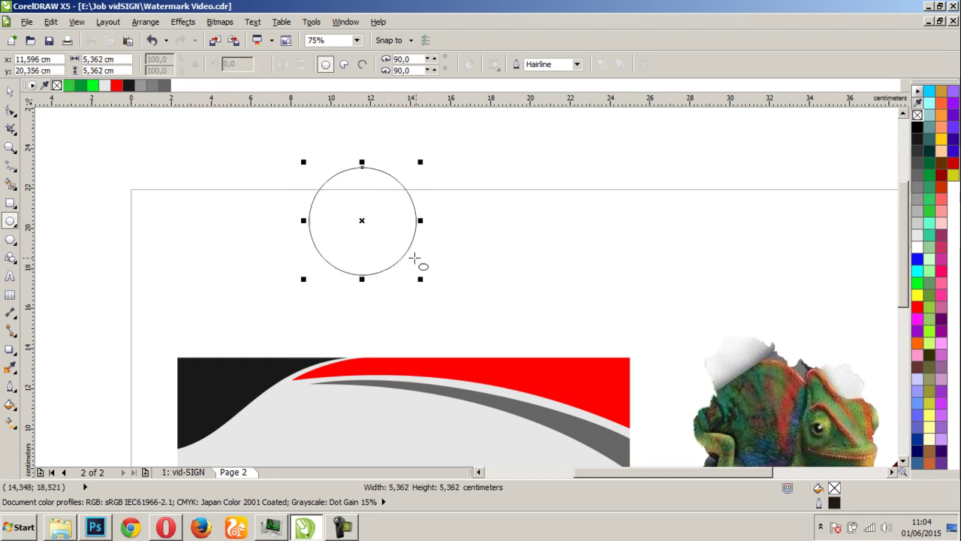
pyautogui.click(10, 91)
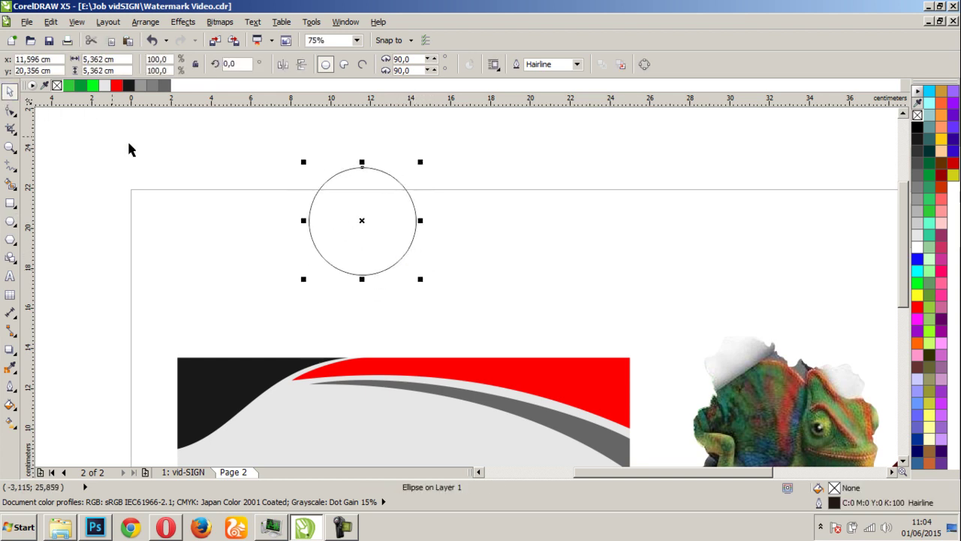
pyautogui.click(284, 193)
pyautogui.moveTo(383, 225); pyautogui.dragTo(420, 298)
pyautogui.scroll(1, 402, 254)
pyautogui.moveTo(466, 333); pyautogui.dragTo(456, 254)
pyautogui.click(72, 328)
pyautogui.click(208, 291)
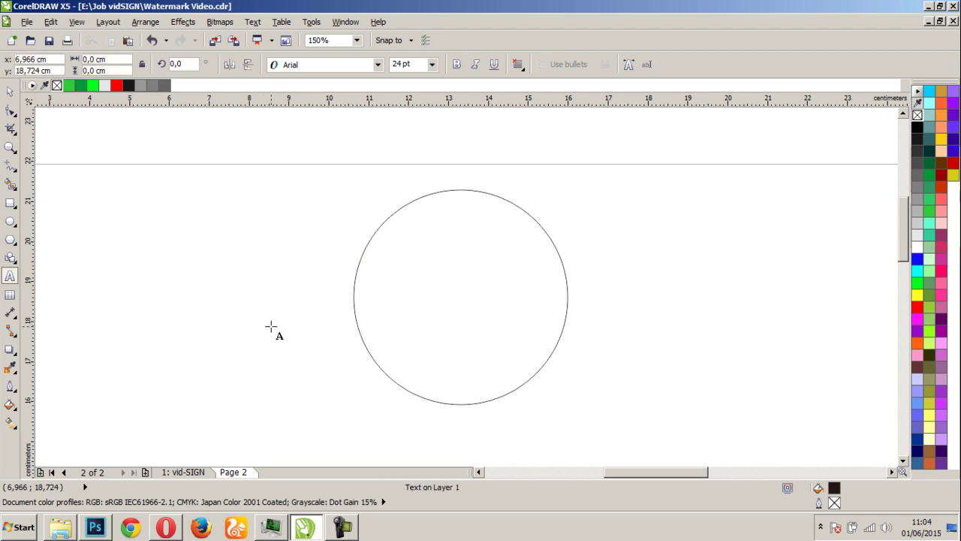
# Leave text entry and select the Pen tool from the curve tools flyout, dismissing the Freehand options
pyautogui.click(10, 91)
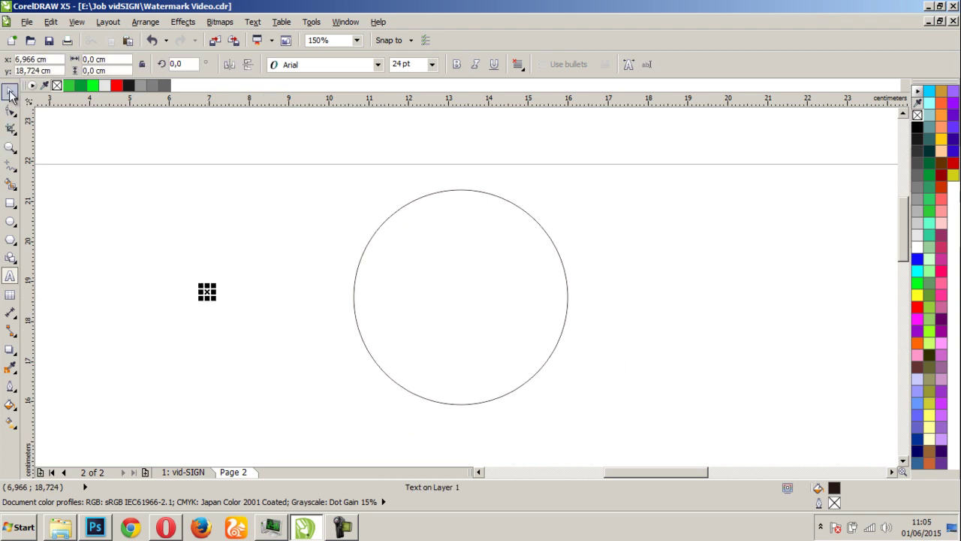
pyautogui.click(11, 169)
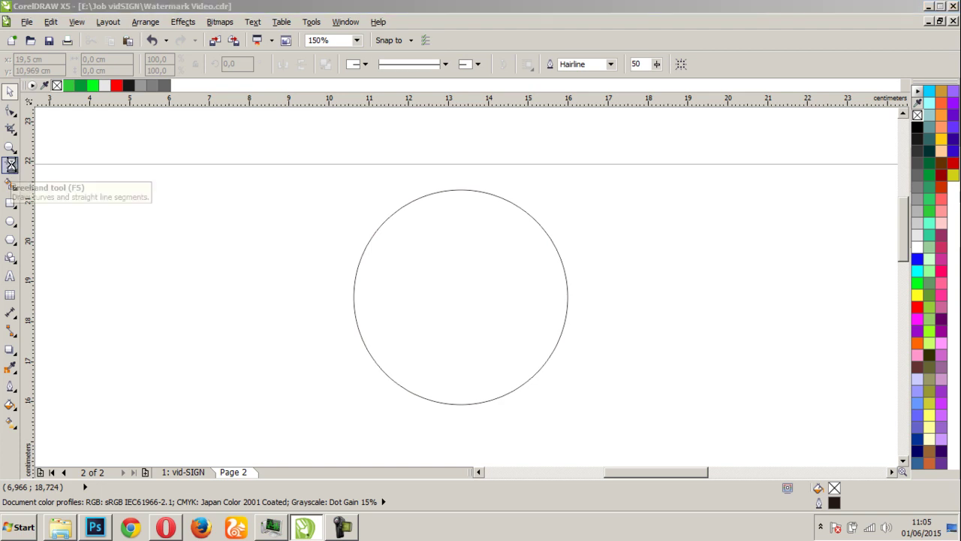
pyautogui.doubleClick(11, 164)
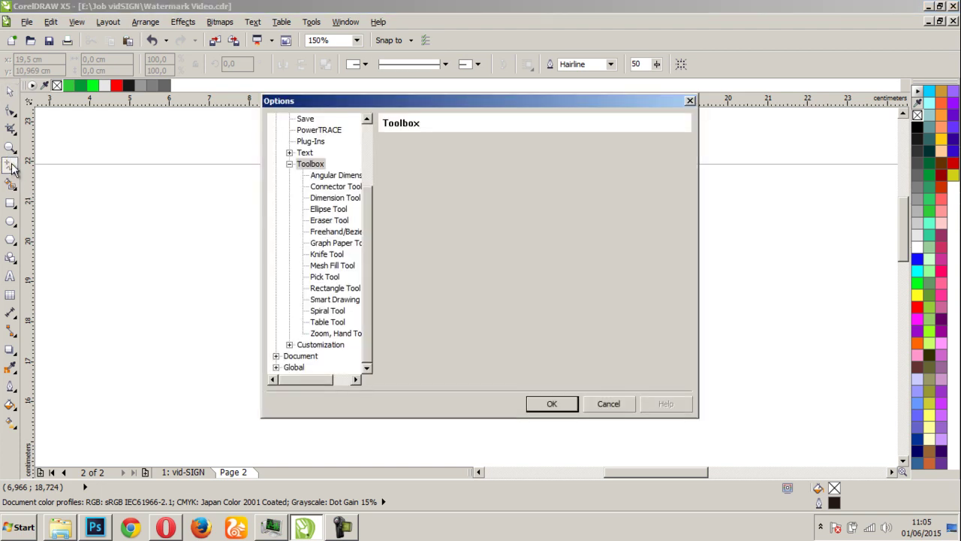
pyautogui.press('Escape')
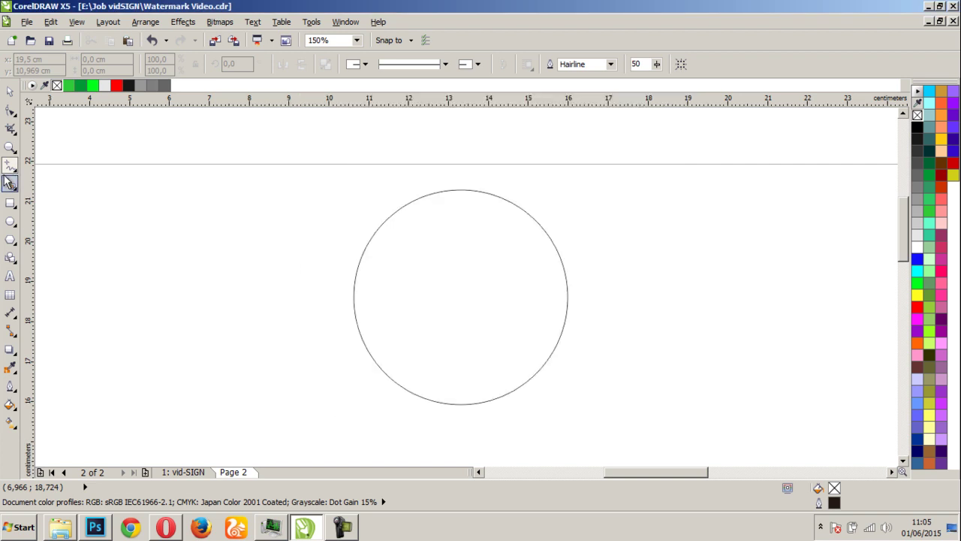
pyautogui.click(10, 164)
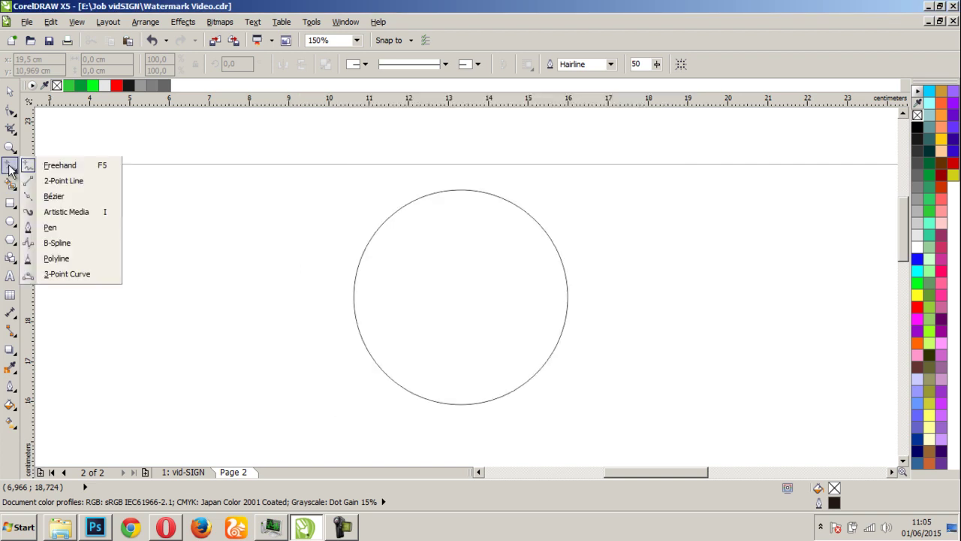
pyautogui.click(47, 228)
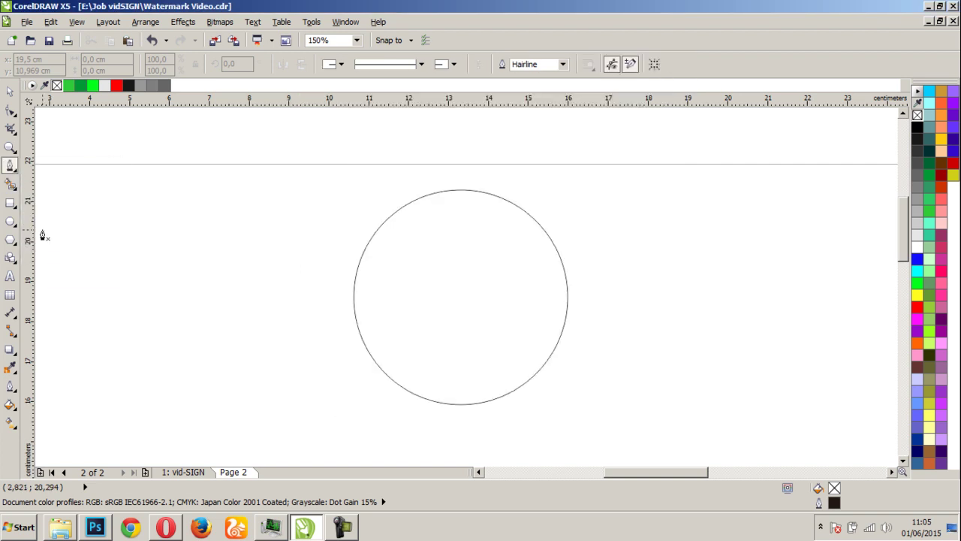
# Plot the V's outer edge: left arm down to the base, then the long right arm up past the circle
pyautogui.click(364, 235)
pyautogui.click(431, 388)
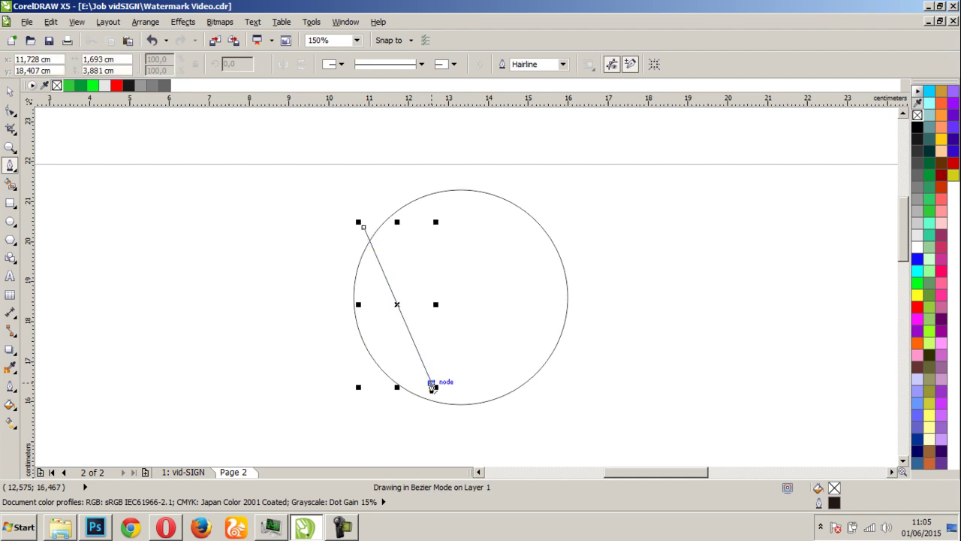
pyautogui.click(432, 385)
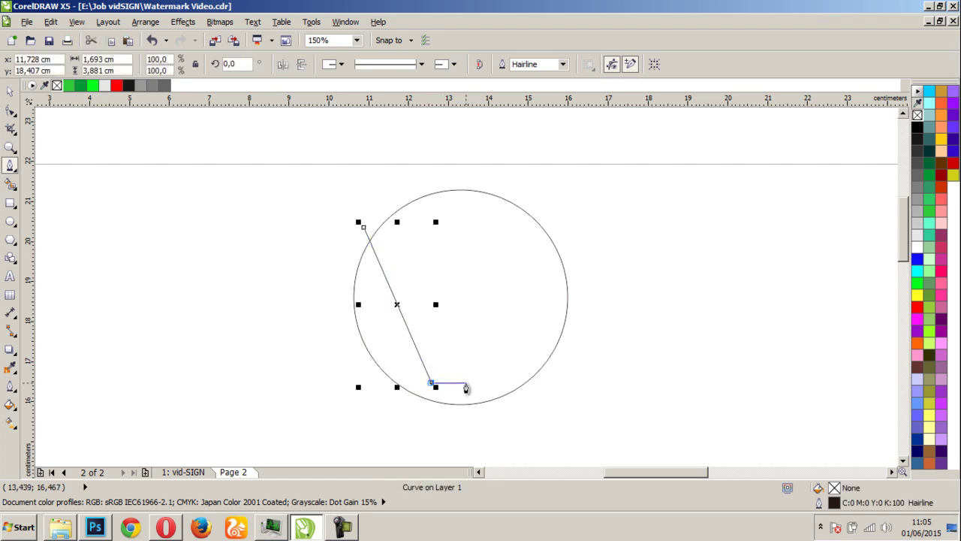
pyautogui.click(465, 385)
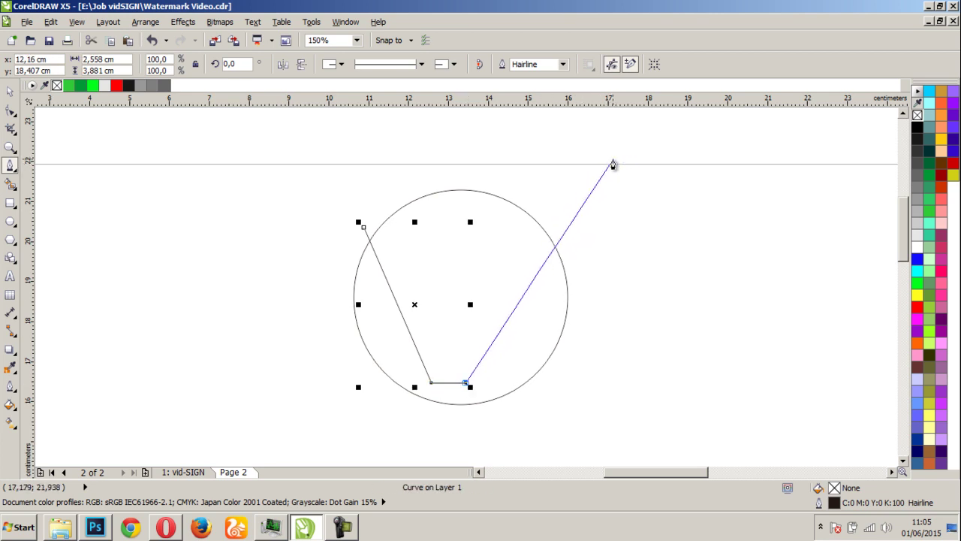
pyautogui.click(613, 163)
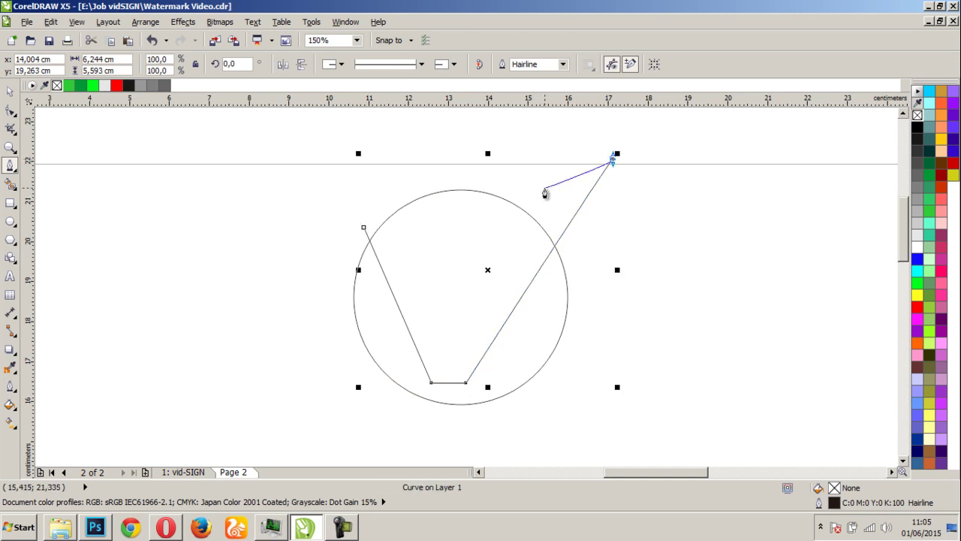
pyautogui.click(532, 187)
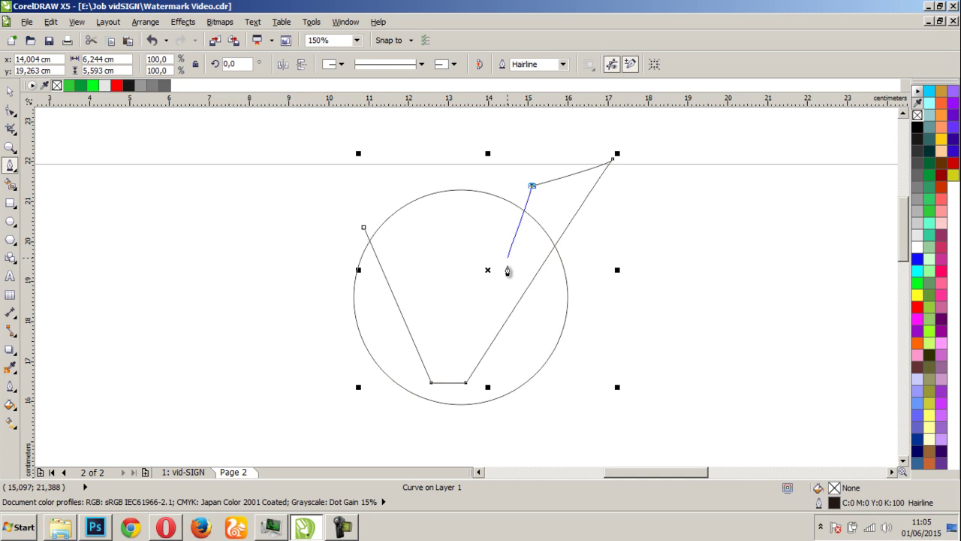
# Plot the V's inner edges back to the left tip, close the shape, and deselect it
pyautogui.click(457, 353)
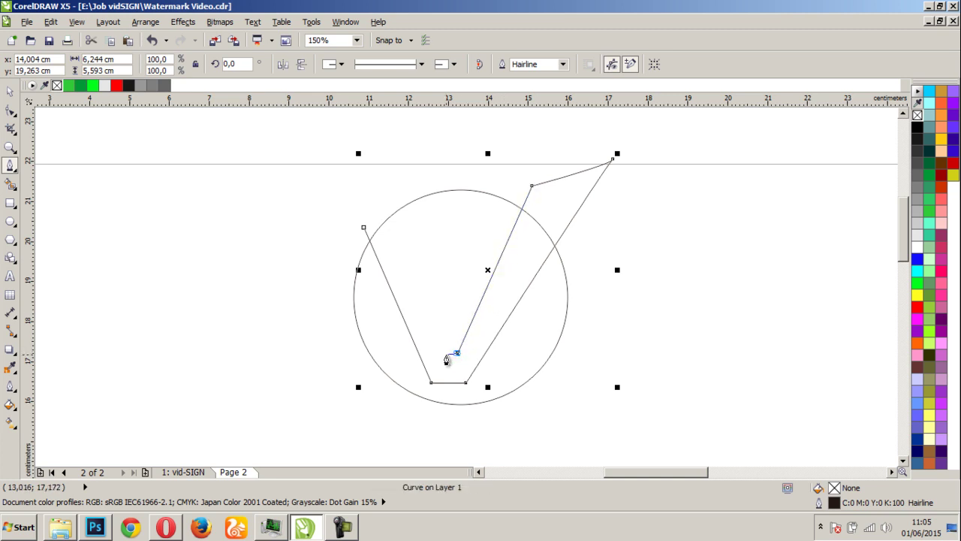
pyautogui.click(436, 353)
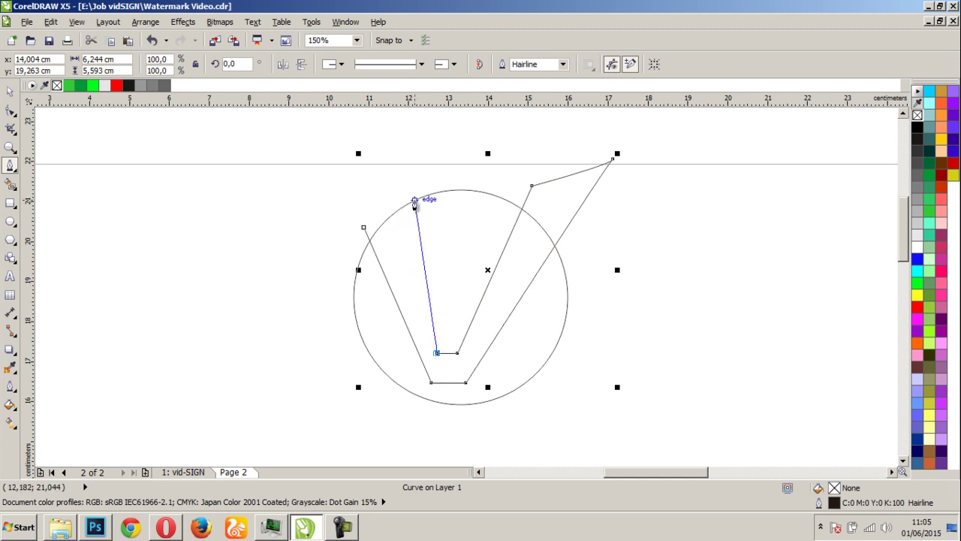
pyautogui.click(397, 203)
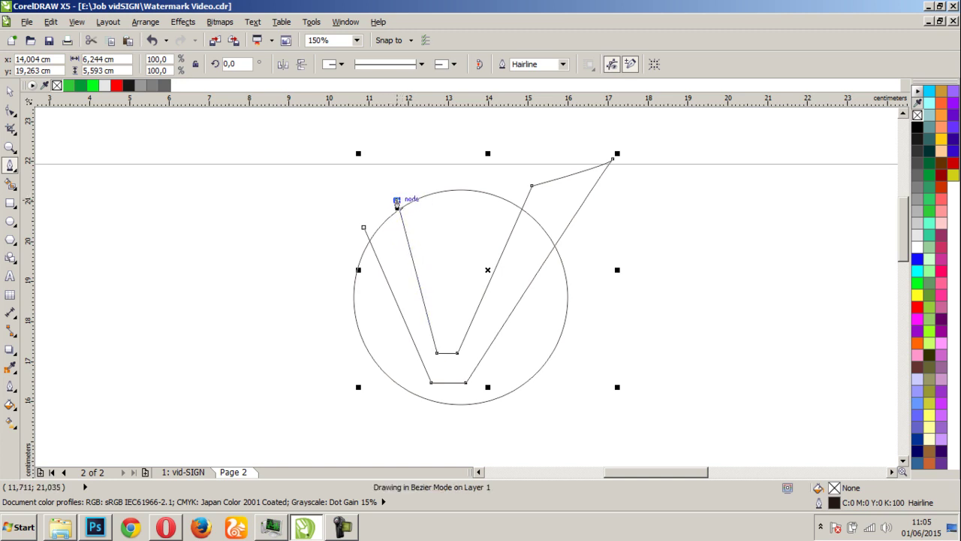
pyautogui.click(366, 227)
pyautogui.scroll(-1, 442, 253)
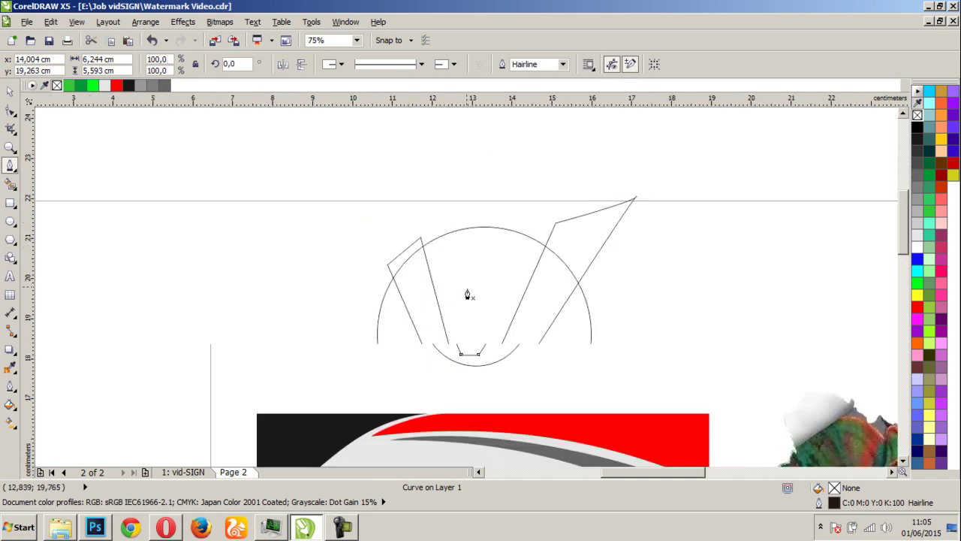
pyautogui.scroll(1, 466, 285)
pyautogui.click(9, 91)
pyautogui.click(135, 218)
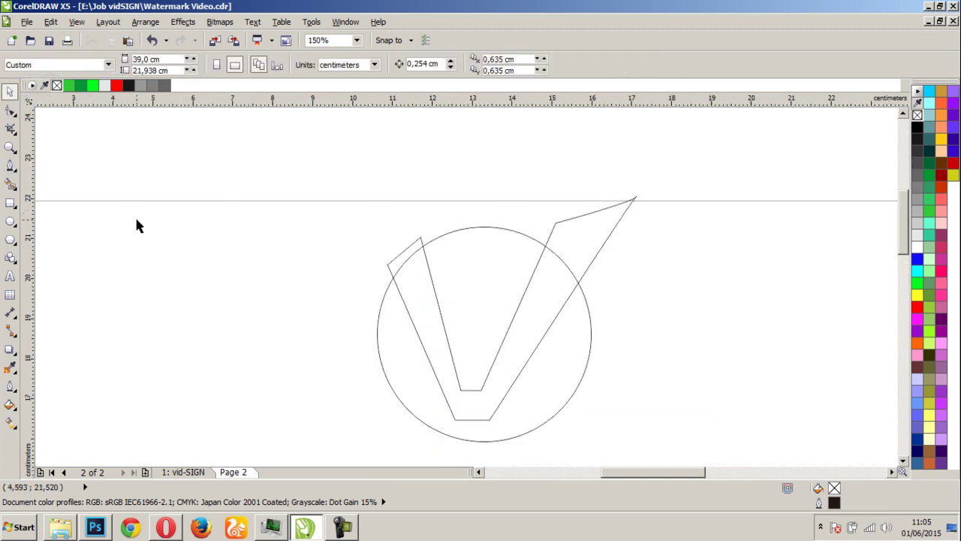
# Fill the circle with 20% grey and remove its outline
pyautogui.click(527, 425)
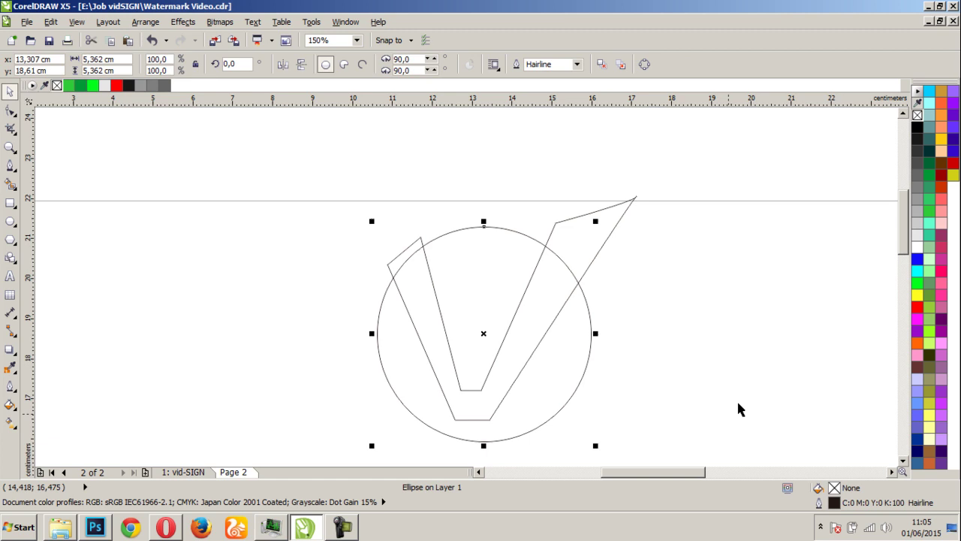
pyautogui.click(917, 223)
pyautogui.rightClick(917, 115)
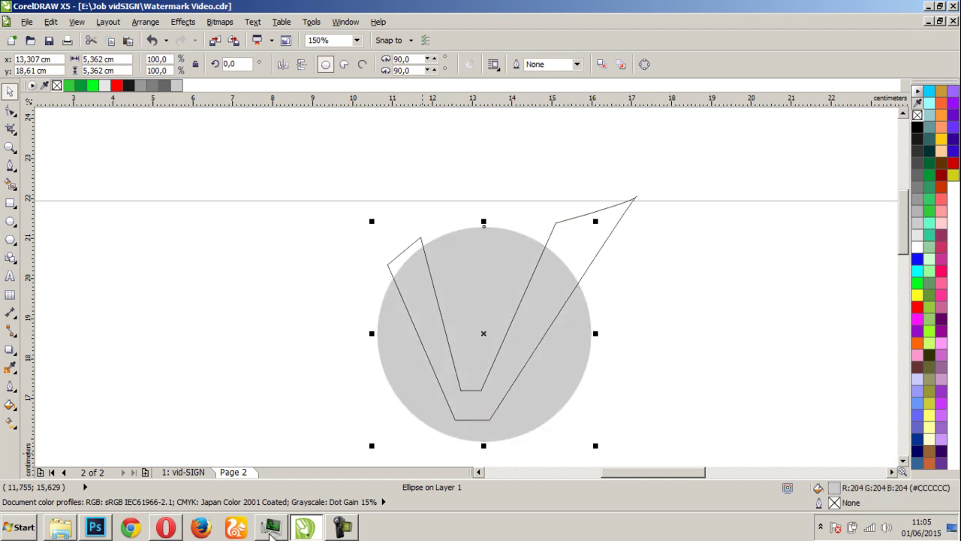
# Give the circle a radial grey-to-white fountain fill extending past its edge
pyautogui.click(10, 355)
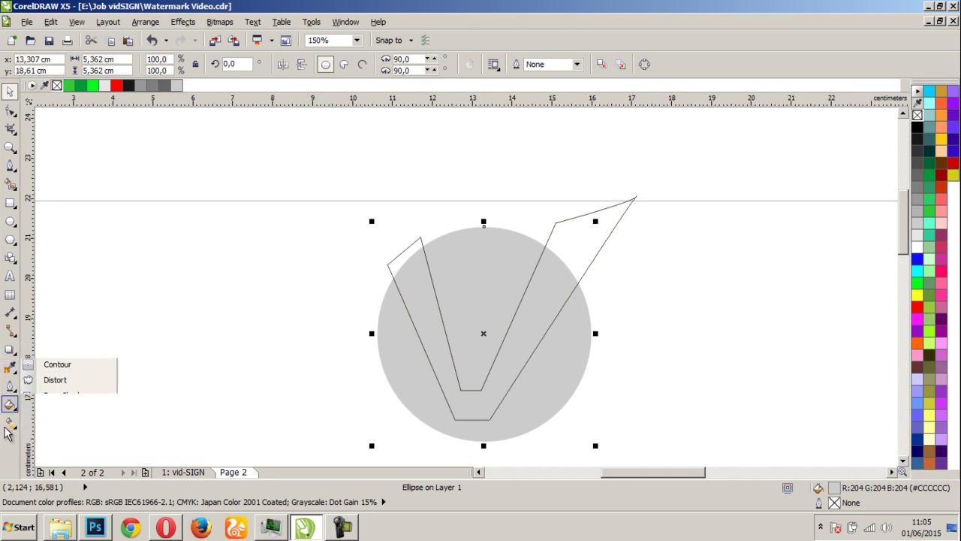
pyautogui.click(11, 422)
pyautogui.moveTo(476, 334); pyautogui.dragTo(658, 305)
pyautogui.click(111, 65)
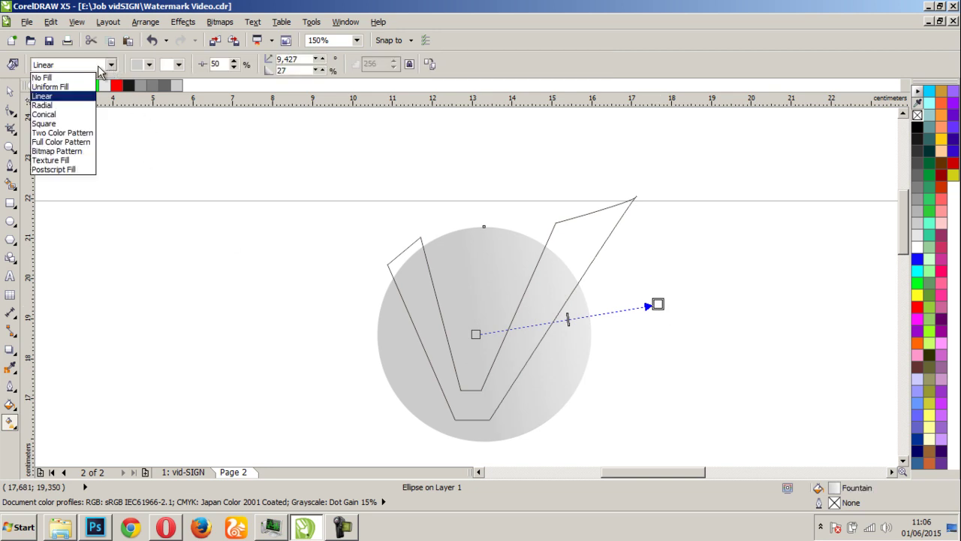
pyautogui.click(45, 101)
pyautogui.moveTo(531, 328); pyautogui.dragTo(607, 327)
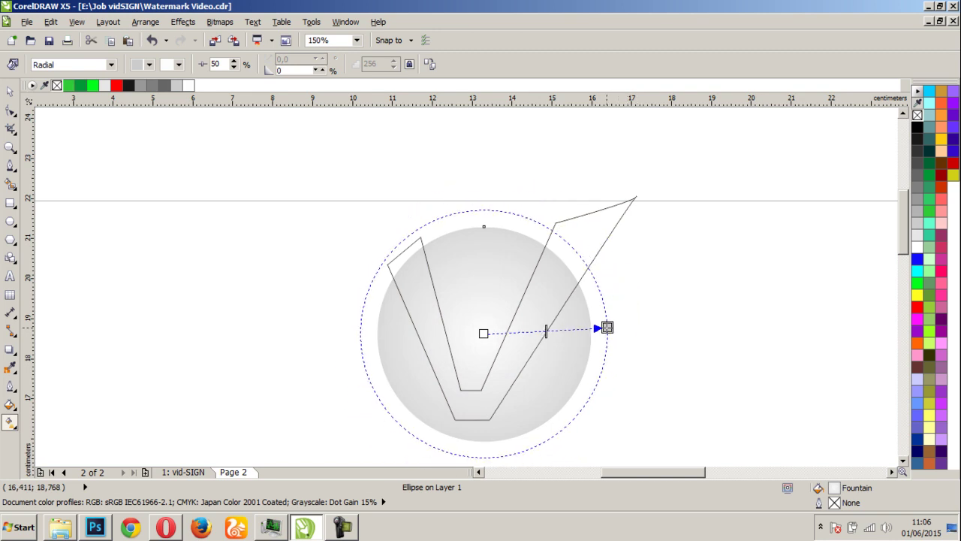
# Fill the V shape solid red
pyautogui.click(10, 91)
pyautogui.press('Escape')
pyautogui.click(472, 403)
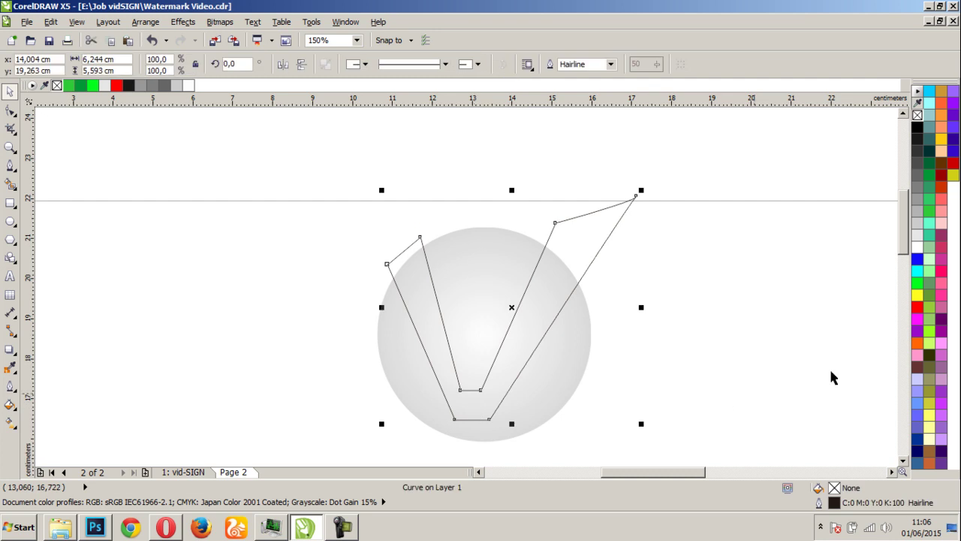
pyautogui.click(917, 308)
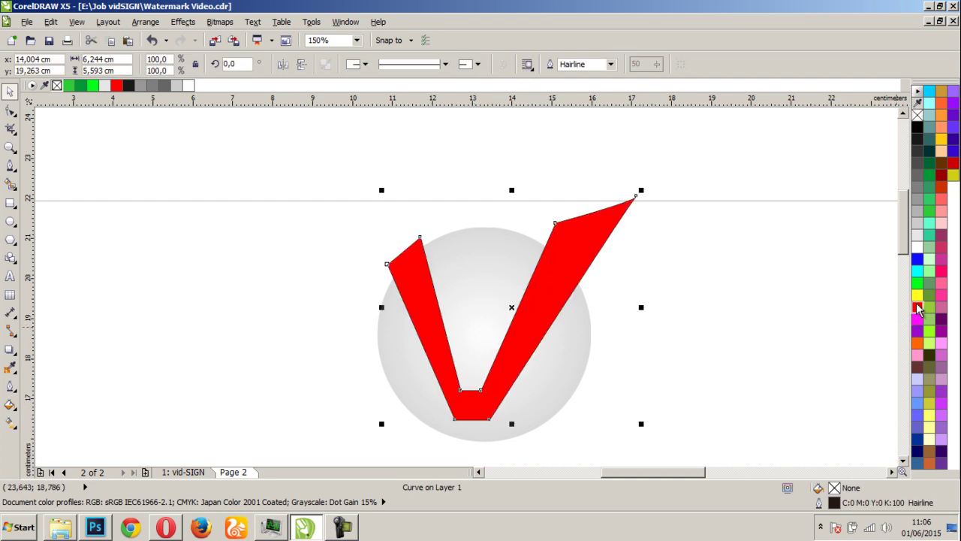
# Remove the red V's outline
pyautogui.rightClick(917, 114)
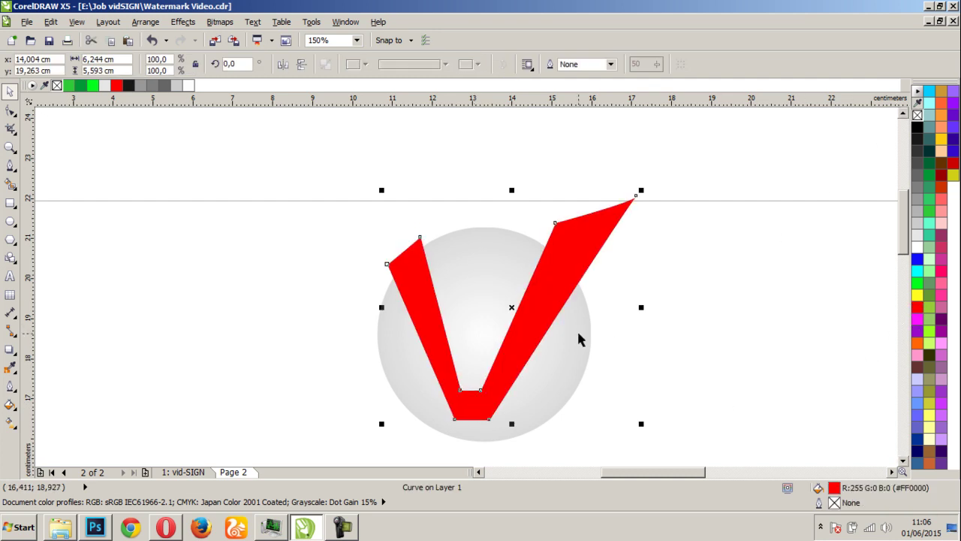
pyautogui.scroll(-1, 533, 327)
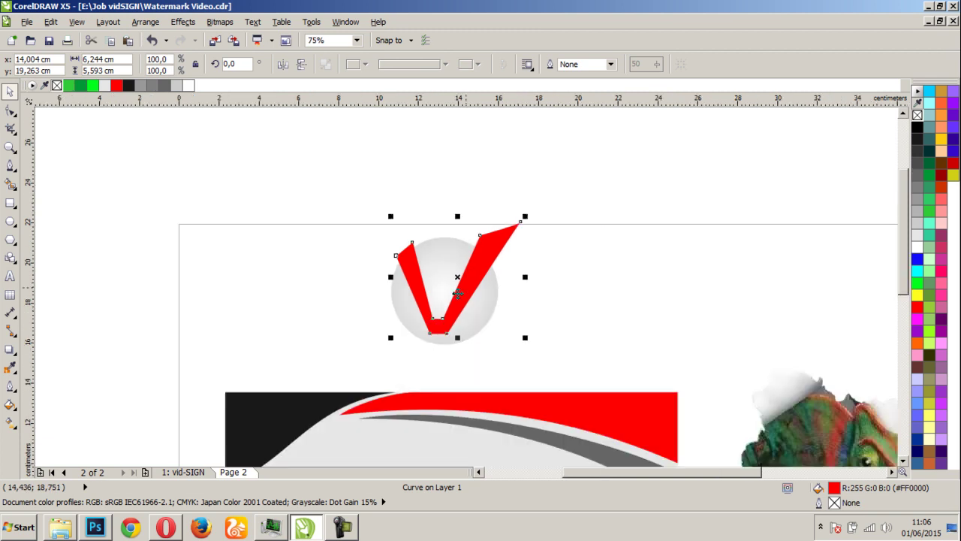
pyautogui.scroll(2, 451, 302)
pyautogui.scroll(-1, 450, 303)
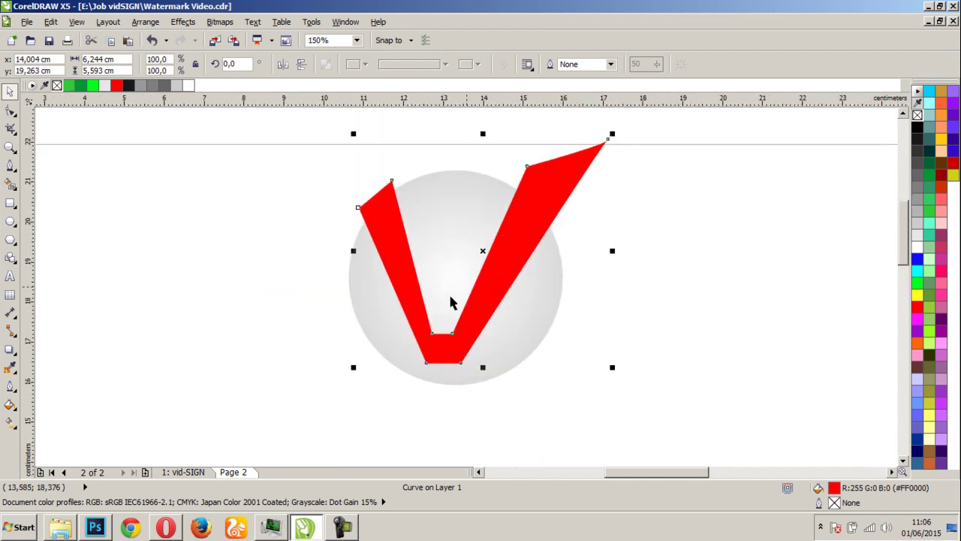
pyautogui.click(682, 243)
pyautogui.scroll(-2, 468, 297)
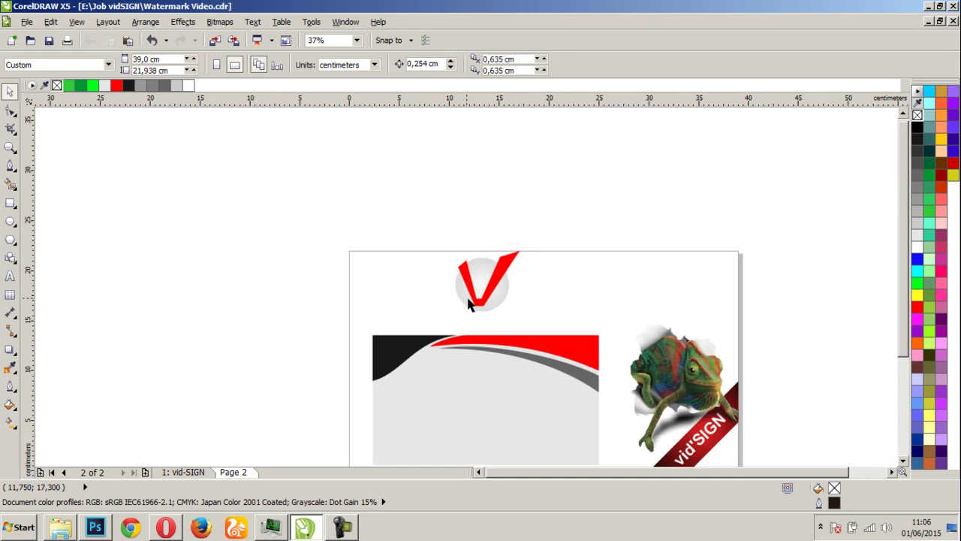
pyautogui.scroll(1, 468, 300)
pyautogui.scroll(1, 489, 283)
# Select the V and the circle together and trim the V's shape out of the circle
pyautogui.click(501, 287)
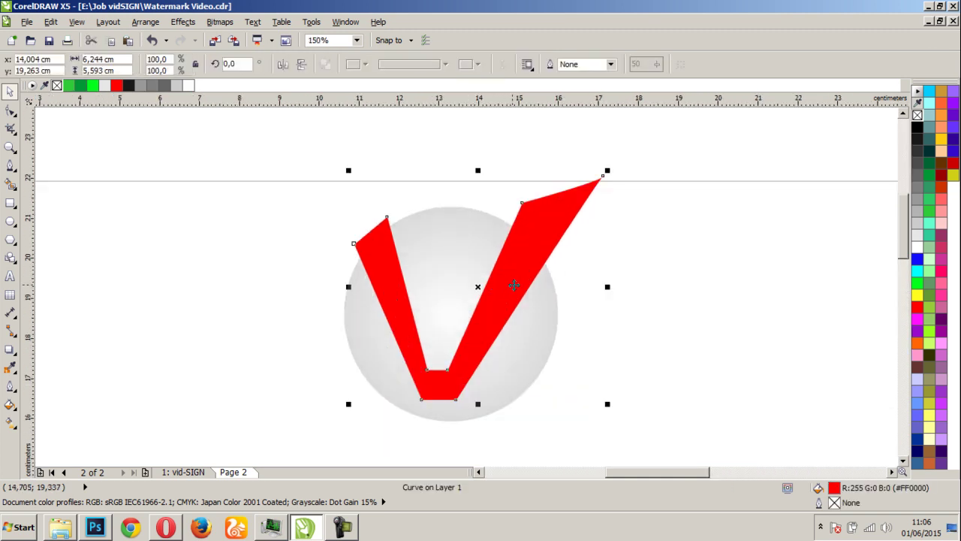
pyautogui.click(586, 281)
pyautogui.click(539, 251)
pyautogui.click(422, 196)
pyautogui.moveTo(264, 134); pyautogui.dragTo(657, 437)
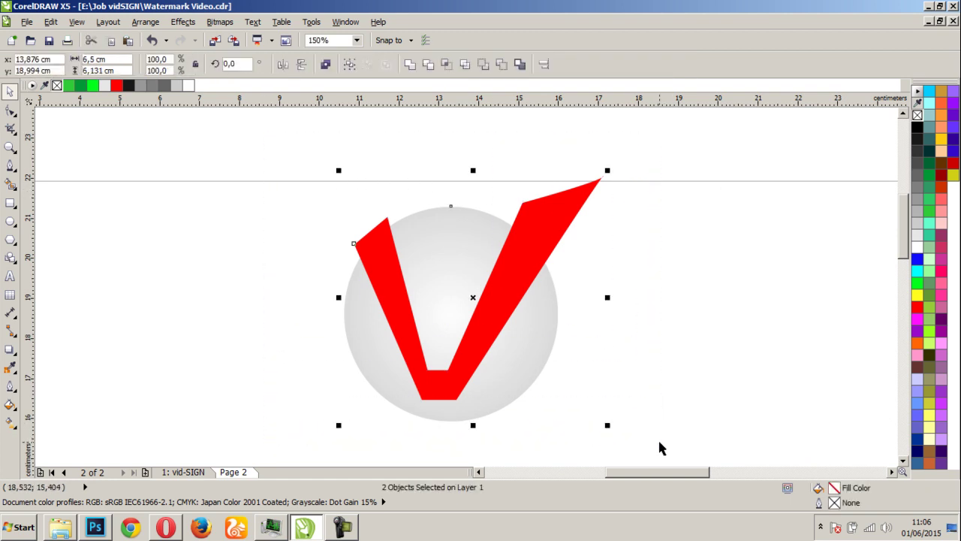
pyautogui.click(428, 66)
pyautogui.click(661, 280)
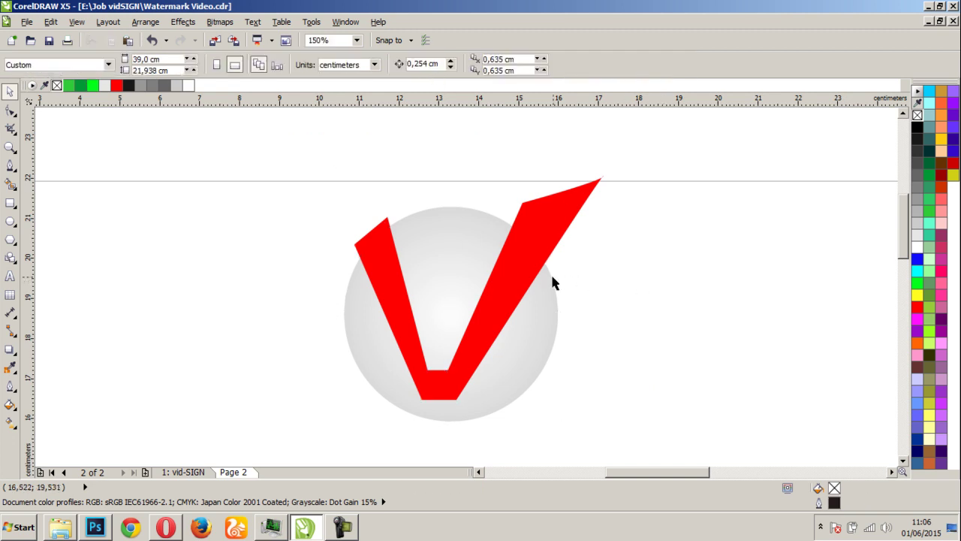
pyautogui.click(502, 298)
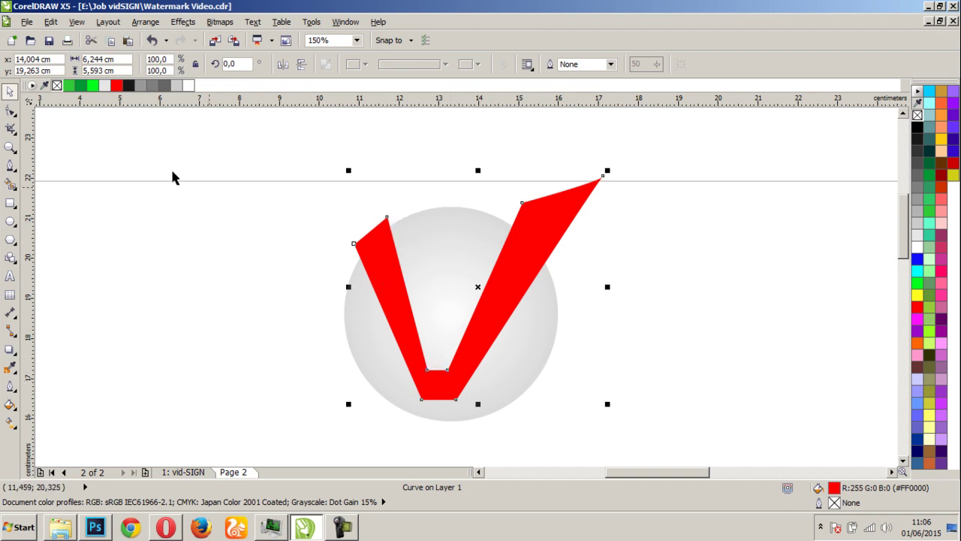
# Lower the V's two inner bottom nodes and select its two outer bottom nodes
pyautogui.click(10, 111)
pyautogui.scroll(2, 407, 314)
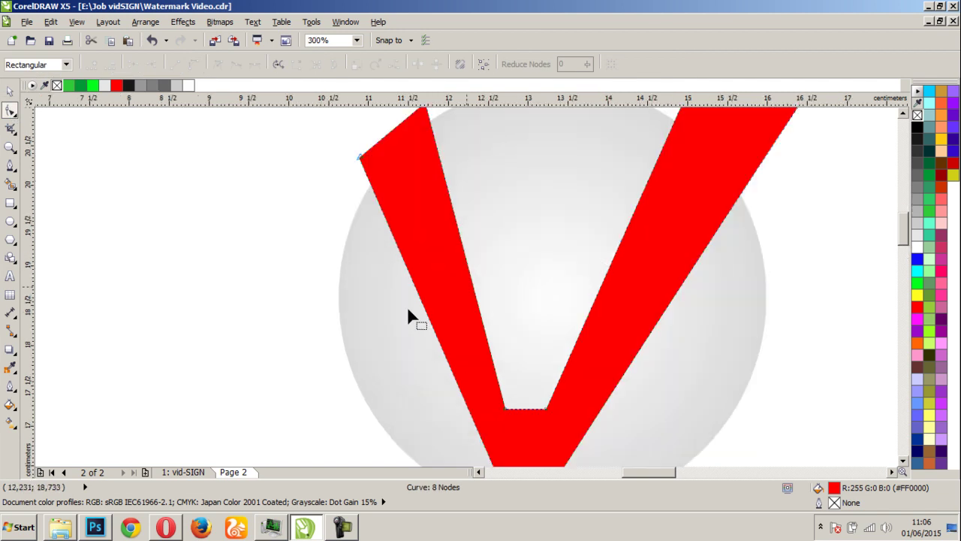
pyautogui.moveTo(508, 415); pyautogui.dragTo(511, 431)
pyautogui.hotkey('ctrl', 'z')
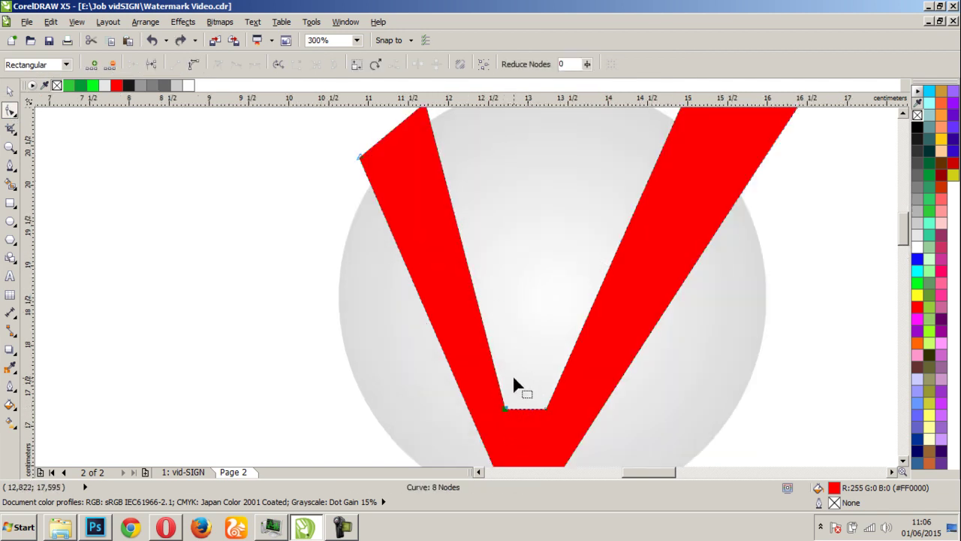
pyautogui.moveTo(765, 328); pyautogui.dragTo(466, 444)
pyautogui.moveTo(507, 414)
pyautogui.mouseDown()
pyautogui.moveTo(508, 431)
pyautogui.moveTo(506, 418)
pyautogui.mouseUp()
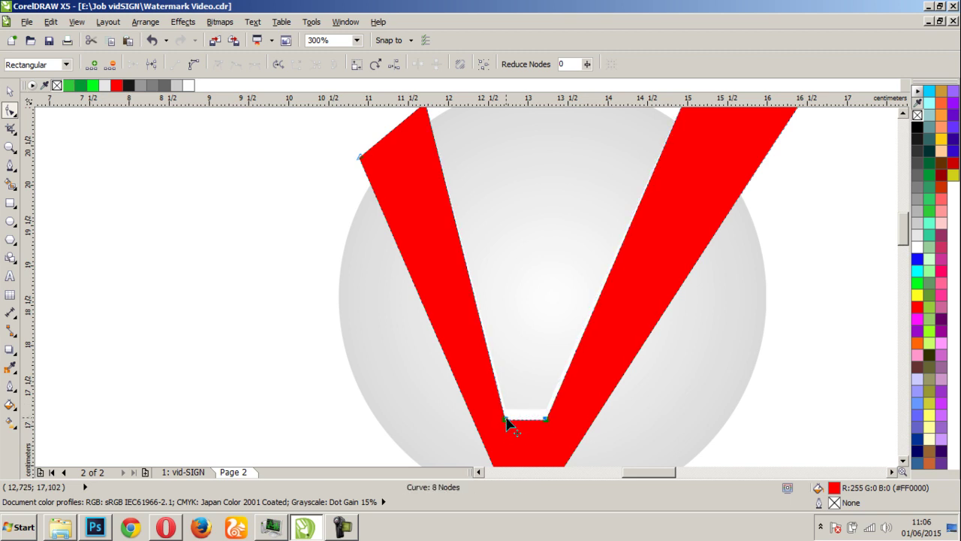
pyautogui.scroll(-2, 510, 422)
pyautogui.scroll(2, 476, 298)
pyautogui.moveTo(460, 331); pyautogui.dragTo(505, 316)
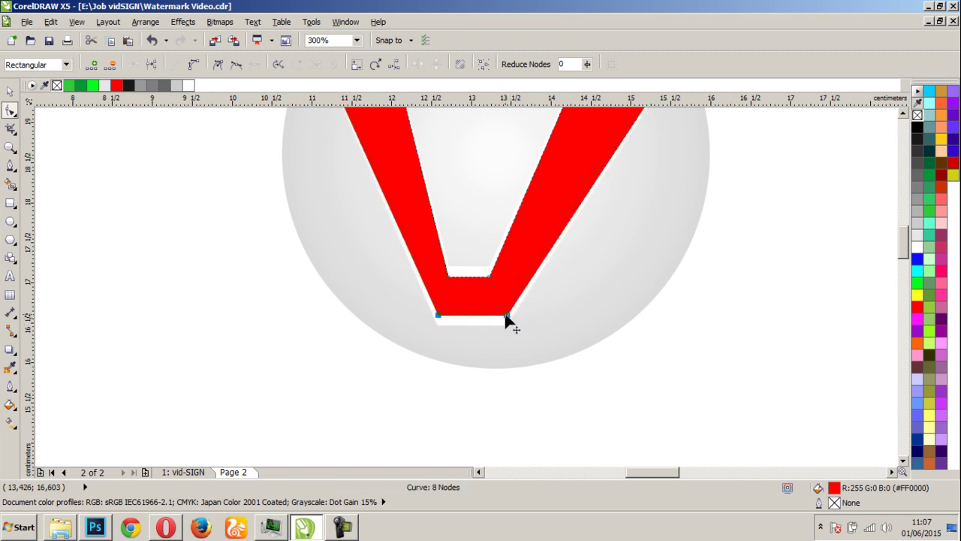
pyautogui.scroll(-2, 524, 302)
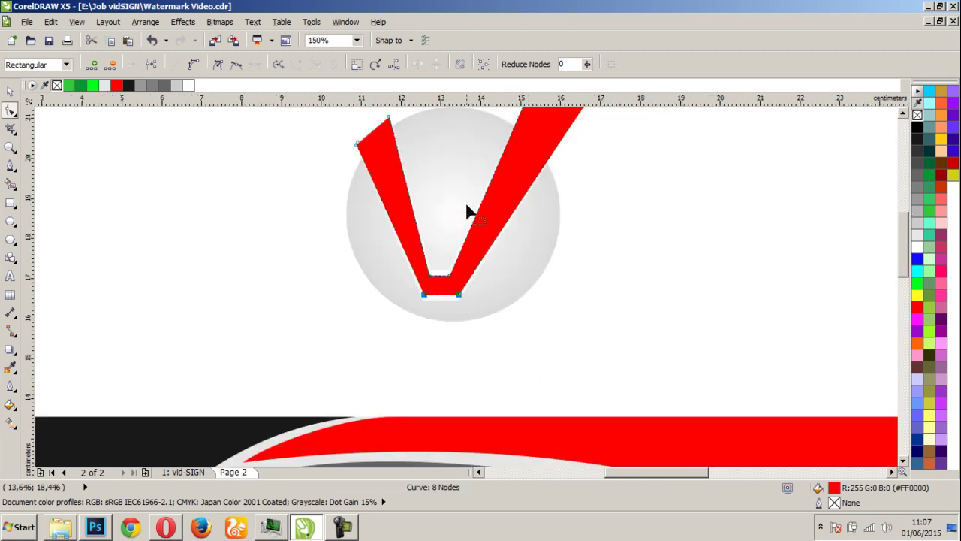
pyautogui.scroll(2, 469, 289)
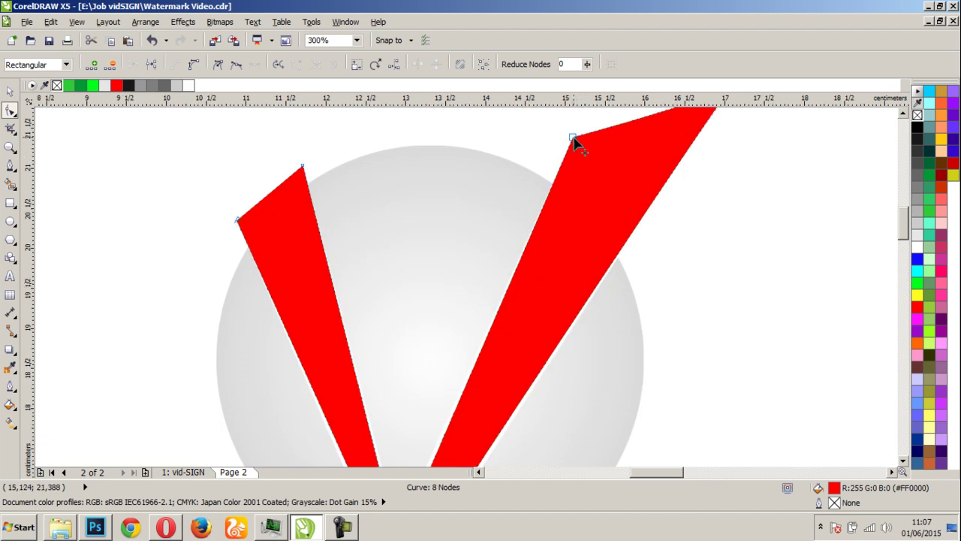
# Shift the right arm's upper node and inner bottom nodes inward, and pull the left arm's top node left
pyautogui.moveTo(573, 139); pyautogui.dragTo(589, 144)
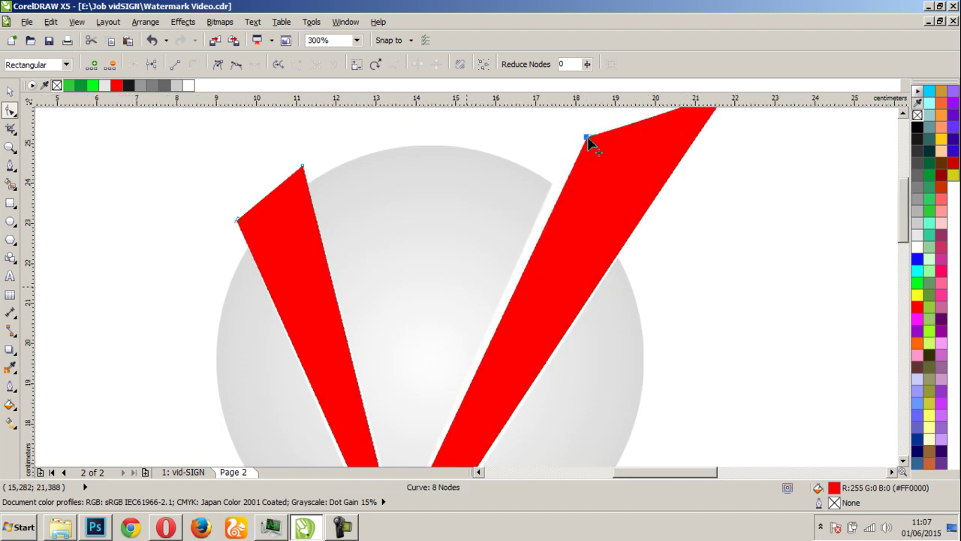
pyautogui.scroll(-2, 587, 141)
pyautogui.scroll(3, 391, 454)
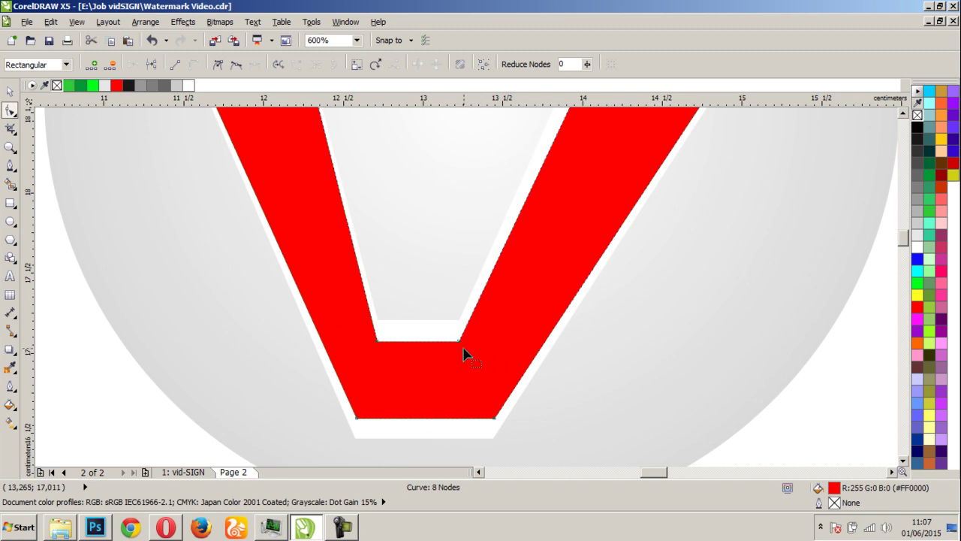
pyautogui.moveTo(461, 342)
pyautogui.mouseDown()
pyautogui.moveTo(474, 345)
pyautogui.moveTo(468, 338)
pyautogui.mouseUp()
pyautogui.scroll(-1, 467, 338)
pyautogui.scroll(2, 412, 294)
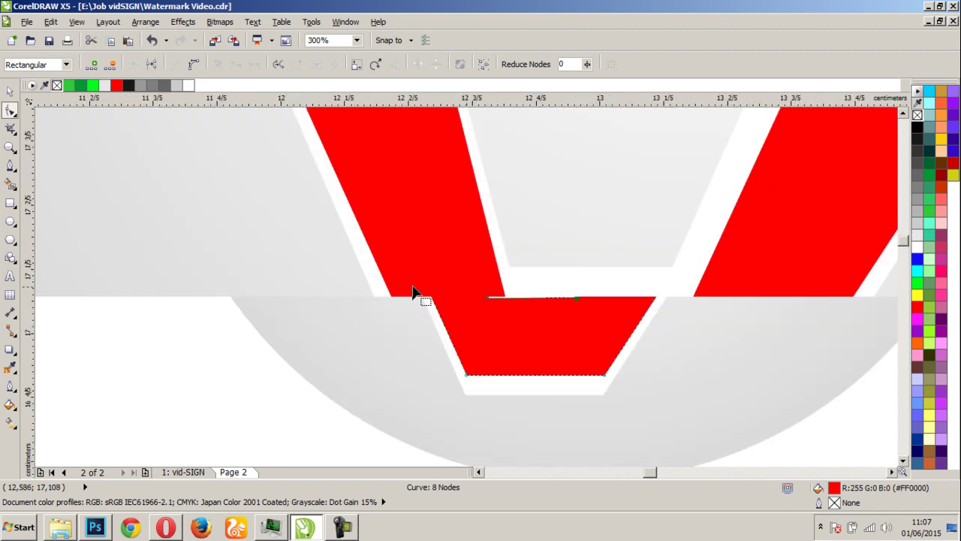
pyautogui.moveTo(509, 316); pyautogui.dragTo(495, 313)
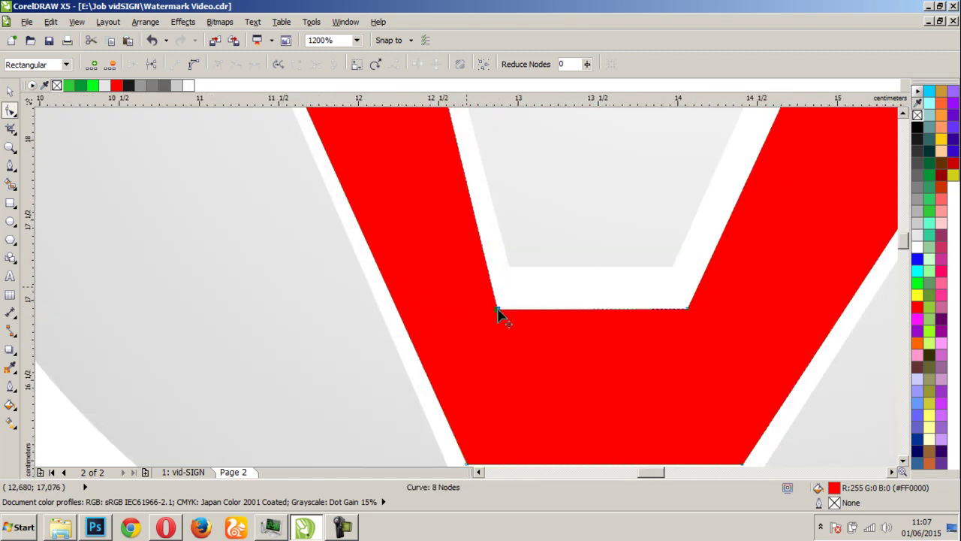
pyautogui.scroll(-3, 468, 286)
pyautogui.scroll(2, 425, 142)
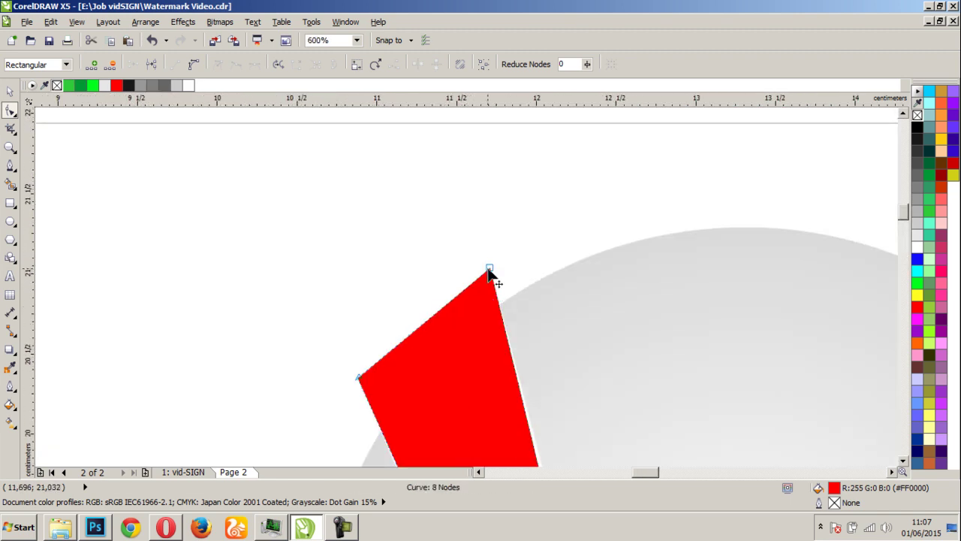
pyautogui.moveTo(488, 271); pyautogui.dragTo(476, 278)
pyautogui.scroll(-3, 468, 293)
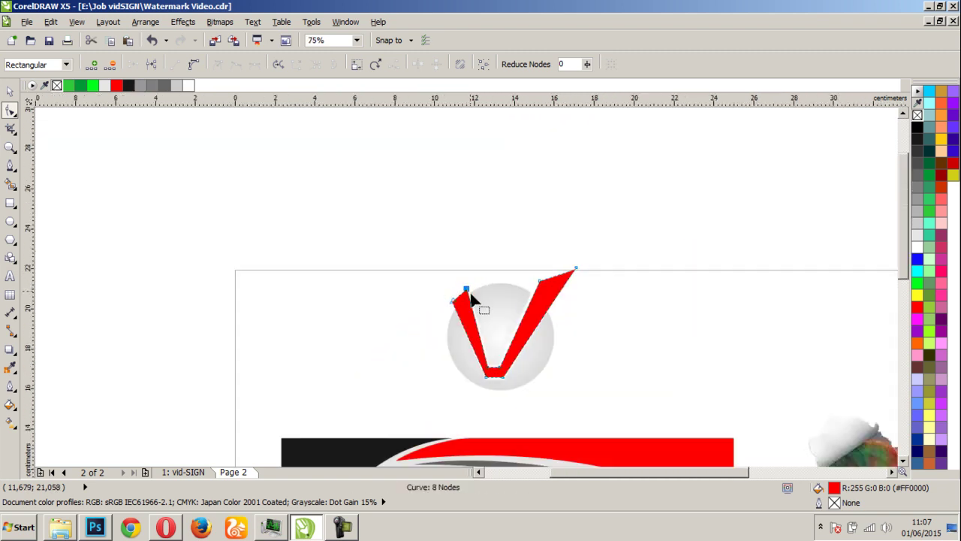
pyautogui.scroll(2, 467, 294)
pyautogui.scroll(-1, 431, 221)
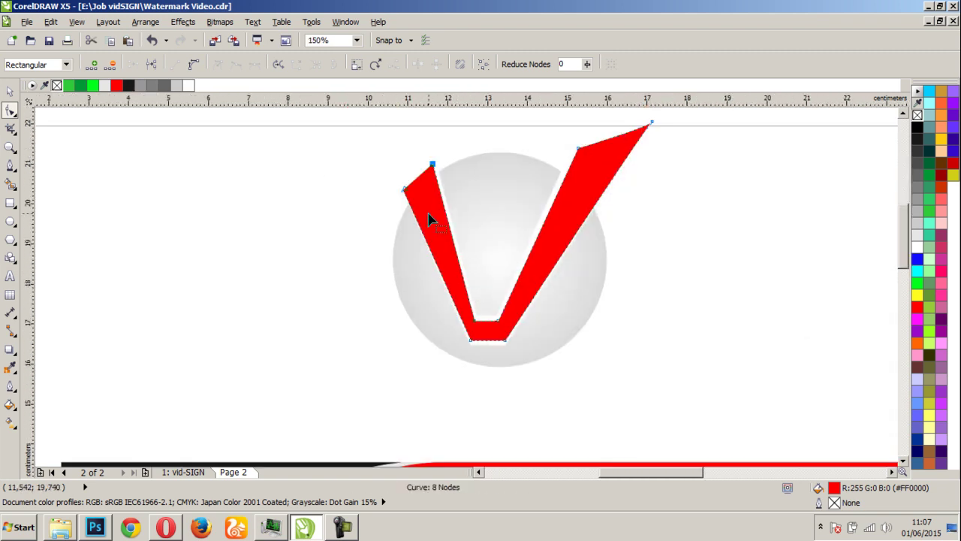
pyautogui.scroll(2, 410, 208)
# Pull the left arm's outer corner, both bottom corners and the right arm's tip slightly inward
pyautogui.moveTo(443, 234); pyautogui.dragTo(454, 232)
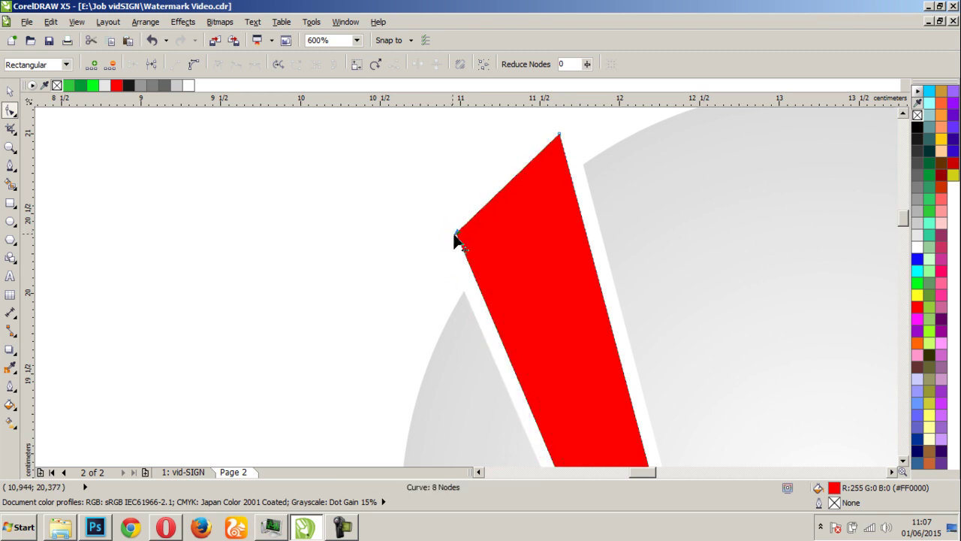
pyautogui.scroll(-2, 453, 237)
pyautogui.scroll(2, 491, 407)
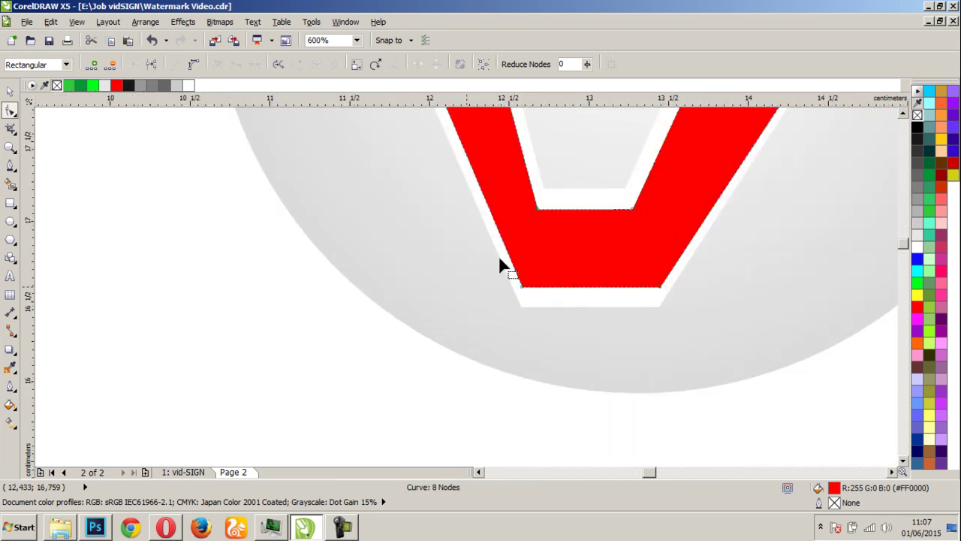
pyautogui.scroll(1, 498, 264)
pyautogui.moveTo(512, 345); pyautogui.dragTo(524, 349)
pyautogui.scroll(-3, 524, 349)
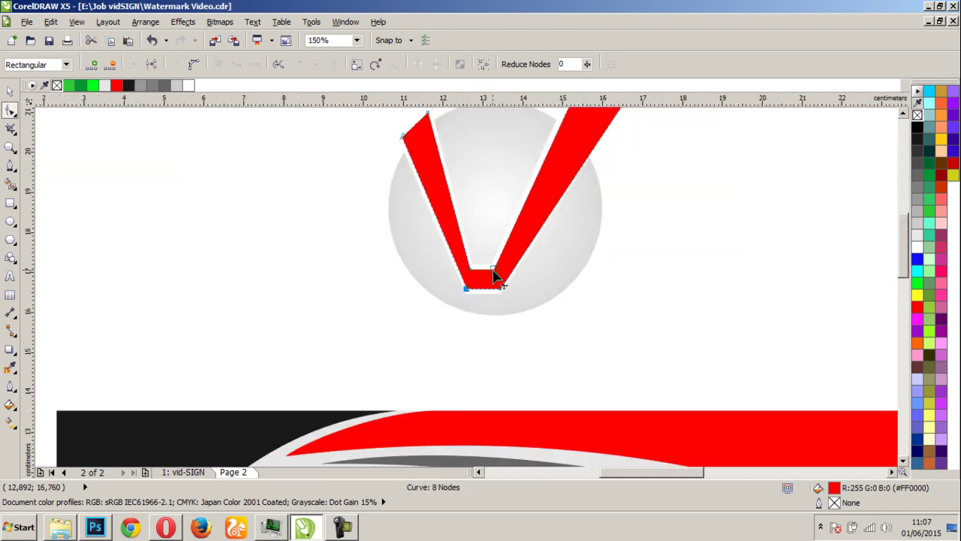
pyautogui.scroll(3, 500, 288)
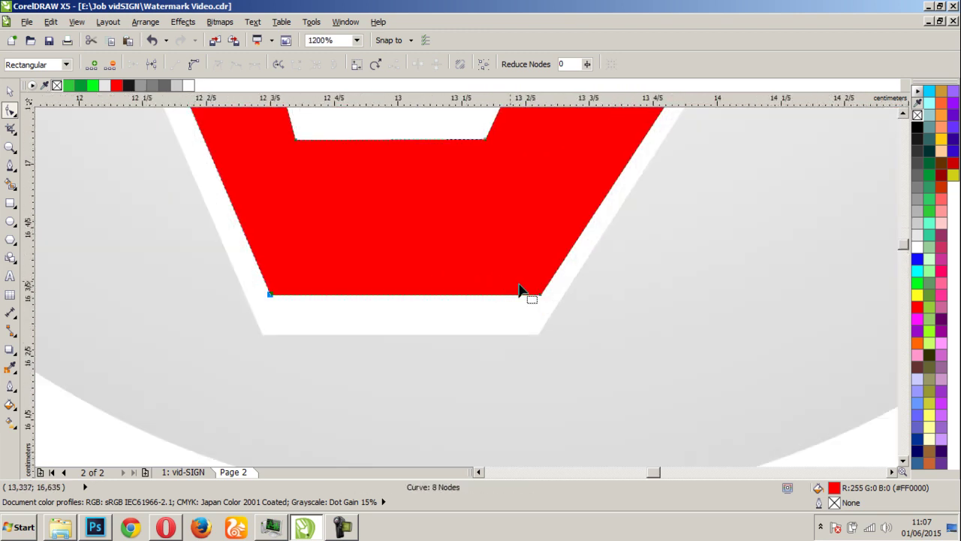
pyautogui.moveTo(539, 299); pyautogui.dragTo(521, 298)
pyautogui.scroll(-4, 521, 298)
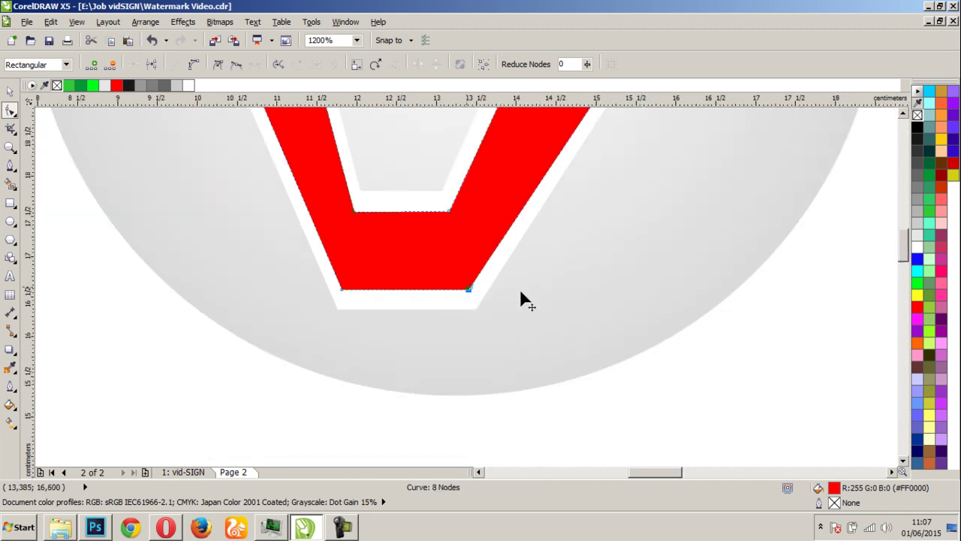
pyautogui.scroll(1, 504, 241)
pyautogui.scroll(2, 468, 291)
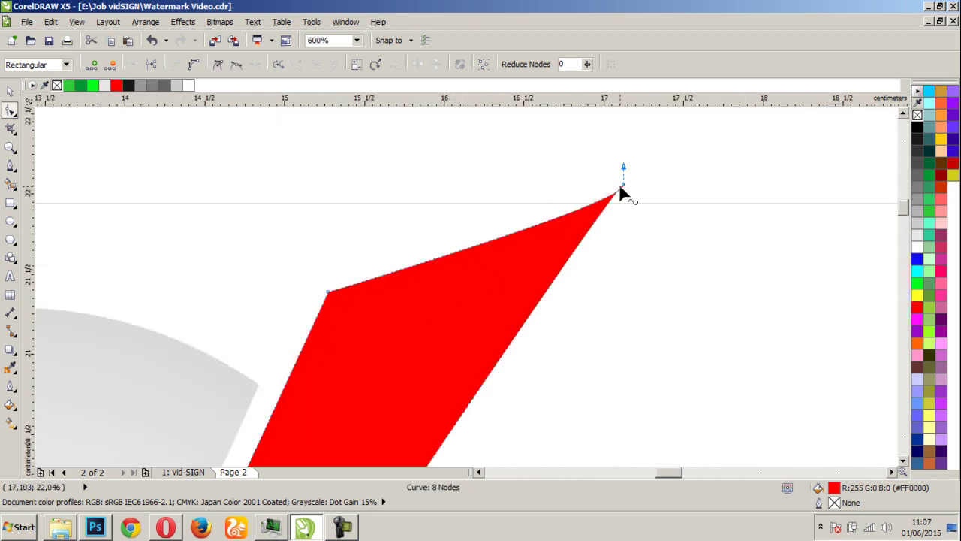
pyautogui.moveTo(624, 186); pyautogui.dragTo(603, 191)
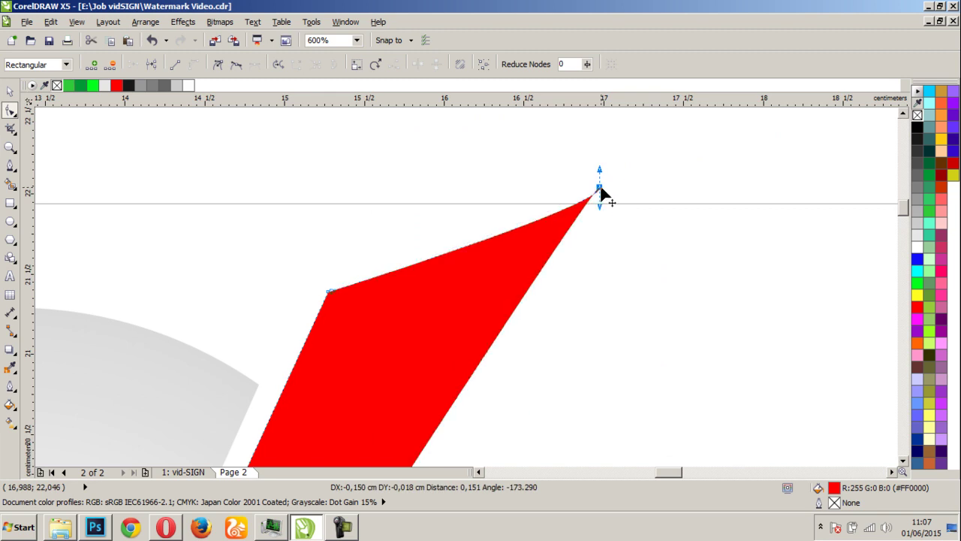
pyautogui.scroll(-1, 603, 191)
pyautogui.scroll(-3, 467, 293)
pyautogui.scroll(1, 425, 369)
# Select the grey circle behind the V logo
pyautogui.press('space')
pyautogui.click(592, 276)
pyautogui.click(450, 293)
pyautogui.click(627, 294)
pyautogui.click(399, 339)
# Give the circle a radial fill that is black at the rim and mid grey at the centre
pyautogui.click(9, 422)
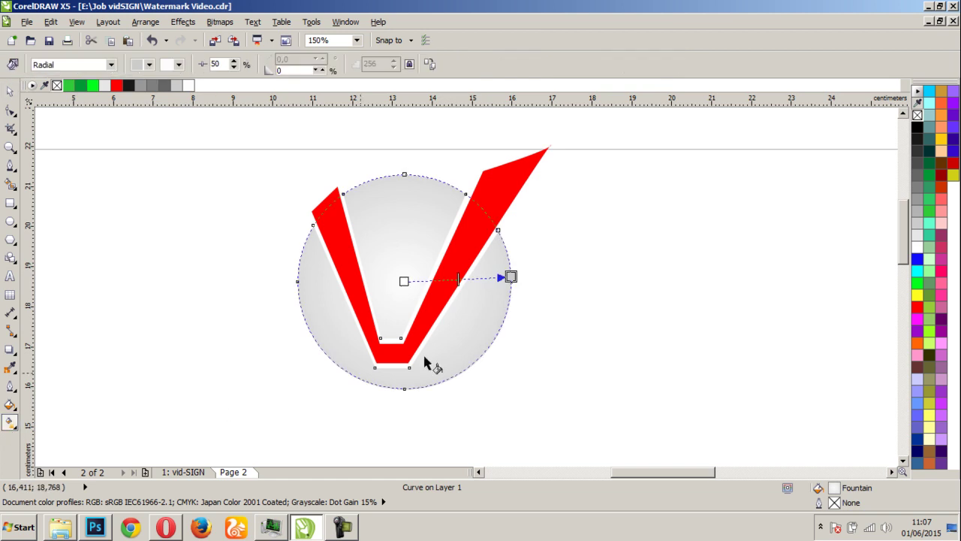
pyautogui.click(916, 178)
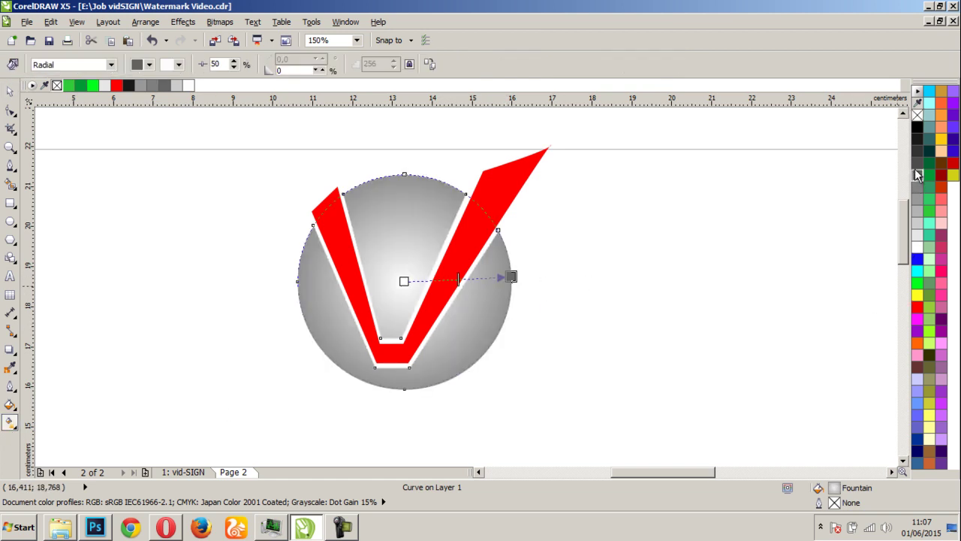
pyautogui.click(915, 153)
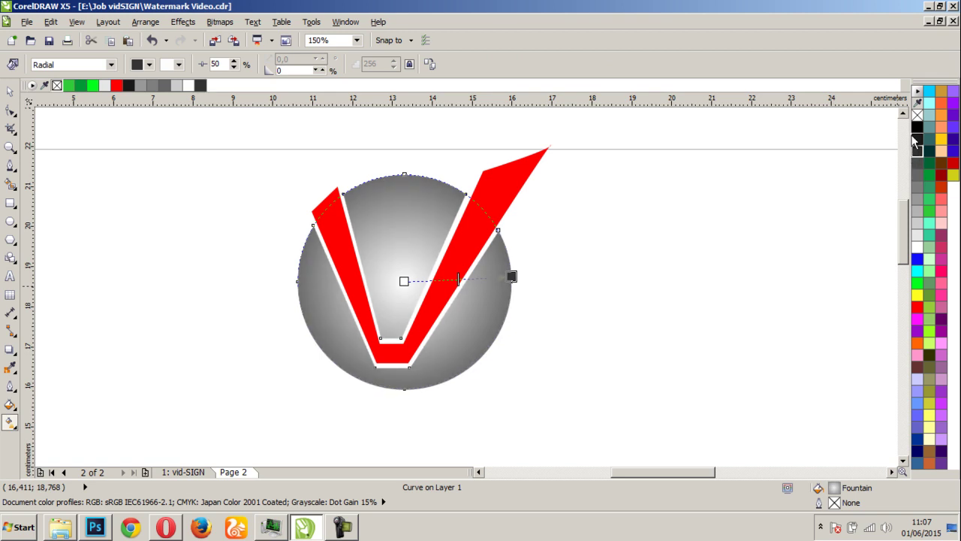
pyautogui.click(917, 127)
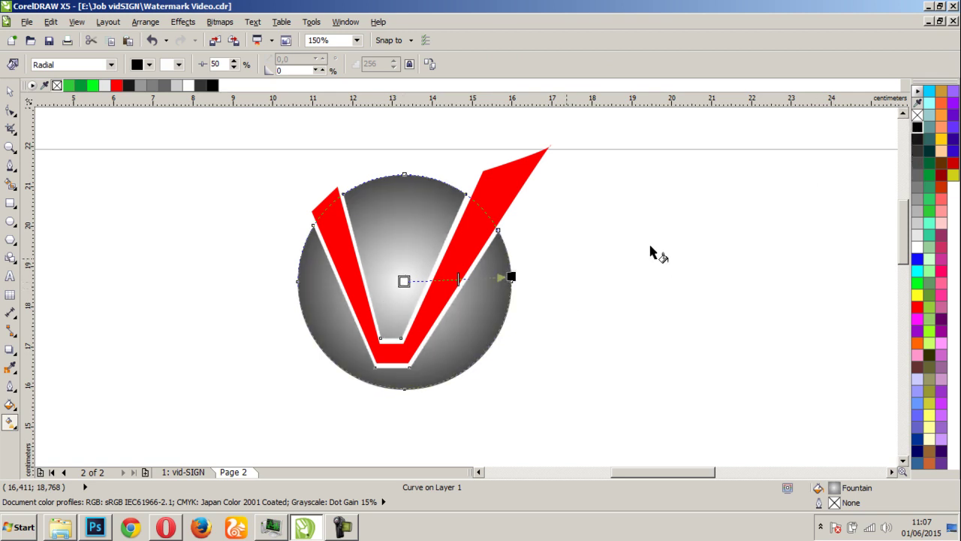
pyautogui.click(920, 151)
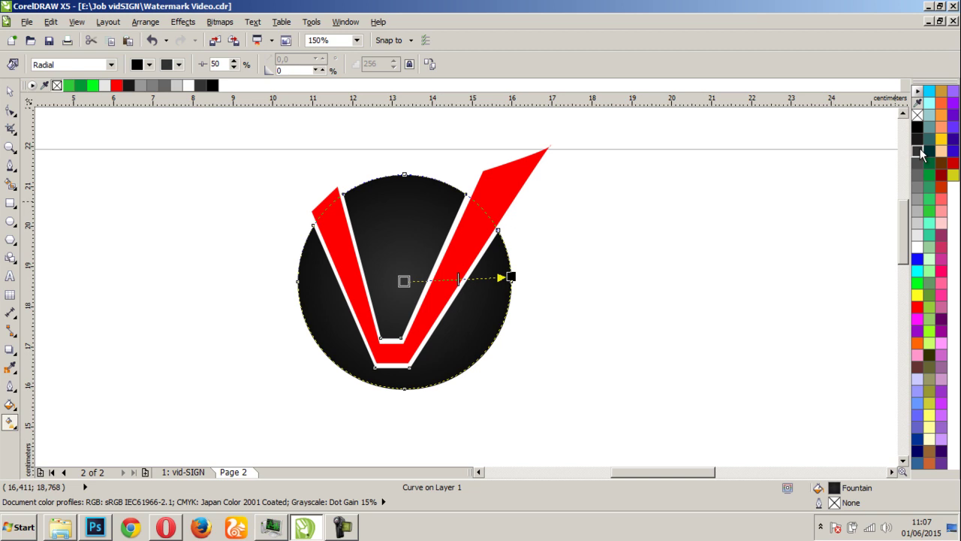
pyautogui.click(917, 199)
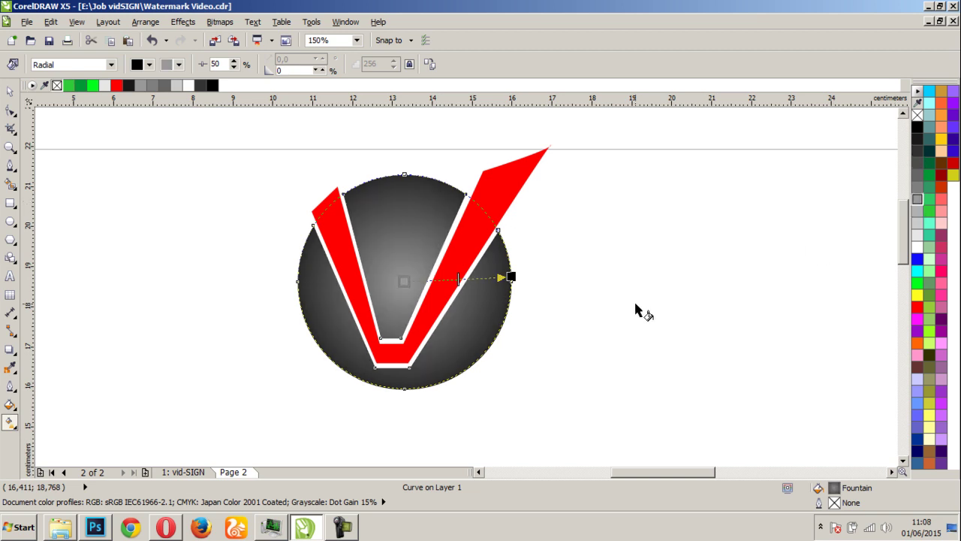
pyautogui.press('space')
pyautogui.press('Escape')
pyautogui.press('F3')
pyautogui.press('F3')
pyautogui.scroll(2, 444, 222)
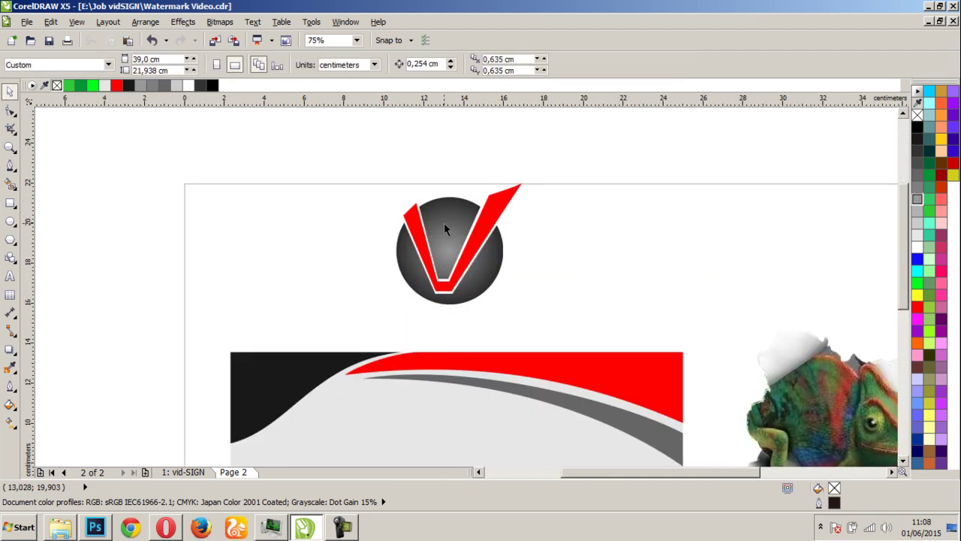
# Fill the V with a linear gradient from bright red at its right tip to black at lower left
pyautogui.click(515, 324)
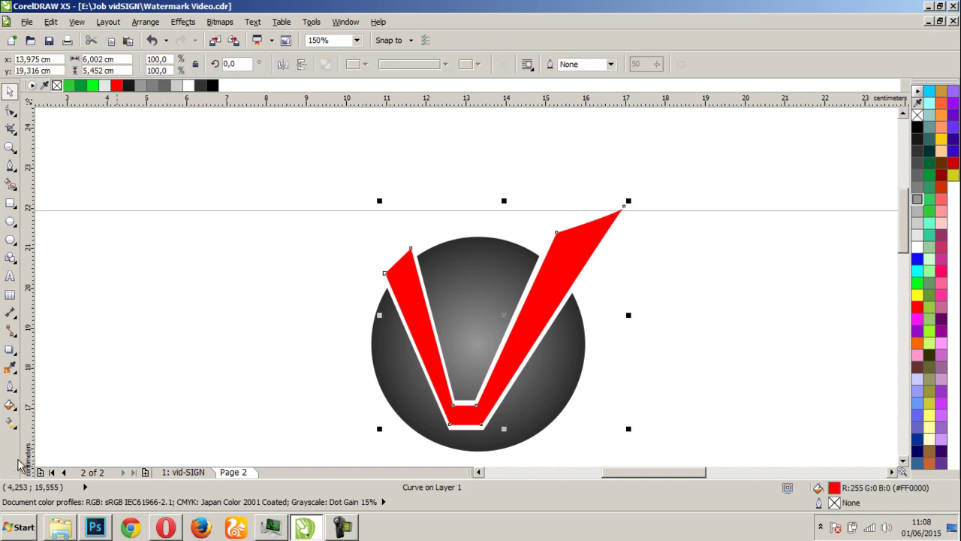
pyautogui.click(12, 423)
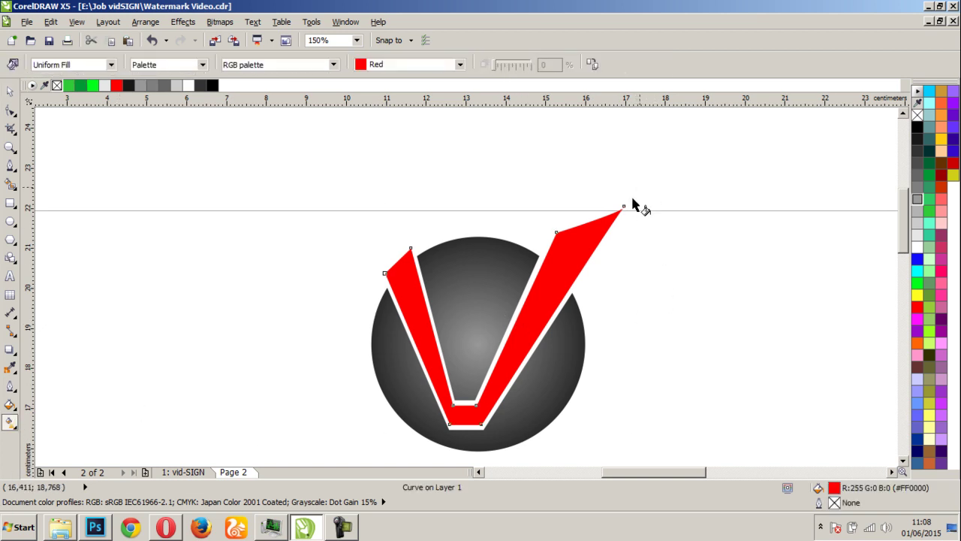
pyautogui.moveTo(639, 187); pyautogui.dragTo(371, 447)
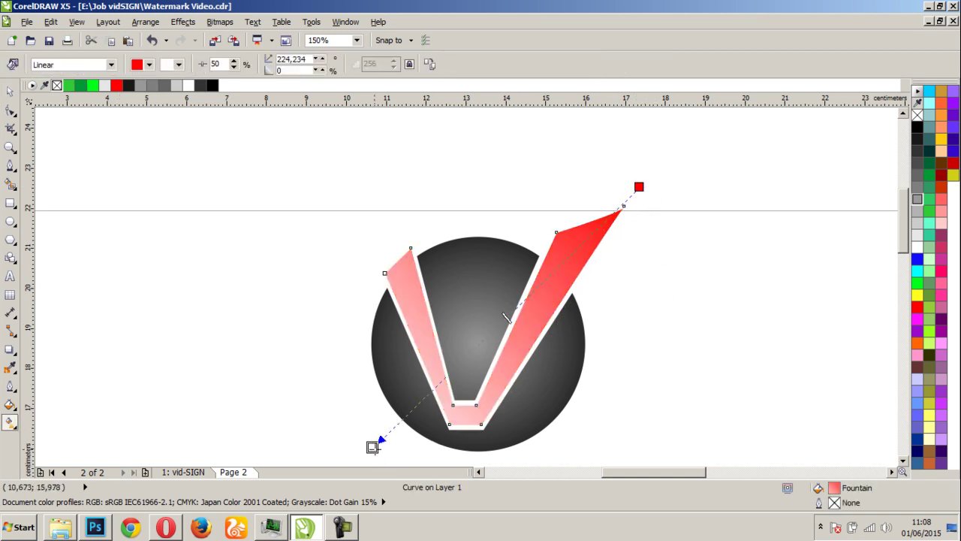
pyautogui.click(916, 129)
pyautogui.moveTo(373, 447); pyautogui.dragTo(353, 480)
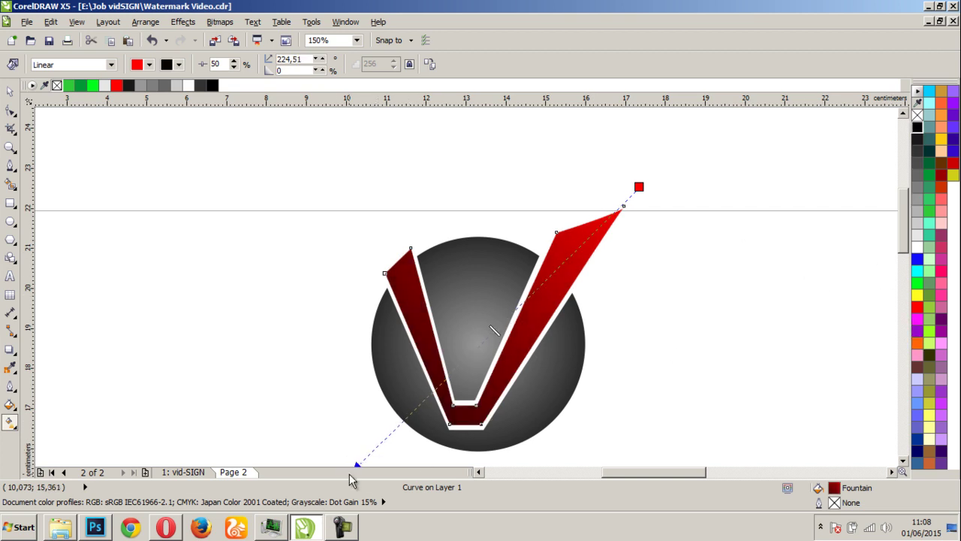
pyautogui.press('F3')
pyautogui.moveTo(407, 380); pyautogui.dragTo(376, 437)
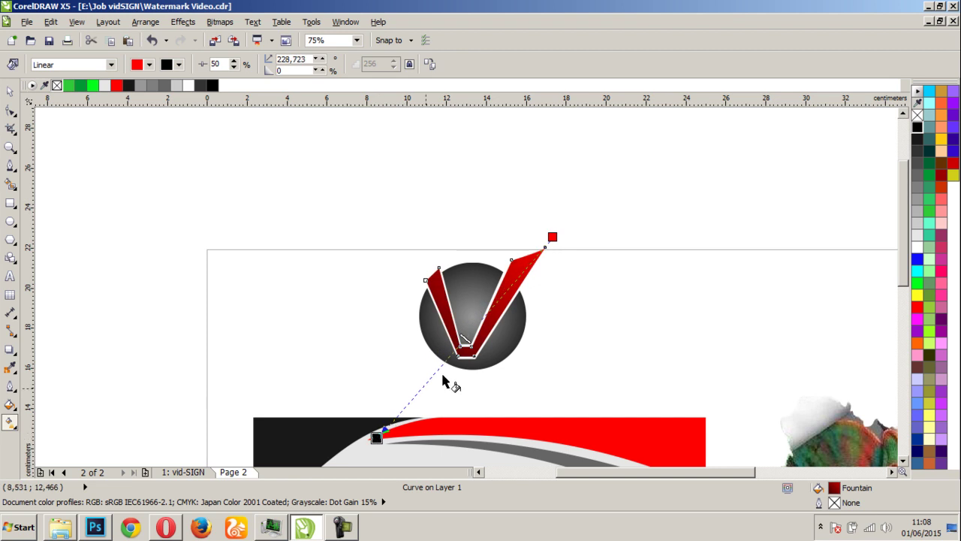
pyautogui.moveTo(553, 236); pyautogui.dragTo(502, 258)
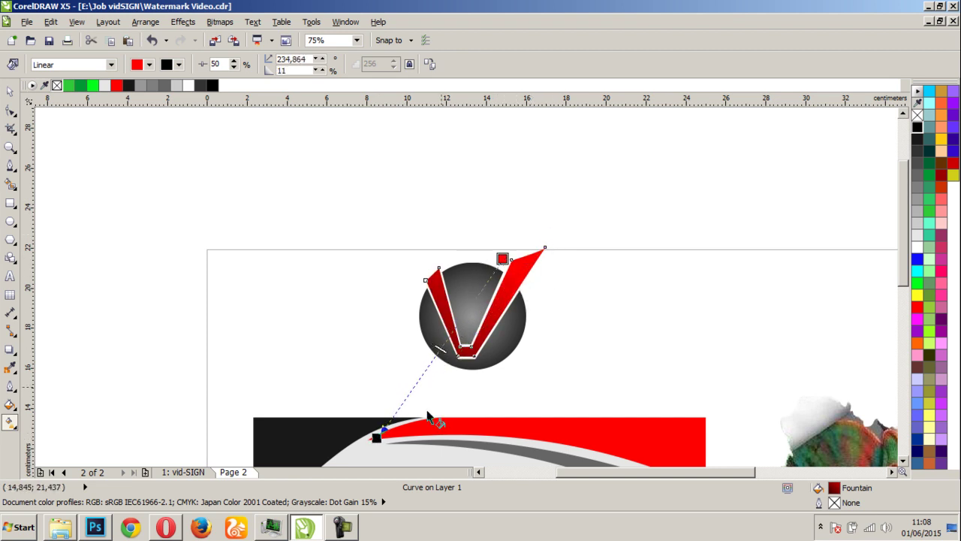
pyautogui.moveTo(376, 437); pyautogui.dragTo(303, 452)
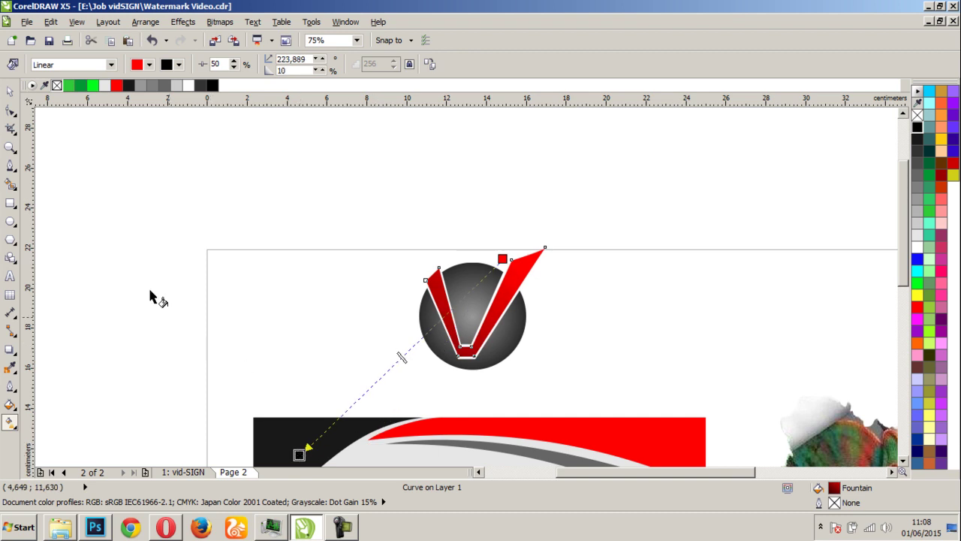
pyautogui.click(9, 90)
# Select the whole V logo and move it onto the card's lower left, below the black swoosh
pyautogui.click(321, 271)
pyautogui.scroll(-5, 477, 283)
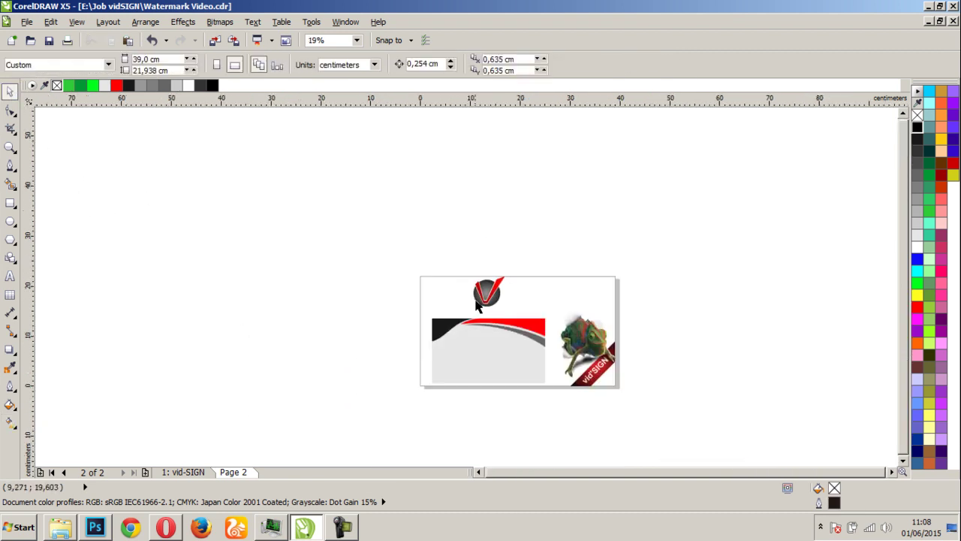
pyautogui.scroll(5, 466, 291)
pyautogui.moveTo(608, 312); pyautogui.dragTo(607, 323)
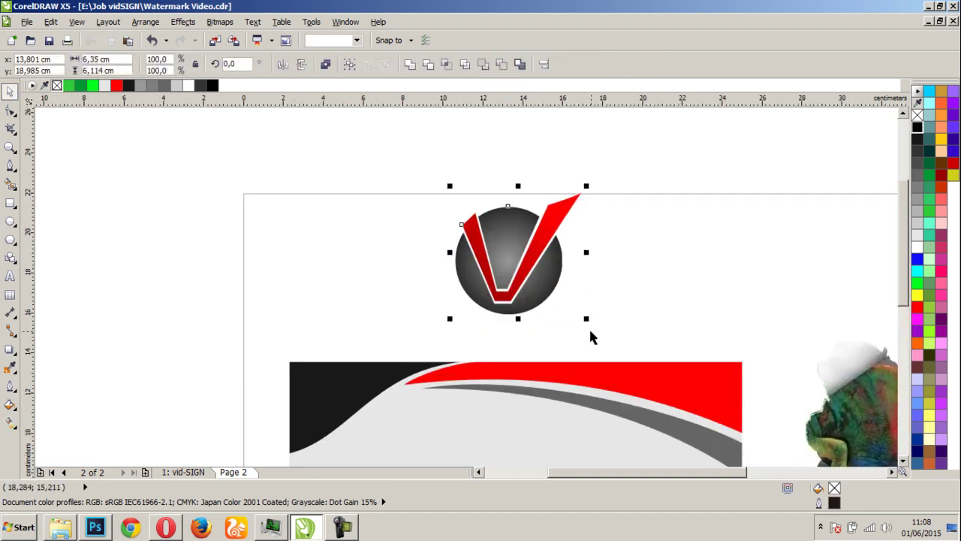
pyautogui.scroll(-3, 468, 264)
pyautogui.scroll(3, 444, 315)
pyautogui.moveTo(500, 154); pyautogui.dragTo(374, 368)
# Shrink the logo to about 3.94 cm and nudge it slightly up and right
pyautogui.moveTo(454, 290); pyautogui.dragTo(404, 336)
pyautogui.scroll(-3, 468, 285)
pyautogui.scroll(3, 455, 295)
pyautogui.moveTo(456, 295); pyautogui.dragTo(468, 268)
pyautogui.click(293, 324)
pyautogui.scroll(2, 485, 259)
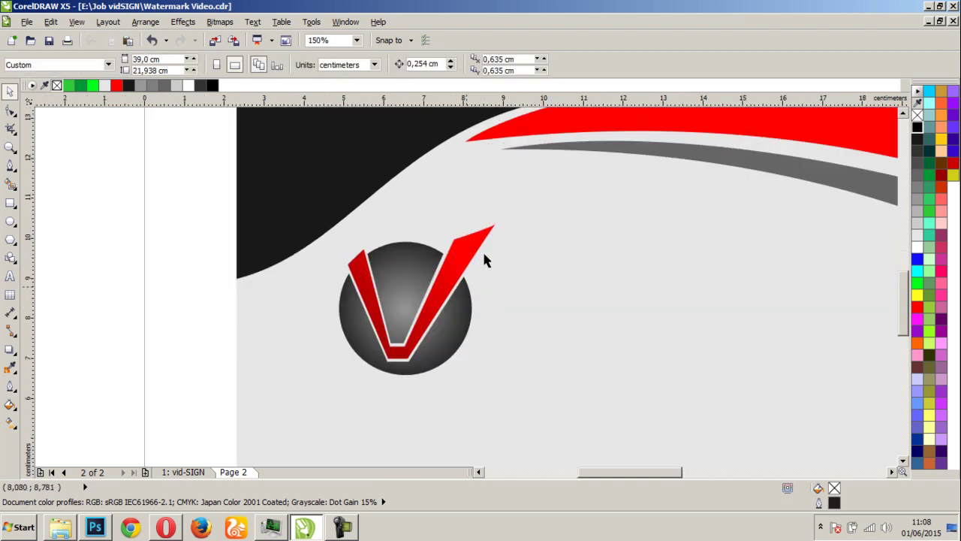
pyautogui.scroll(-4, 485, 257)
pyautogui.scroll(2, 456, 298)
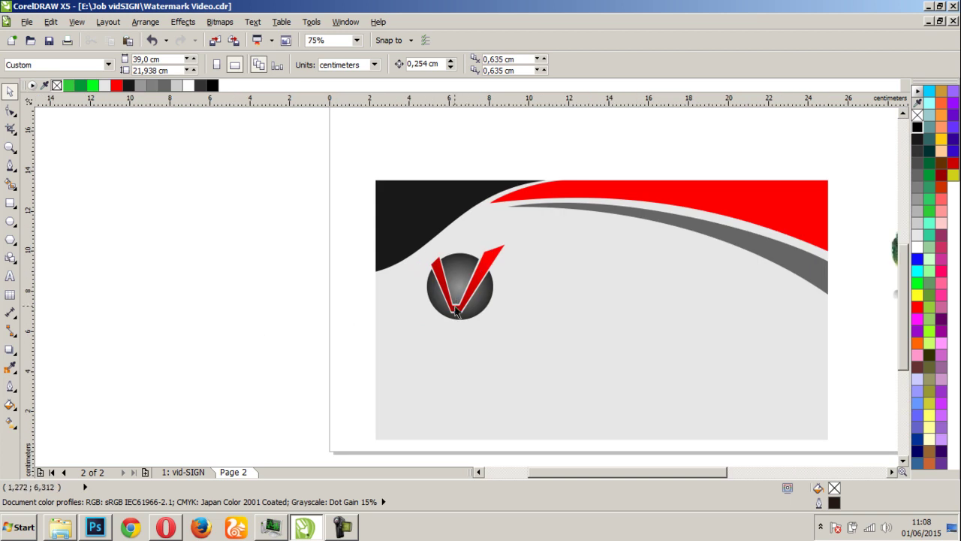
pyautogui.scroll(2, 454, 308)
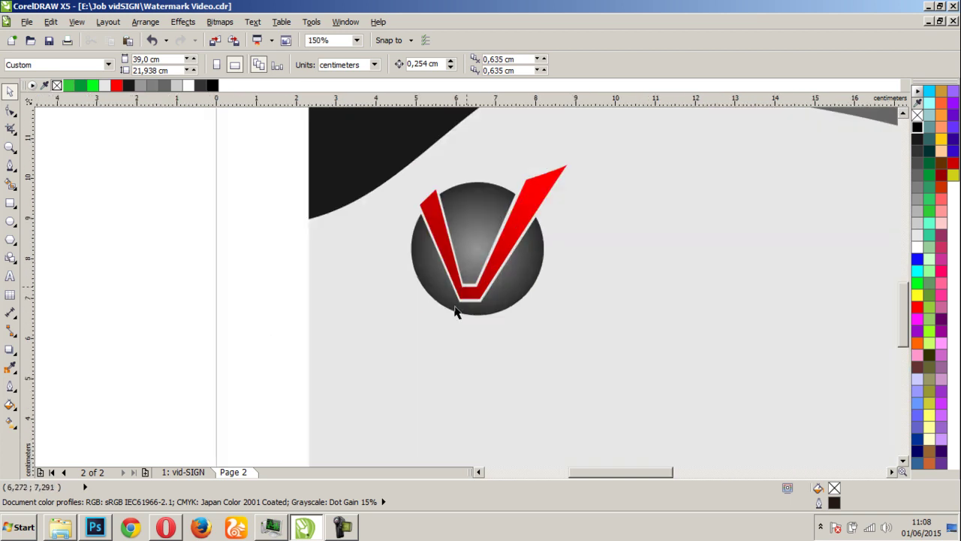
# Create a text line reading vid'SIGN set in Impact
pyautogui.click(11, 277)
pyautogui.click(119, 294)
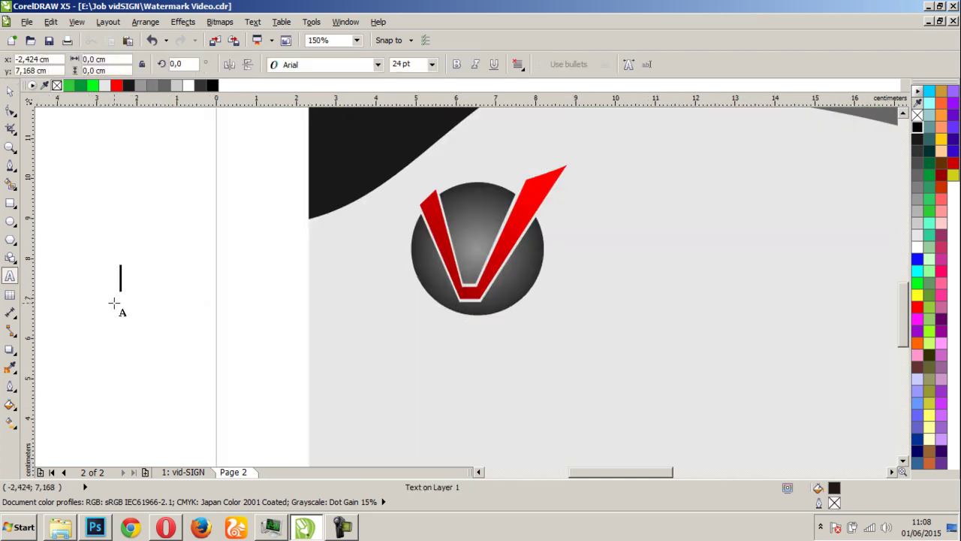
pyautogui.write('vid')
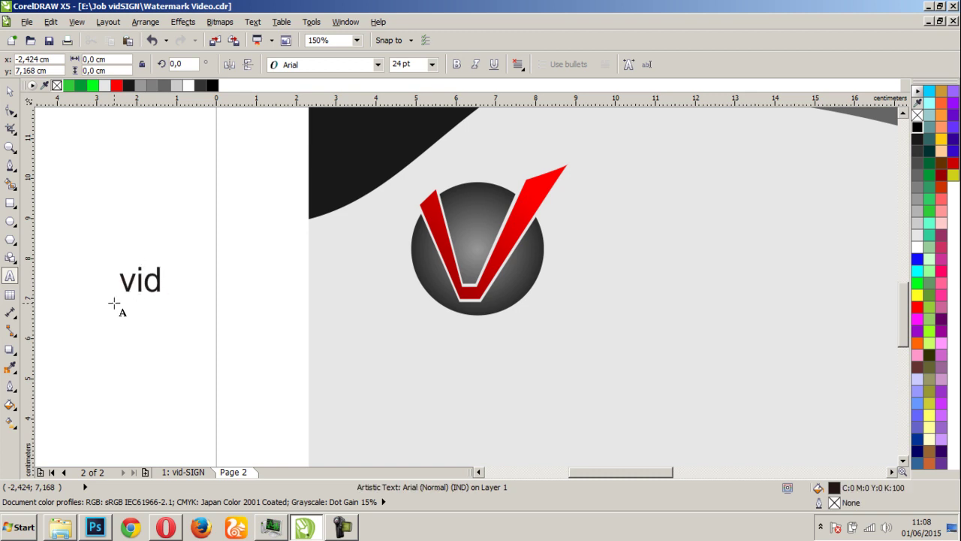
pyautogui.write("'SI")
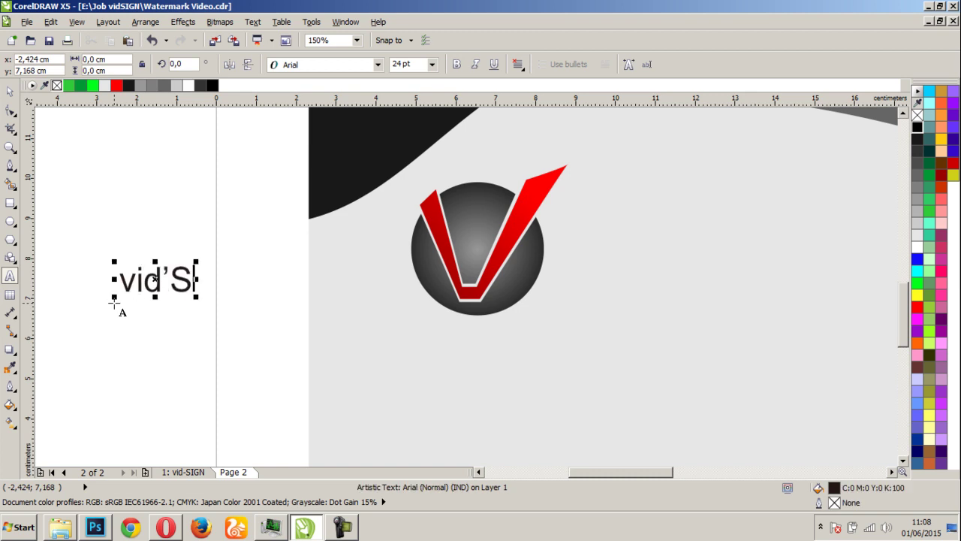
pyautogui.write('GN')
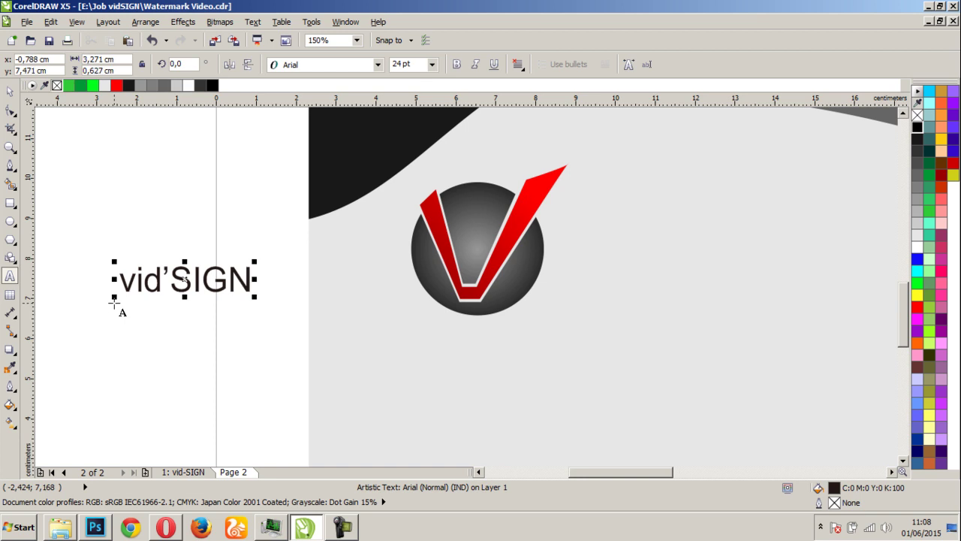
pyautogui.click(10, 91)
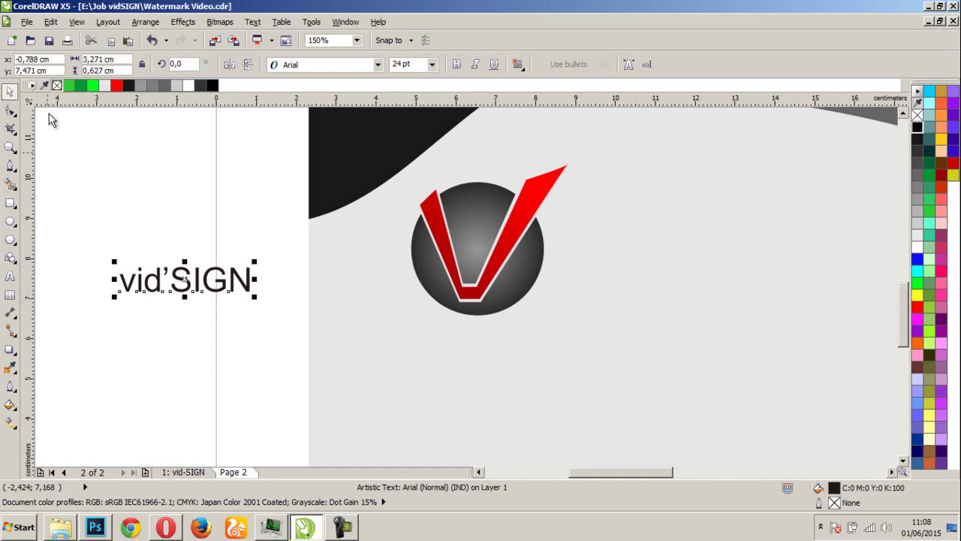
pyautogui.click(377, 63)
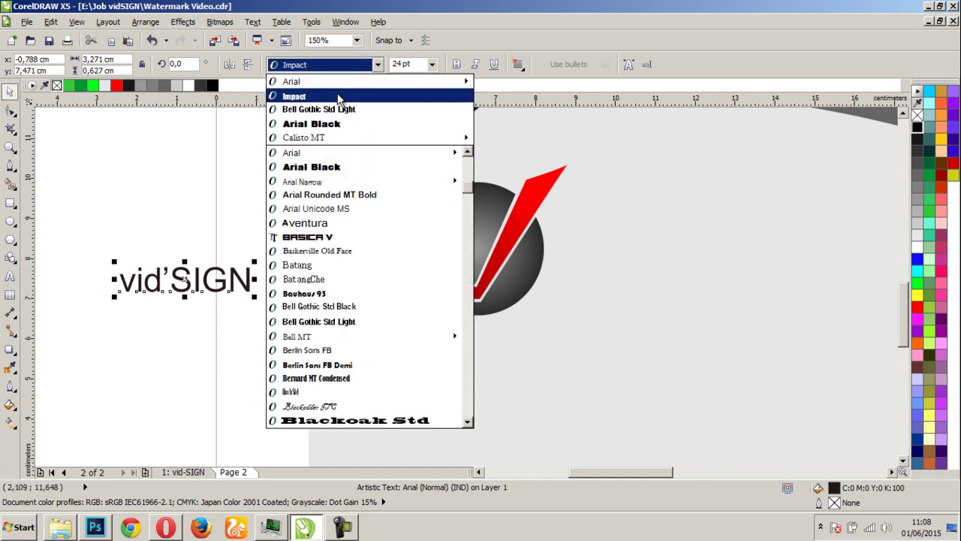
pyautogui.click(337, 96)
# Place the wordmark beside the V logo, fill it black, and colour the letters vid' red
pyautogui.click(246, 306)
pyautogui.moveTo(219, 279); pyautogui.dragTo(772, 301)
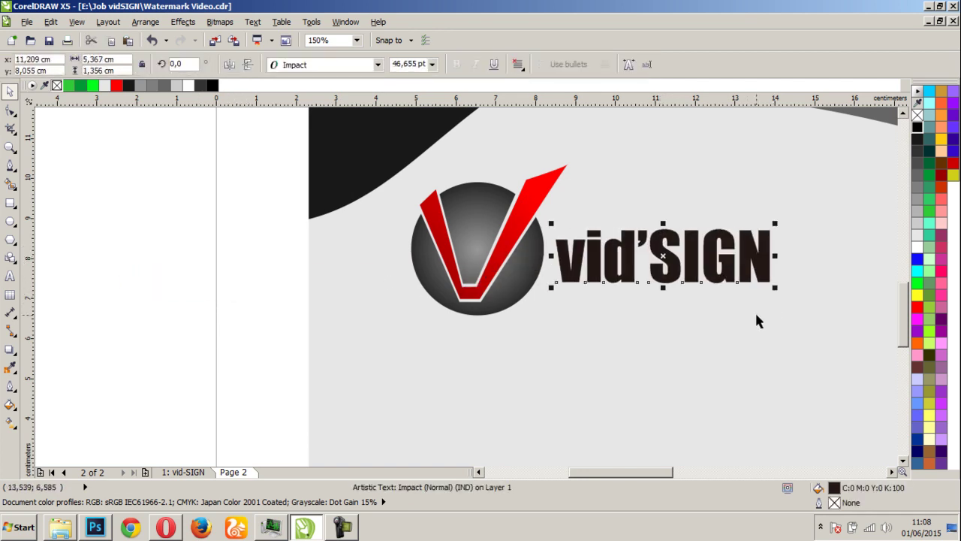
pyautogui.click(918, 127)
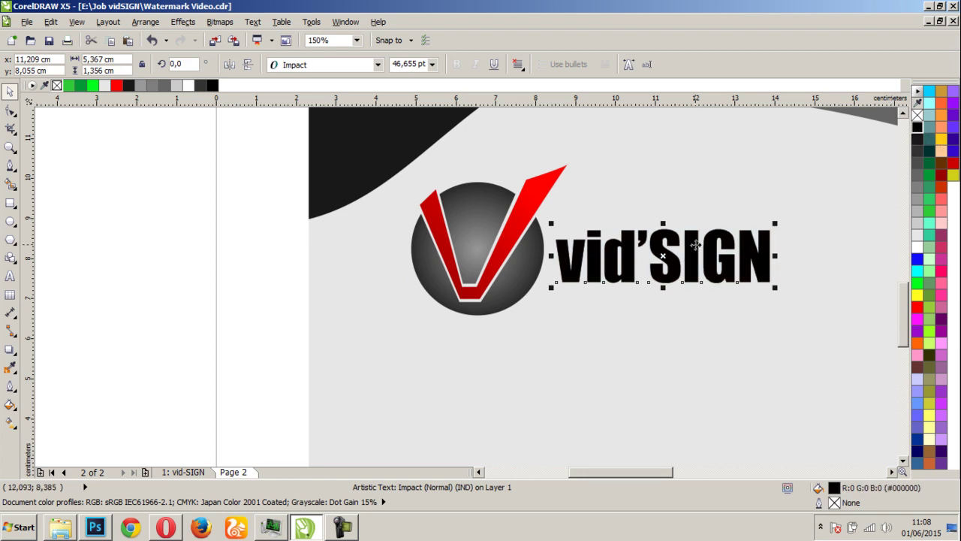
pyautogui.doubleClick(680, 257)
pyautogui.moveTo(651, 257); pyautogui.dragTo(555, 264)
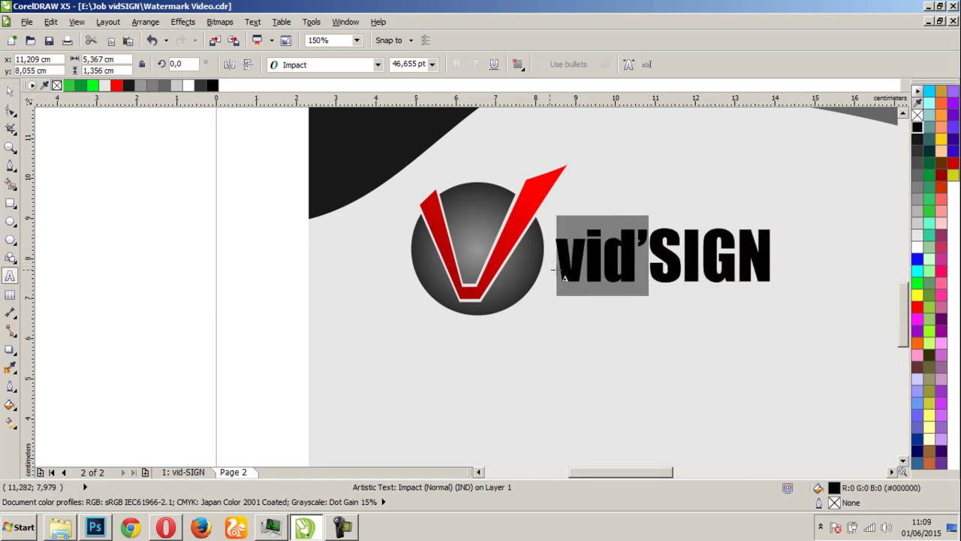
pyautogui.click(918, 307)
pyautogui.click(14, 112)
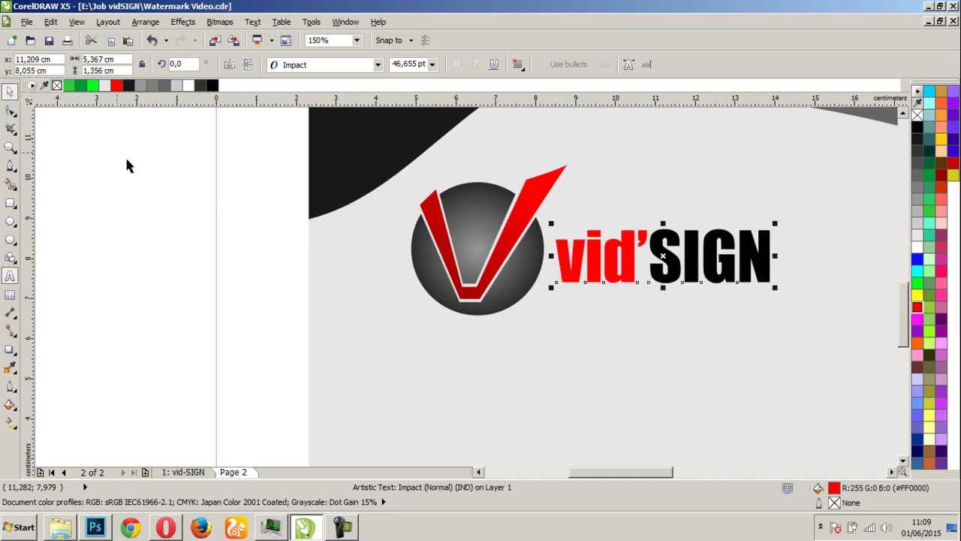
pyautogui.click(70, 133)
pyautogui.scroll(-2, 472, 296)
pyautogui.scroll(2, 542, 297)
pyautogui.click(472, 288)
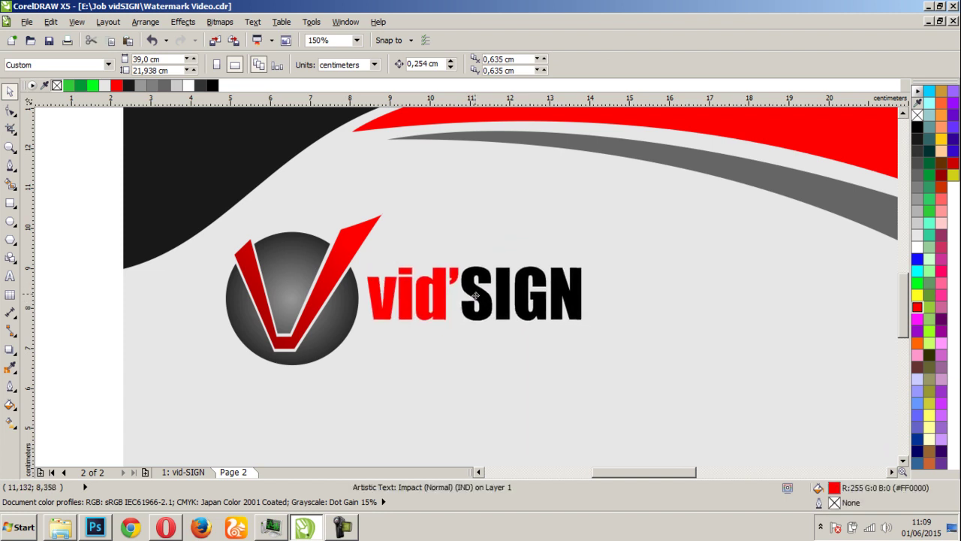
pyautogui.click(67, 281)
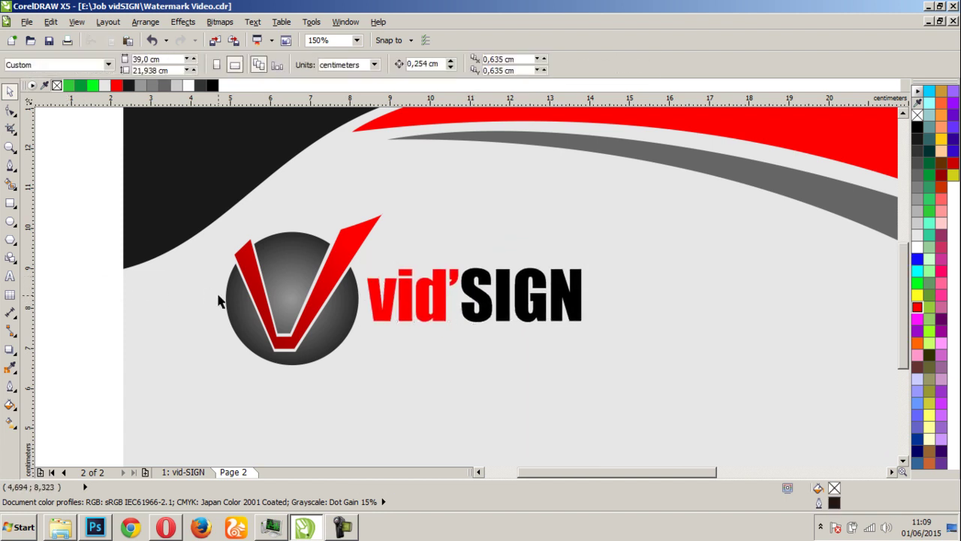
# Type the cardholder's full name as a new text line in Bell Gothic Std Light
pyautogui.scroll(-2, 517, 301)
pyautogui.scroll(1, 526, 302)
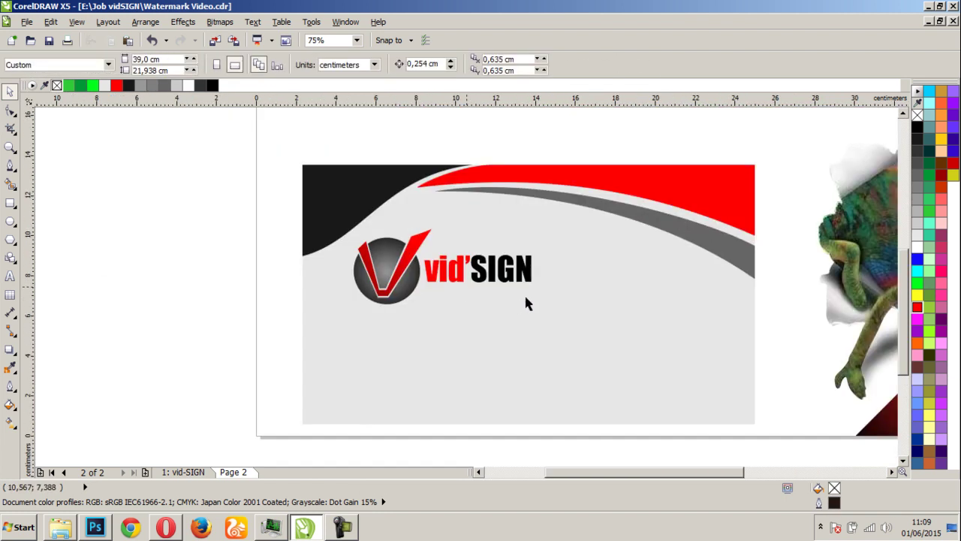
pyautogui.click(10, 276)
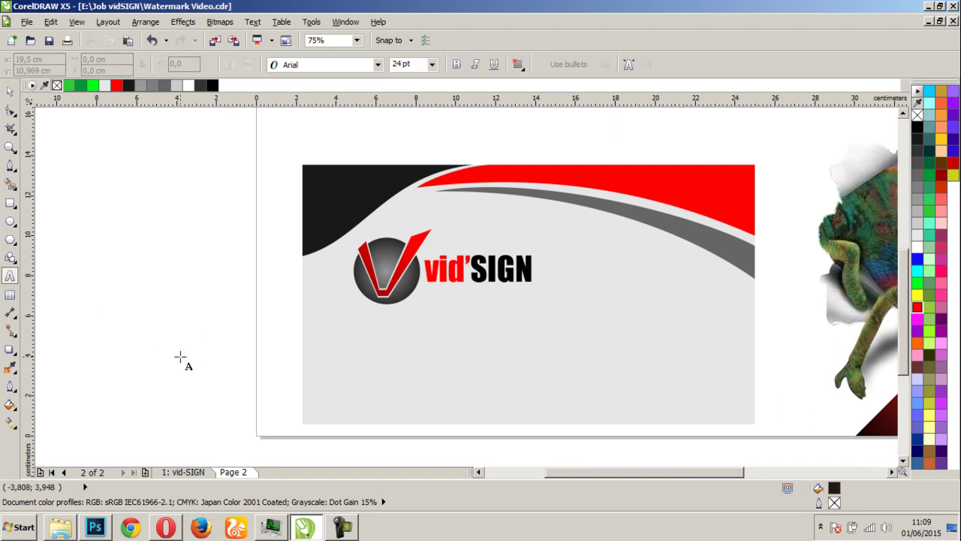
pyautogui.click(180, 357)
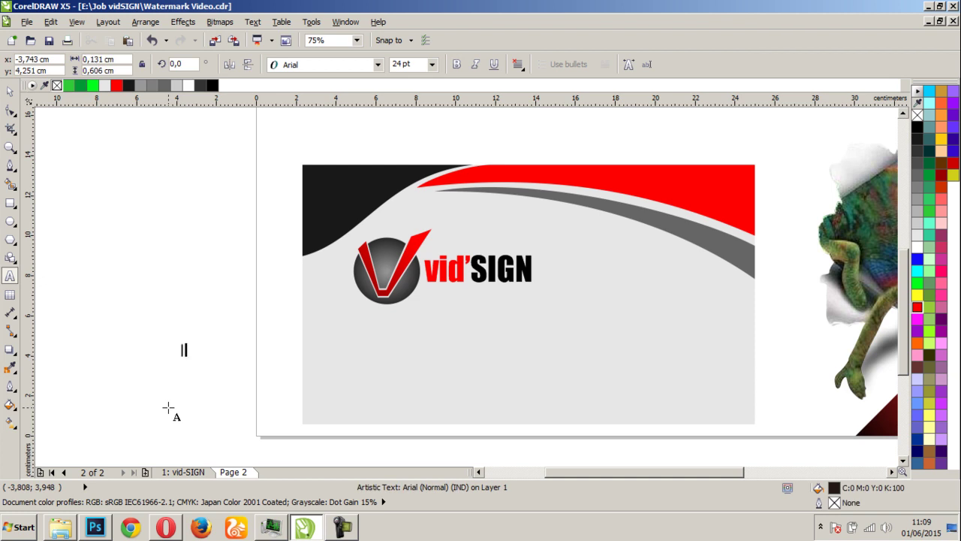
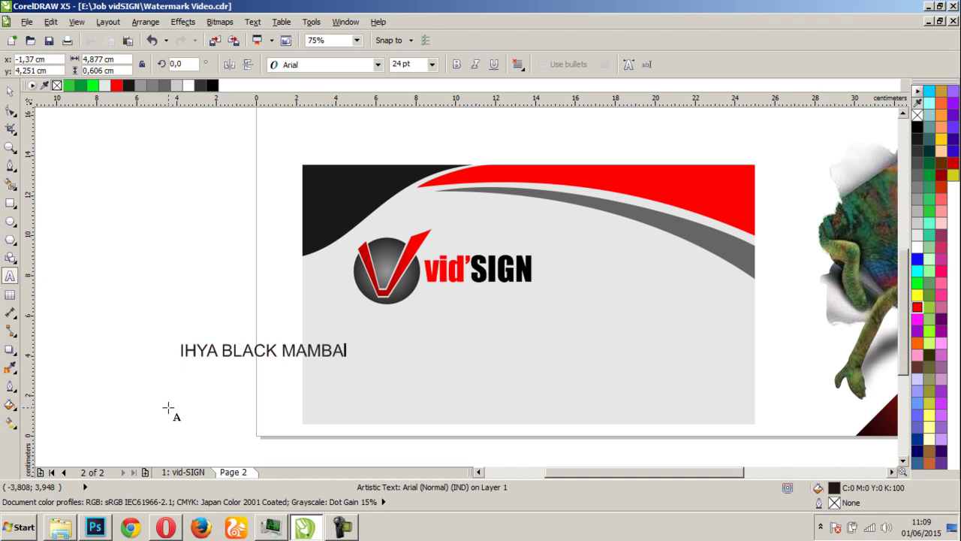
pyautogui.click(10, 90)
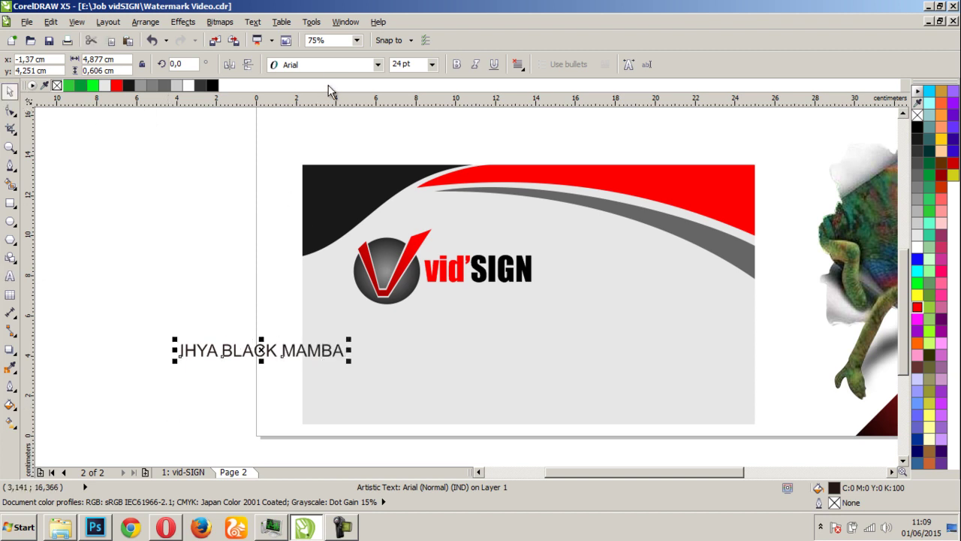
pyautogui.click(331, 67)
pyautogui.click(316, 110)
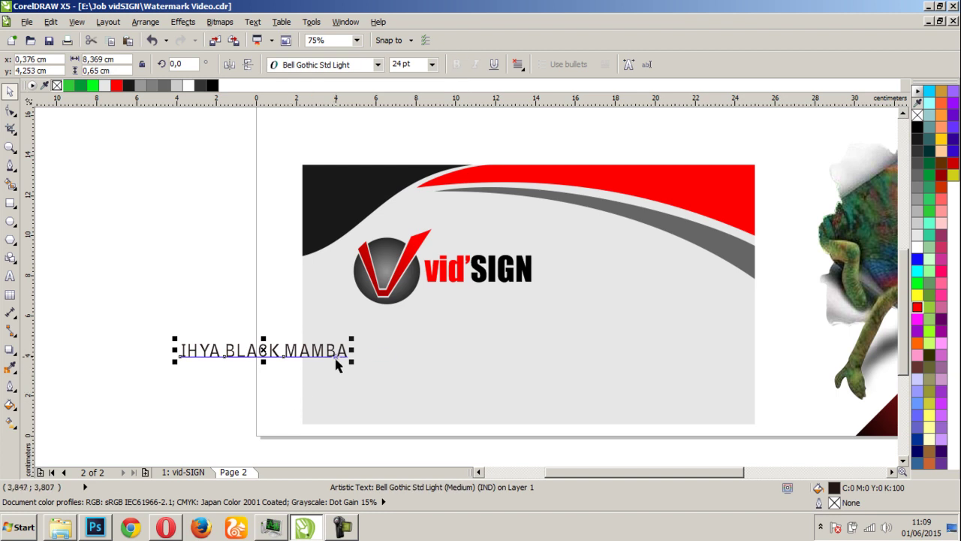
# Move the name under the logo, shrink it to about 19 pt, and fill it black
pyautogui.moveTo(337, 352); pyautogui.dragTo(481, 340)
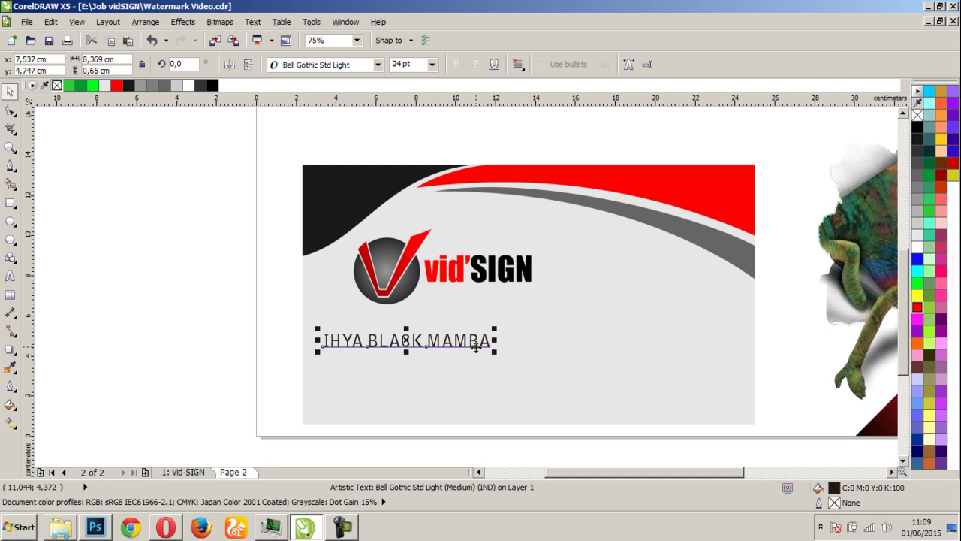
pyautogui.moveTo(495, 351); pyautogui.dragTo(489, 349)
pyautogui.scroll(2, 430, 353)
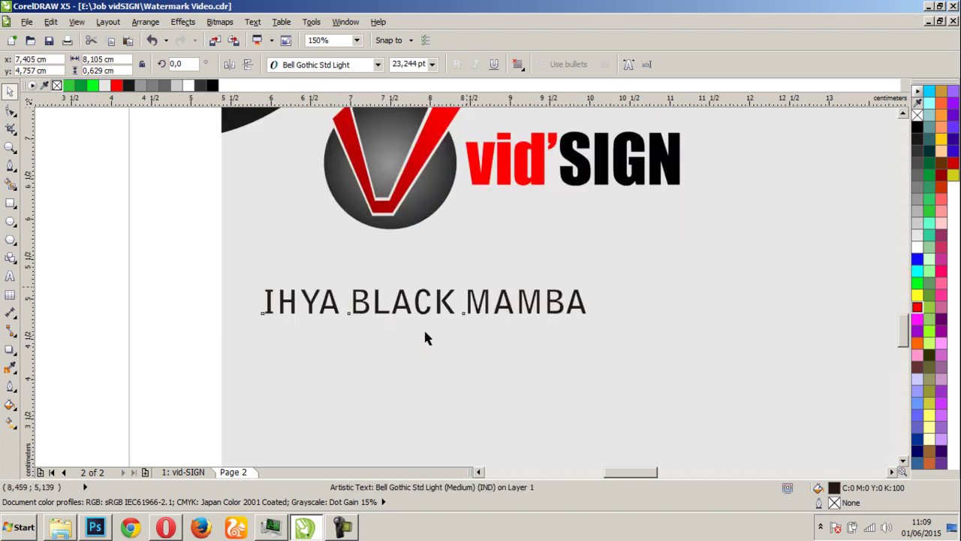
pyautogui.moveTo(711, 351); pyautogui.dragTo(595, 344)
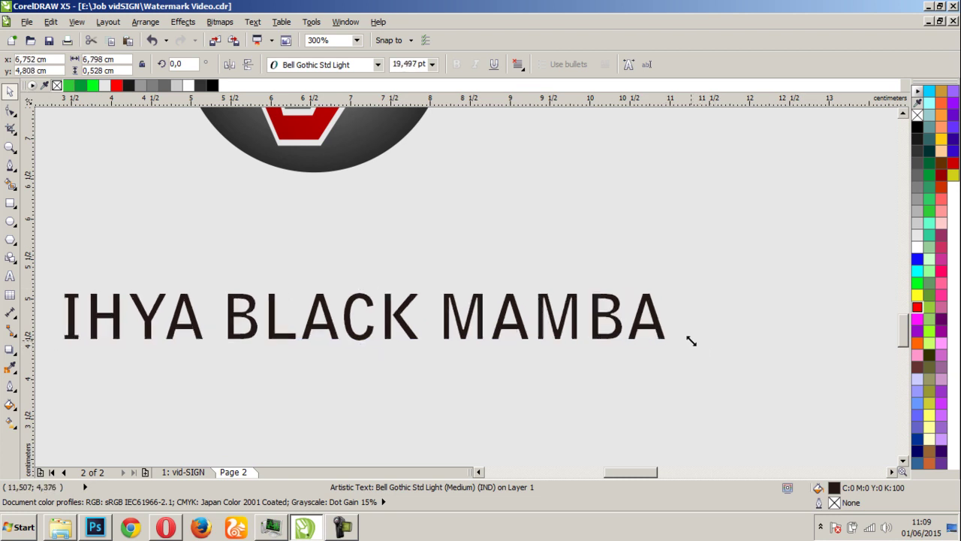
pyautogui.scroll(-1, 465, 292)
pyautogui.scroll(-1, 464, 293)
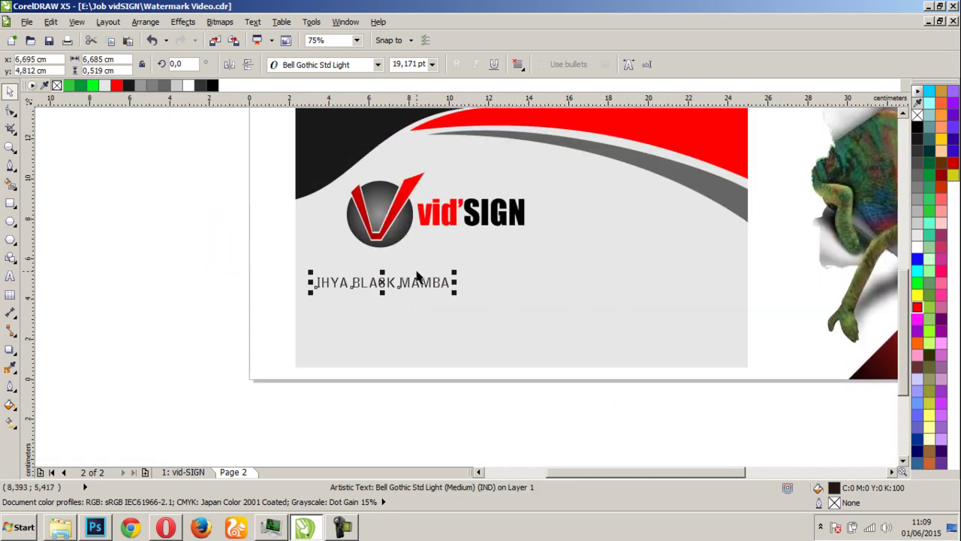
pyautogui.scroll(1, 391, 233)
pyautogui.click(915, 126)
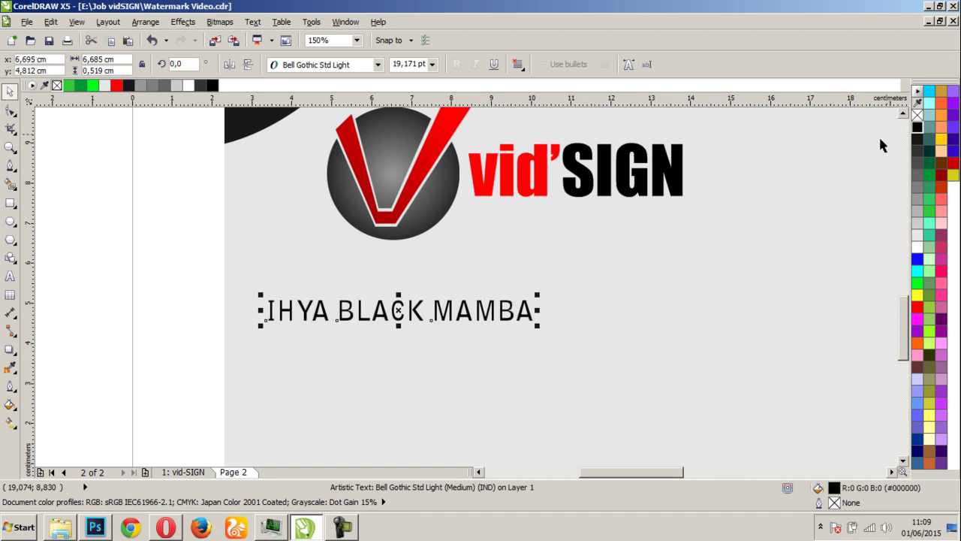
pyautogui.click(159, 333)
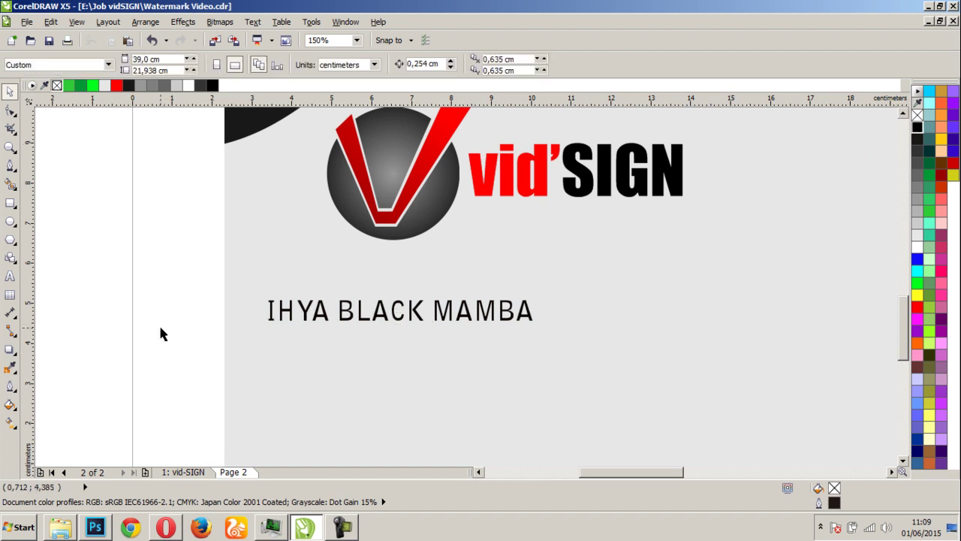
# Add a DIRECTUR text line set in Bell Gothic Std Light
pyautogui.click(9, 276)
pyautogui.click(86, 338)
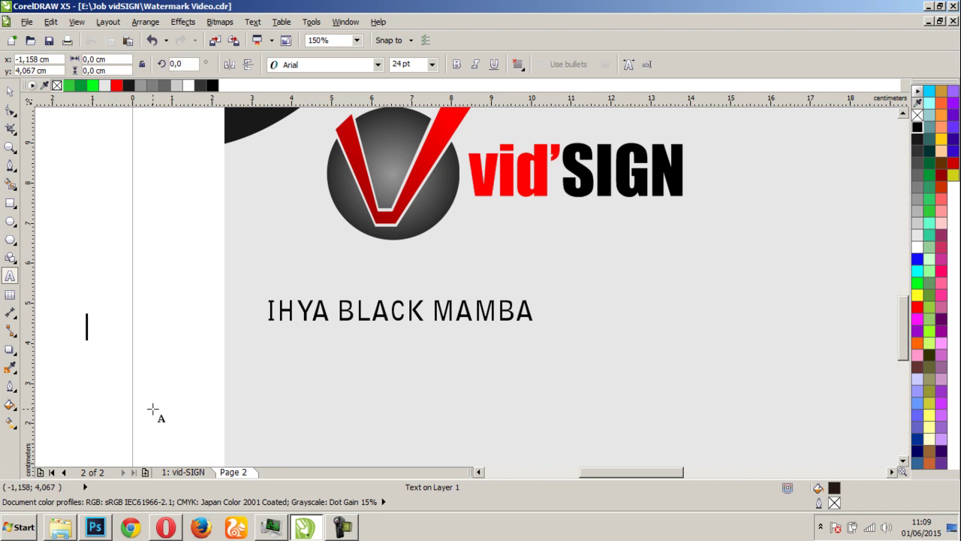
pyautogui.write('d')
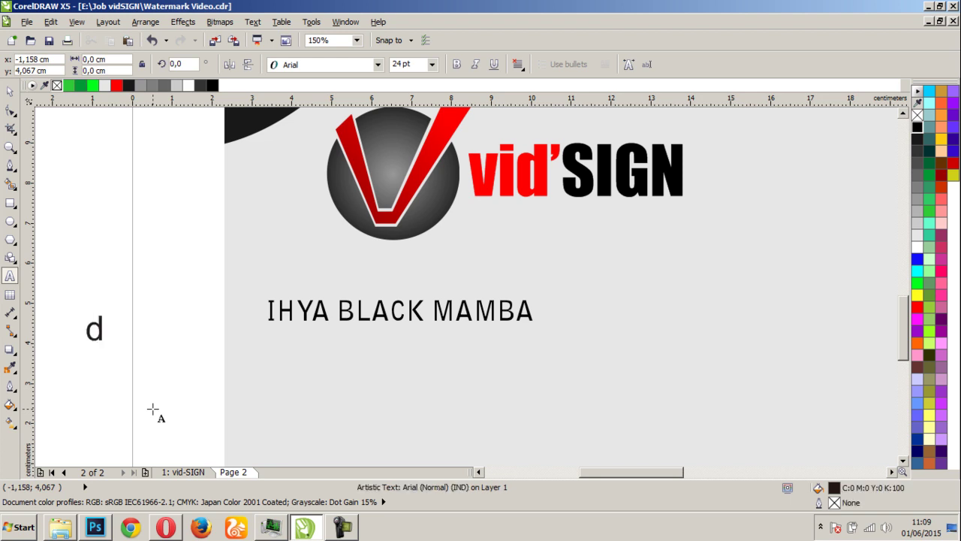
pyautogui.press('BackSpace')
pyautogui.write('DI')
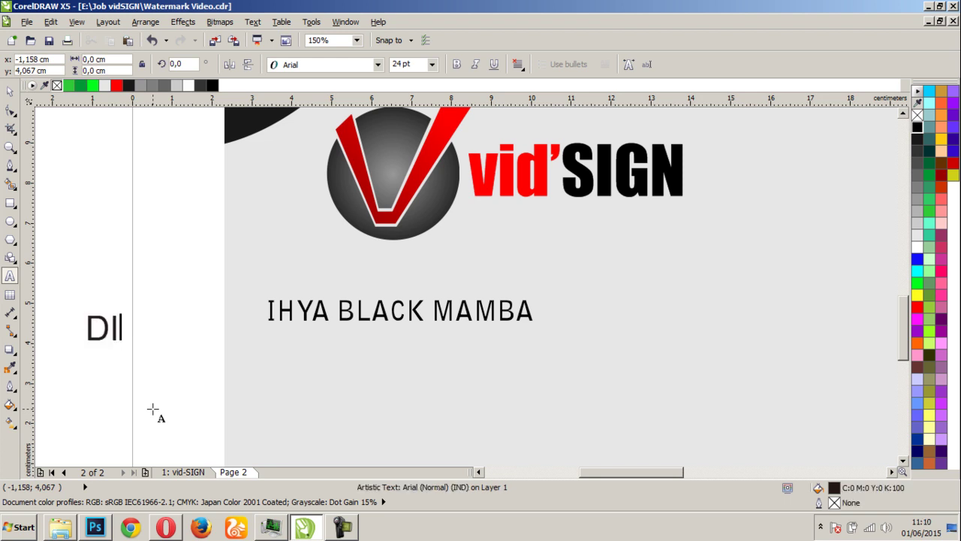
pyautogui.write('RECTUR')
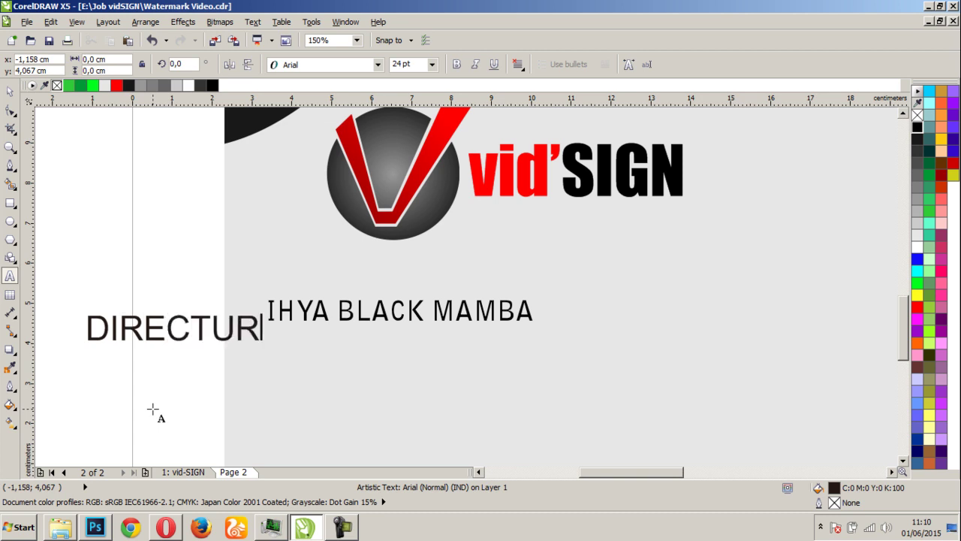
pyautogui.click(9, 91)
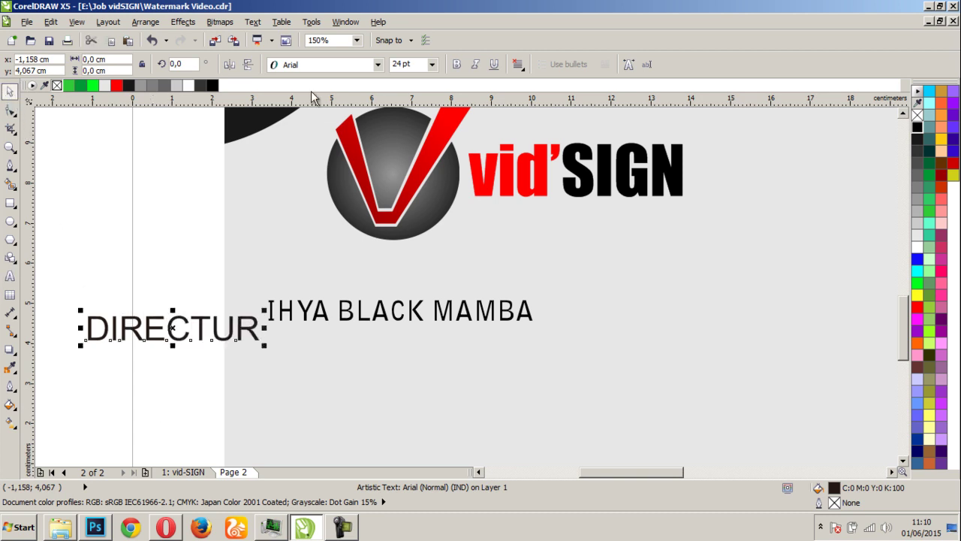
pyautogui.click(327, 66)
pyautogui.click(318, 95)
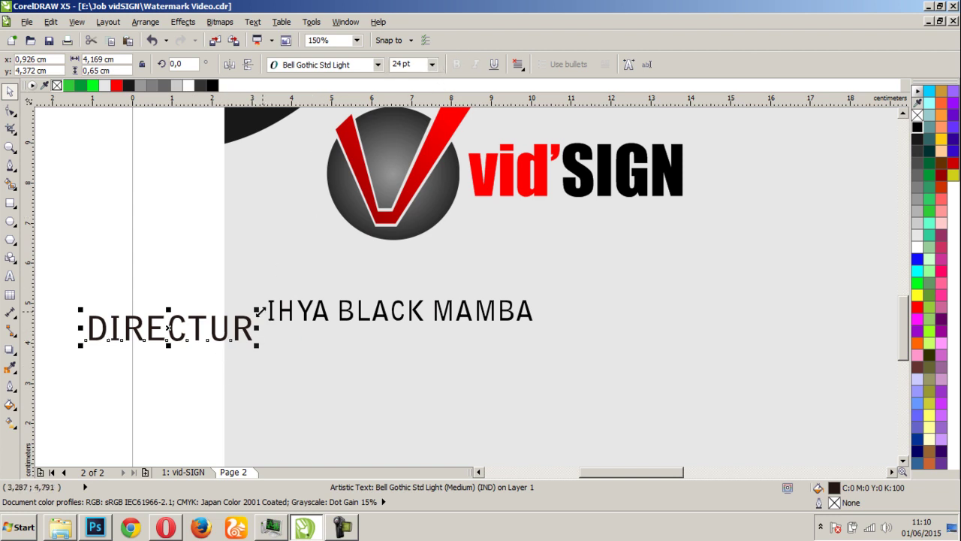
# Scale DIRECTUR to about 17 pt under the name and colour it dark grey
pyautogui.moveTo(257, 308); pyautogui.dragTo(387, 346)
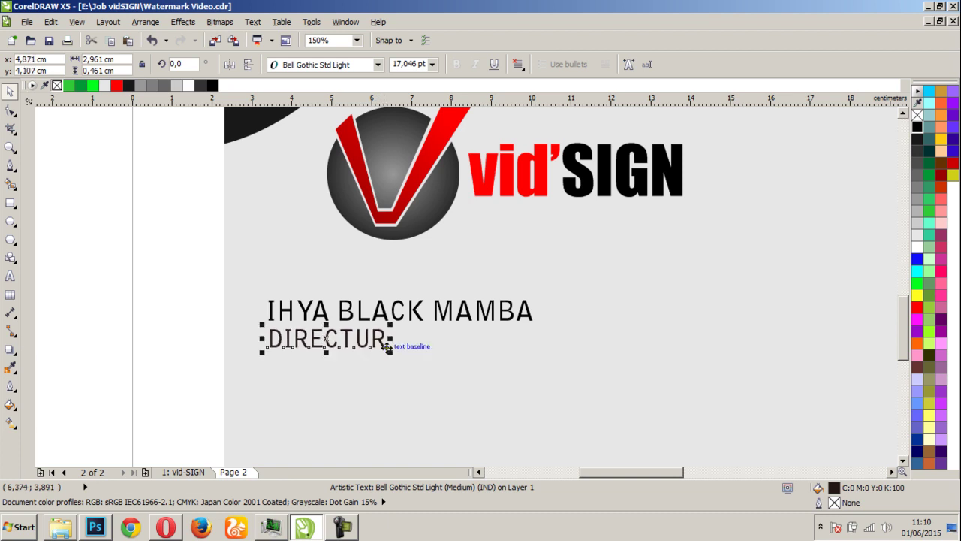
pyautogui.click(914, 150)
pyautogui.click(205, 339)
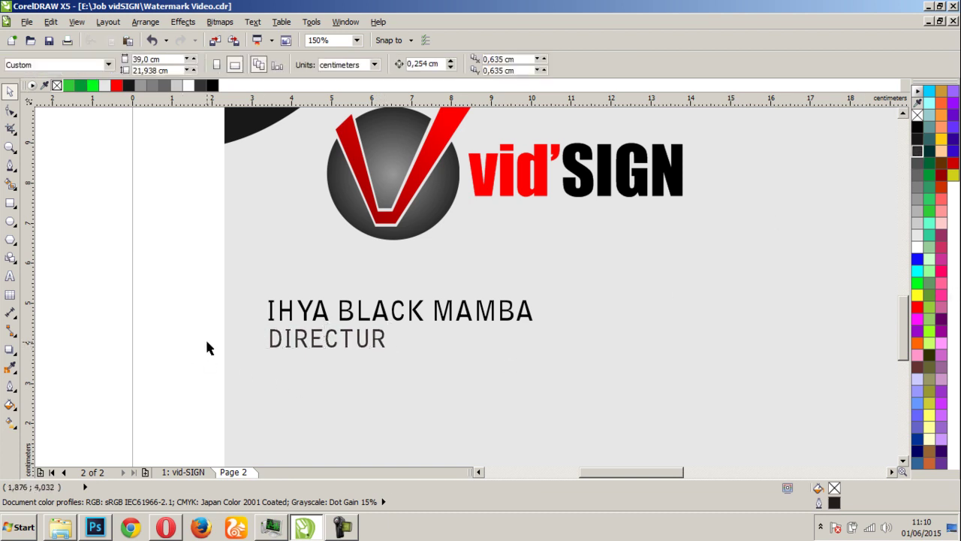
# Shift DIRECTUR right so it lines up with the name
pyautogui.click(281, 340)
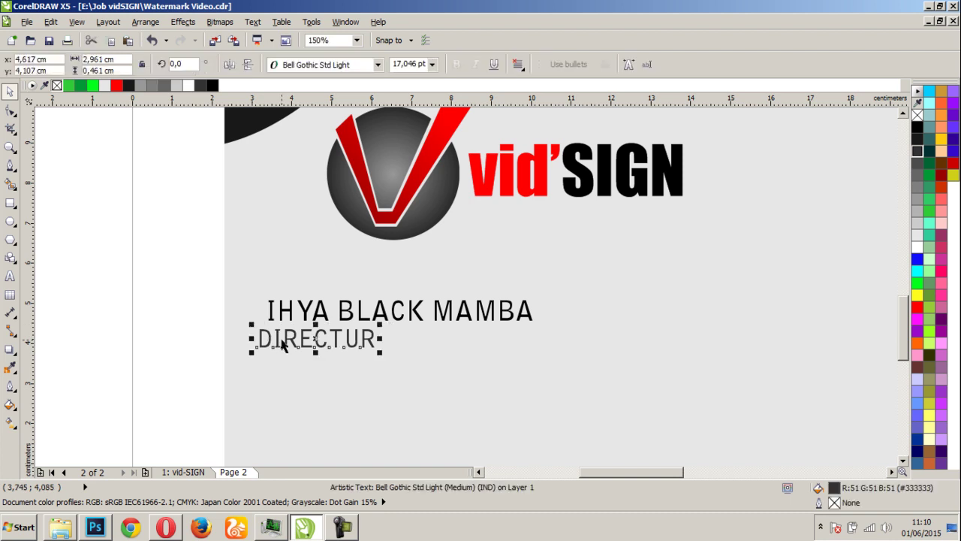
pyautogui.scroll(4, 281, 342)
pyautogui.moveTo(453, 284); pyautogui.dragTo(492, 278)
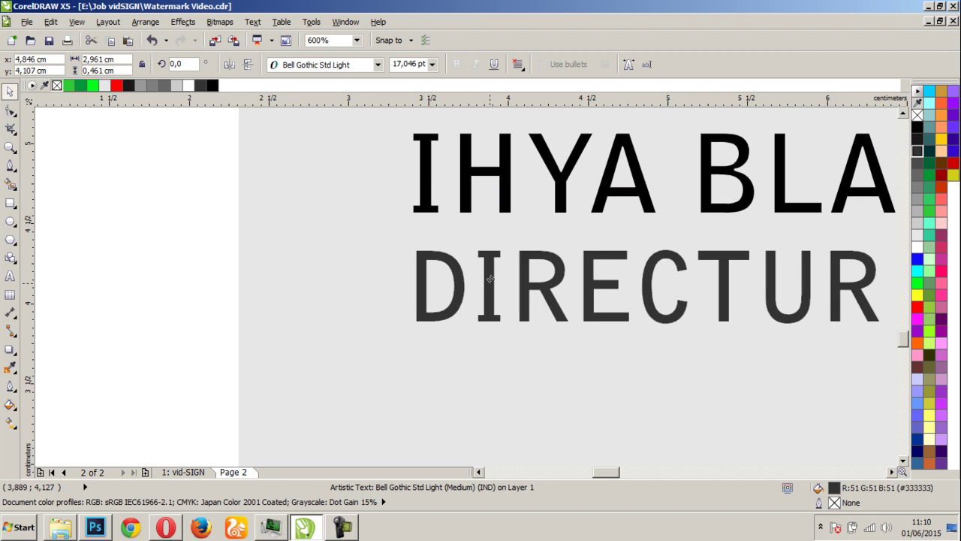
pyautogui.click(298, 273)
pyautogui.scroll(-6, 472, 293)
pyautogui.scroll(-6, 524, 283)
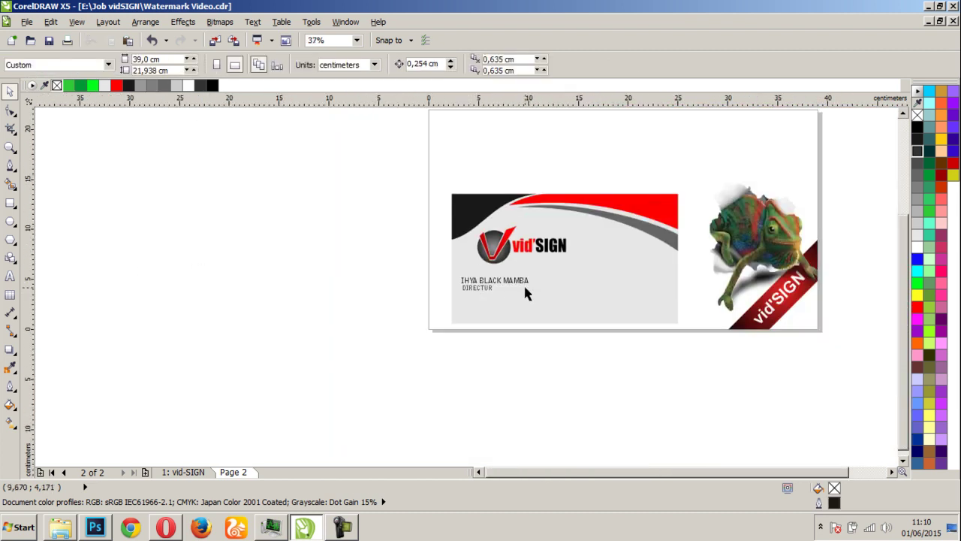
pyautogui.scroll(2, 524, 283)
pyautogui.scroll(-2, 502, 281)
pyautogui.scroll(3, 501, 281)
pyautogui.scroll(-3, 502, 281)
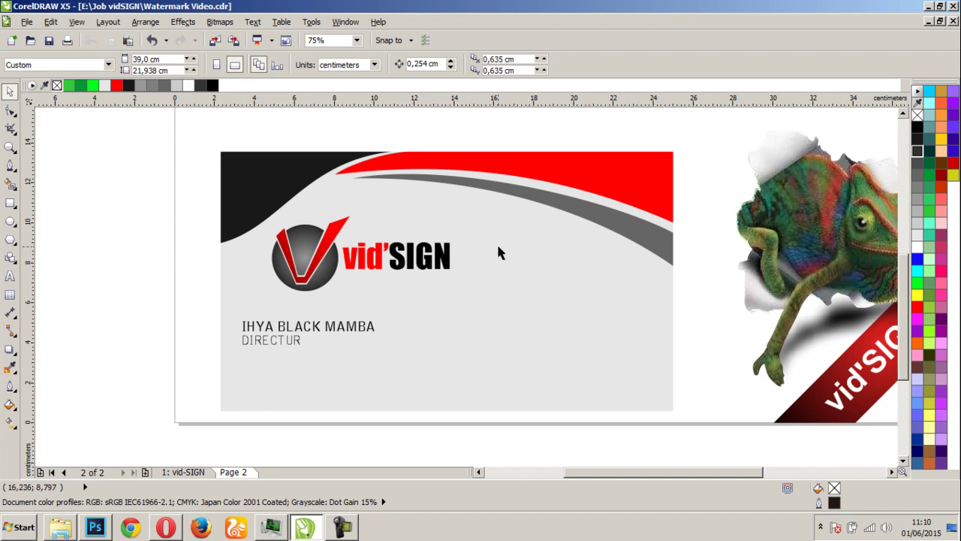
pyautogui.click(10, 276)
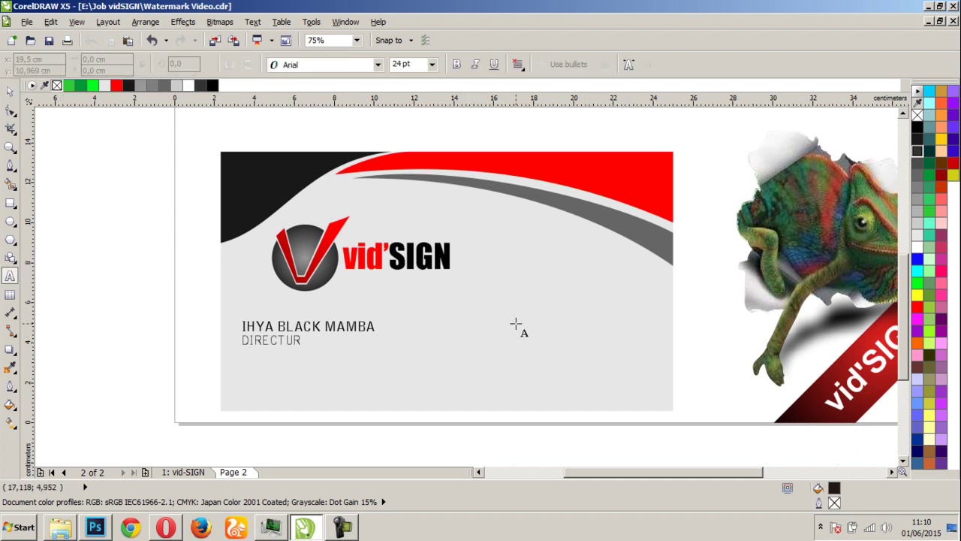
# Type the first address line in Arial 24 pt on the card's right side, level with the name
pyautogui.scroll(2, 516, 325)
pyautogui.scroll(-2, 516, 325)
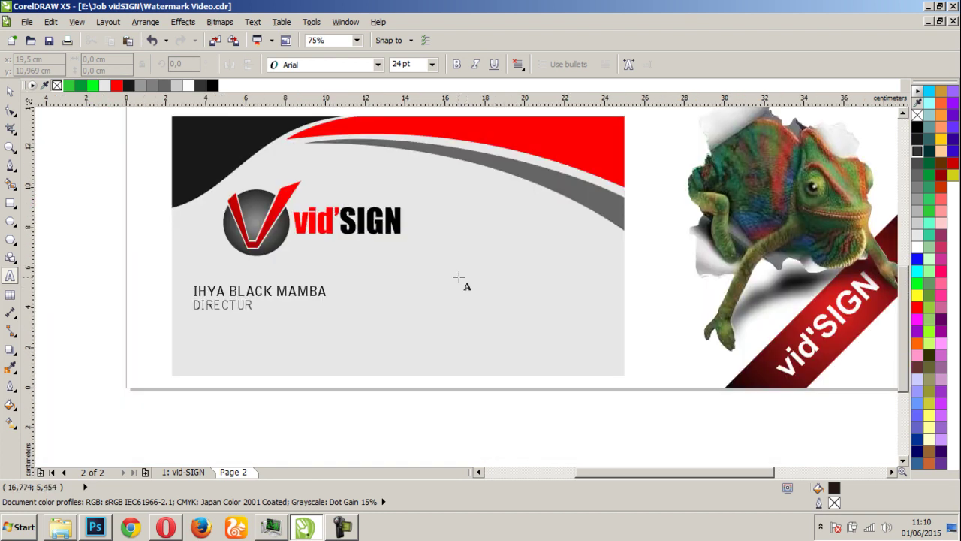
pyautogui.scroll(2, 460, 278)
pyautogui.click(446, 281)
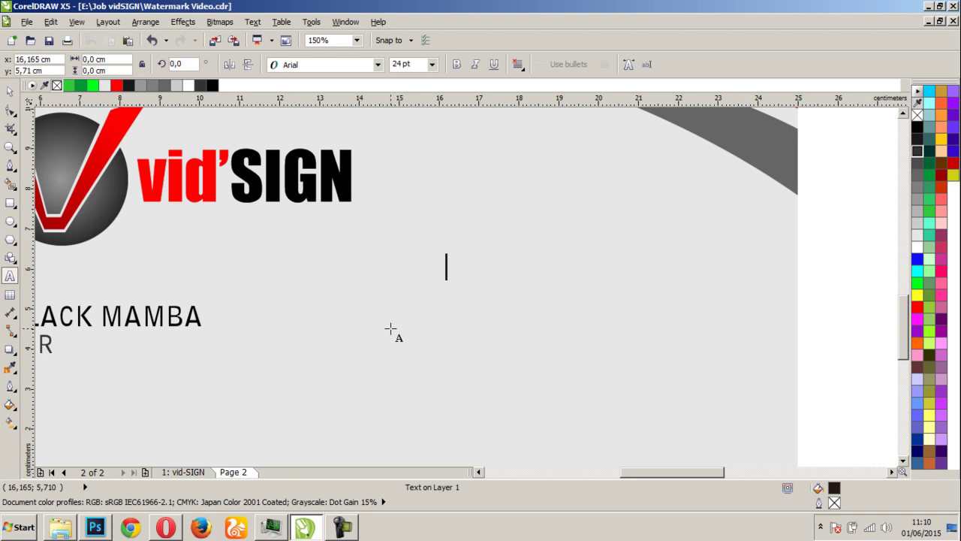
pyautogui.write('v')
pyautogui.press('BackSpace')
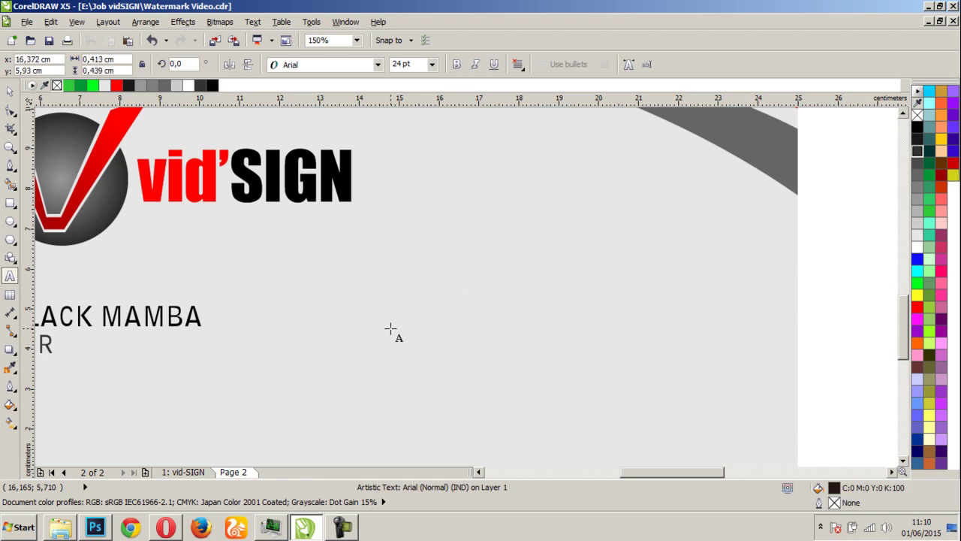
pyautogui.write('v')
pyautogui.press('BackSpace')
pyautogui.write('VILLA')
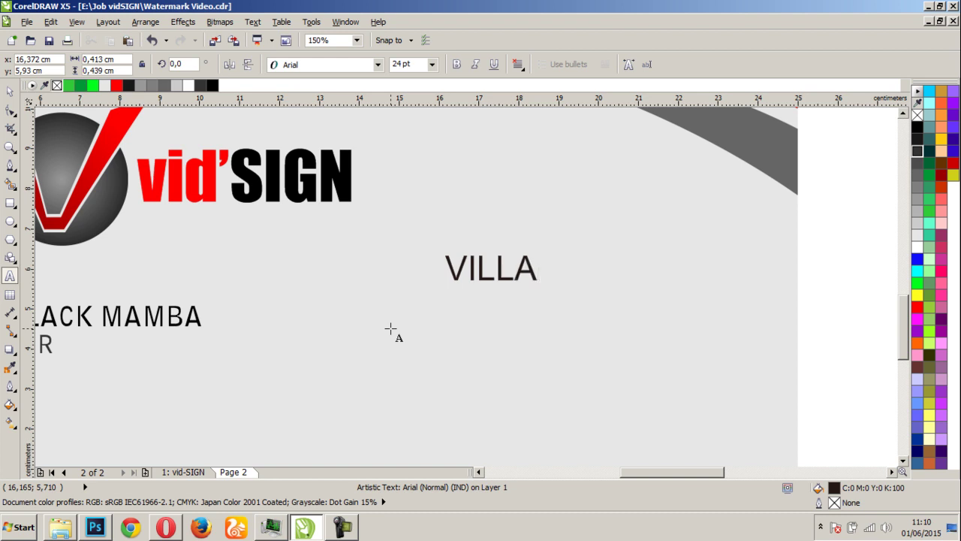
pyautogui.write(' KEMA')
pyautogui.press('BackSpace')
pyautogui.write('BANG ASRI')
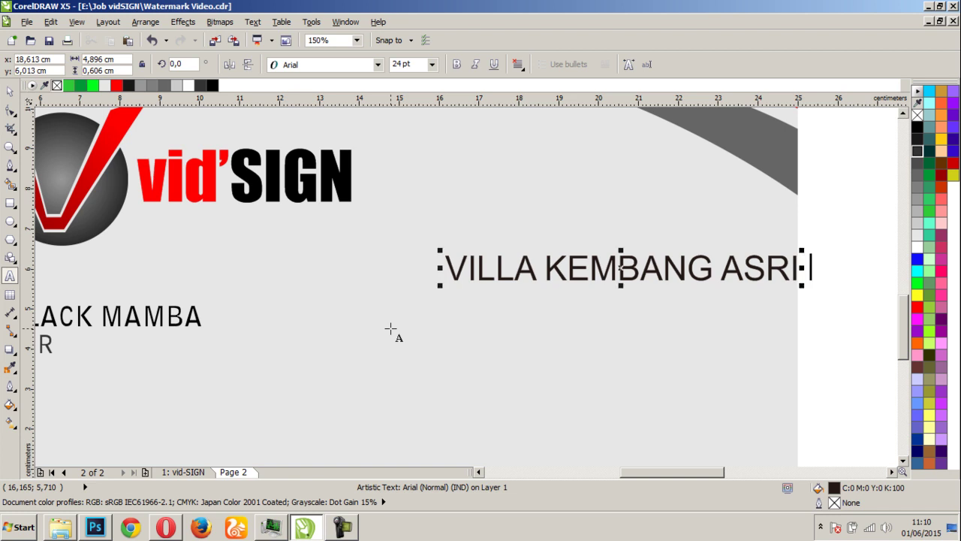
pyautogui.write('I')
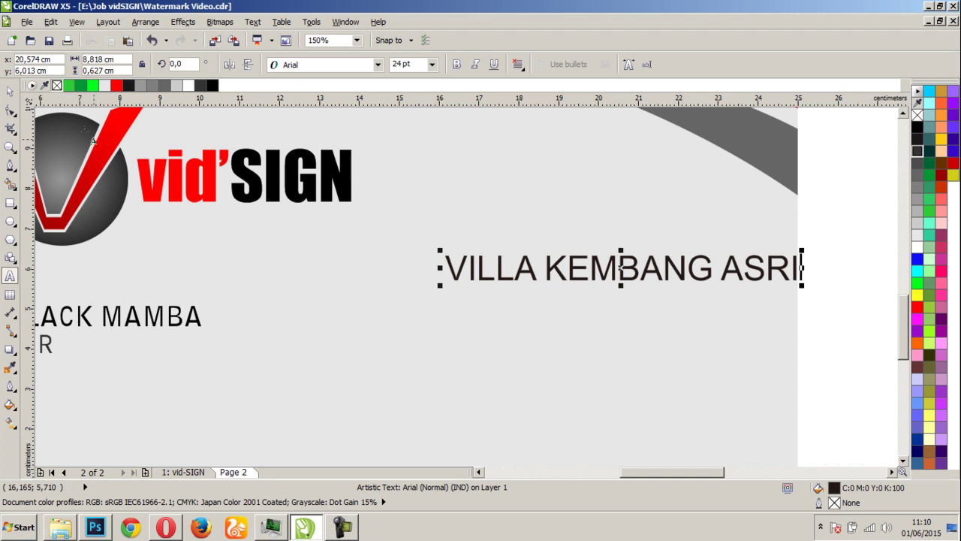
pyautogui.hotkey('ctrl', 'space')
pyautogui.scroll(-1, 468, 291)
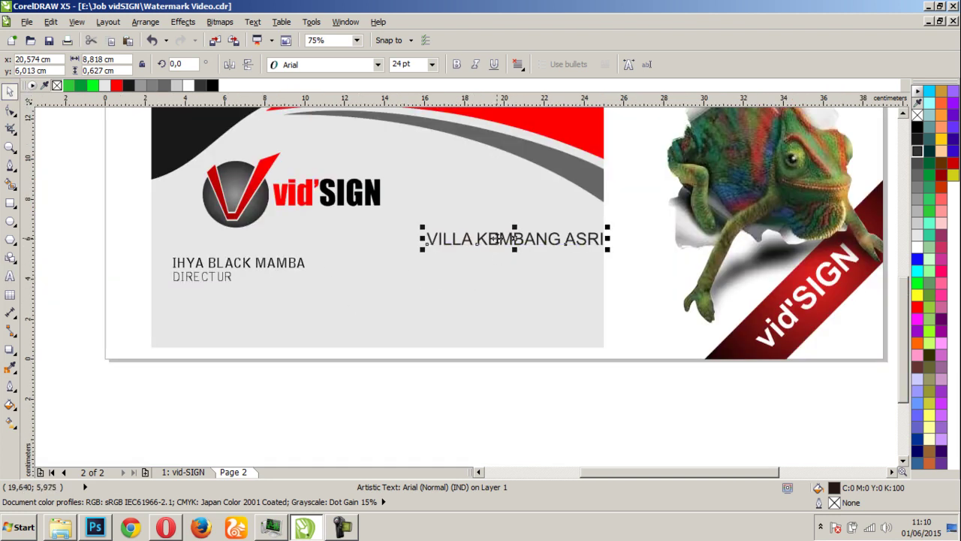
pyautogui.scroll(1, 495, 238)
# Set the address line in Baskerville Old Face, shrink it to about 19 pt, and reposition it
pyautogui.click(376, 65)
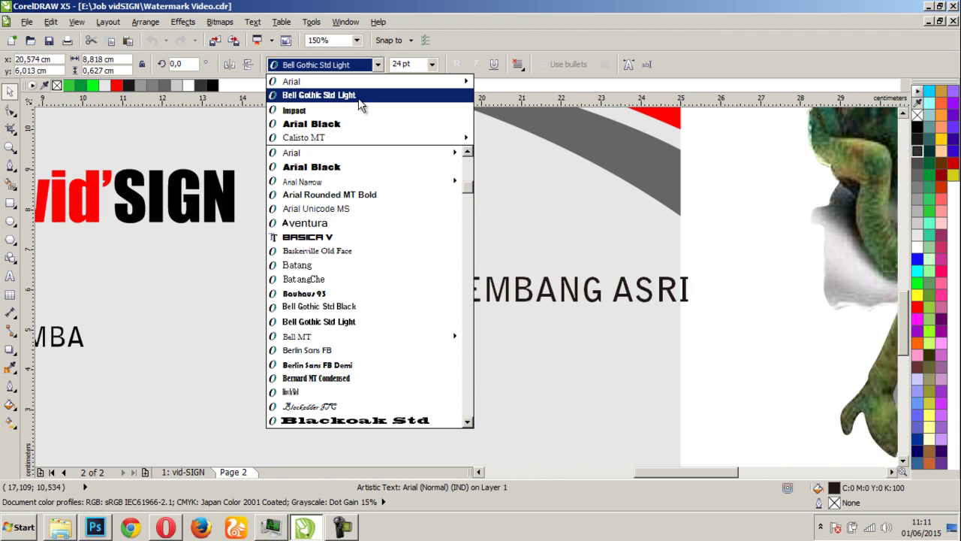
pyautogui.click(332, 253)
pyautogui.moveTo(422, 298); pyautogui.dragTo(383, 331)
pyautogui.scroll(-1, 383, 331)
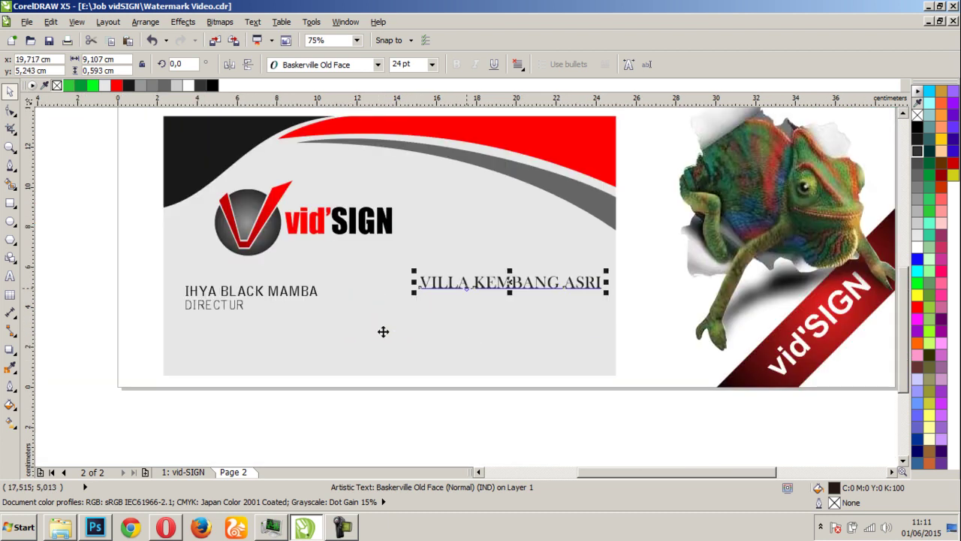
pyautogui.scroll(1, 466, 286)
pyautogui.moveTo(369, 297); pyautogui.dragTo(411, 314)
pyautogui.click(378, 287)
# Leave a duplicate of the address line directly beneath it
pyautogui.click(482, 276)
pyautogui.scroll(-1, 489, 279)
pyautogui.scroll(1, 465, 290)
pyautogui.scroll(-1, 410, 314)
pyautogui.click(483, 405)
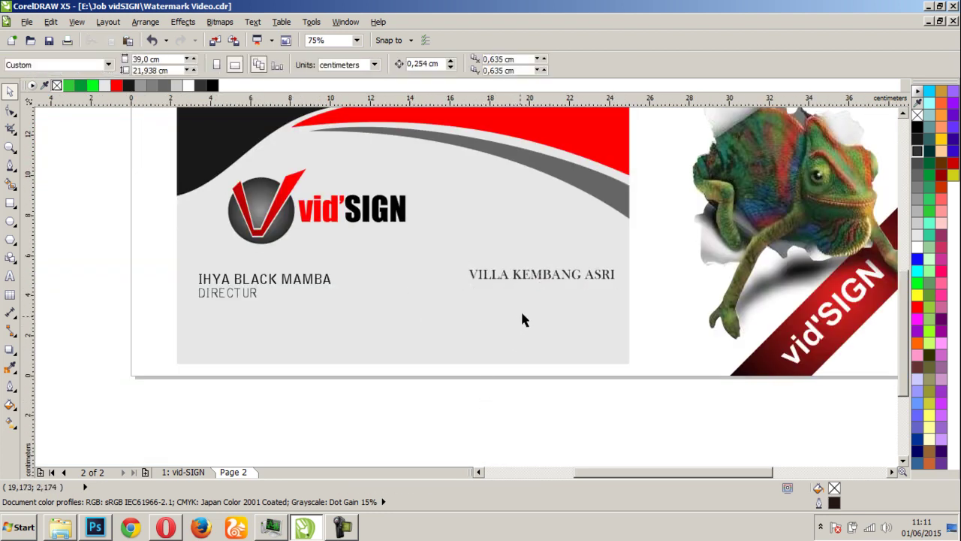
pyautogui.scroll(1, 542, 287)
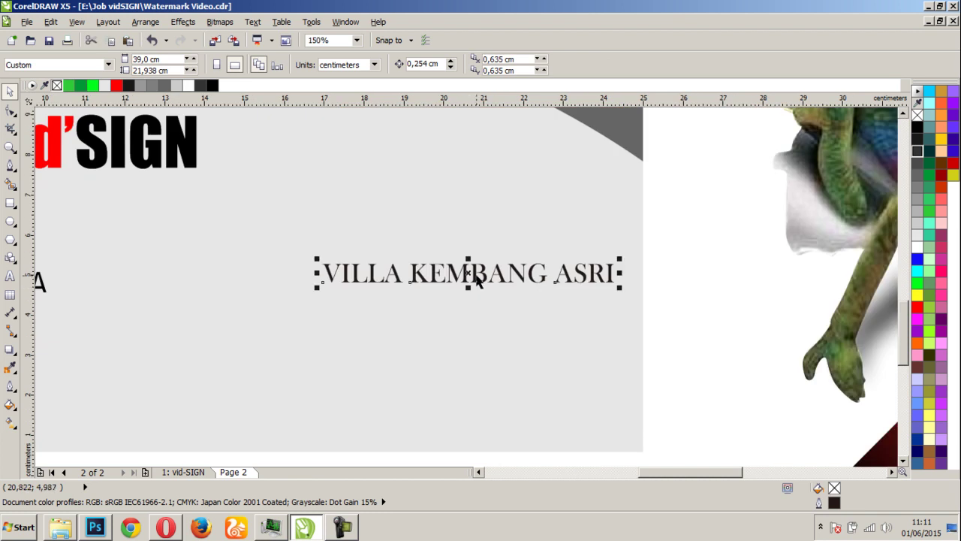
pyautogui.click(477, 276)
pyautogui.moveTo(478, 276); pyautogui.dragTo(478, 310)
pyautogui.rightClick(478, 311)
# Replace the duplicated line's text with the phone number
pyautogui.click(11, 276)
pyautogui.hotkey('ctrl', 'a')
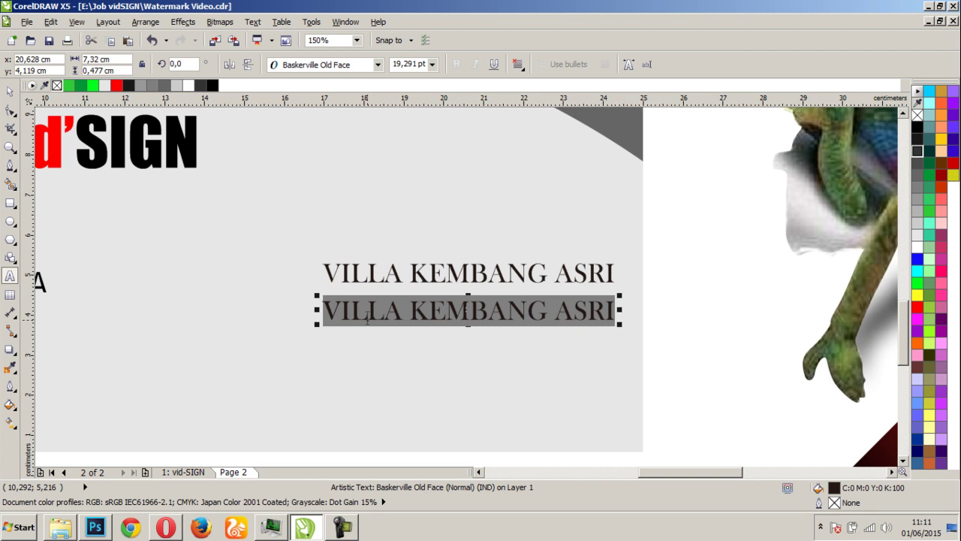
pyautogui.write('O')
pyautogui.press('BackSpace')
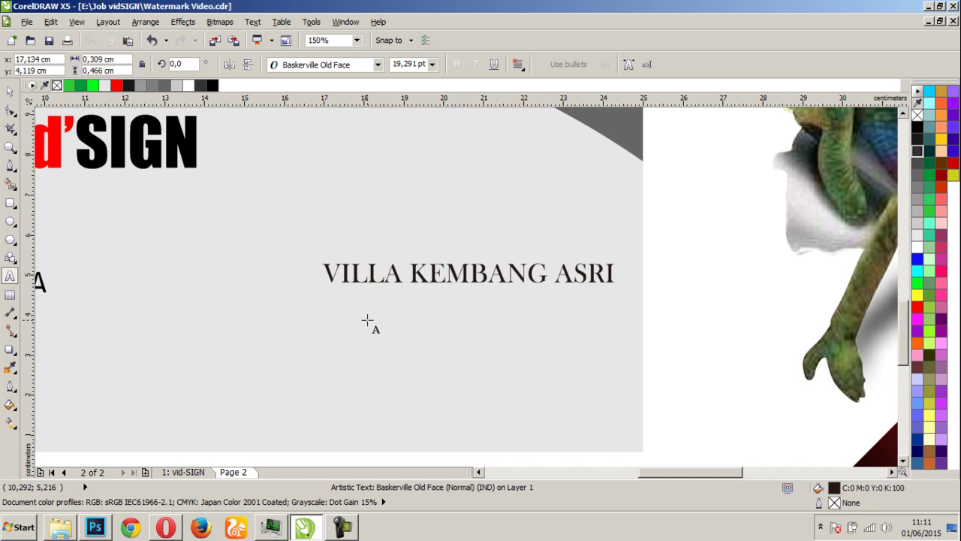
pyautogui.write('000')
pyautogui.press('BackSpace')
pyautogui.write('332')
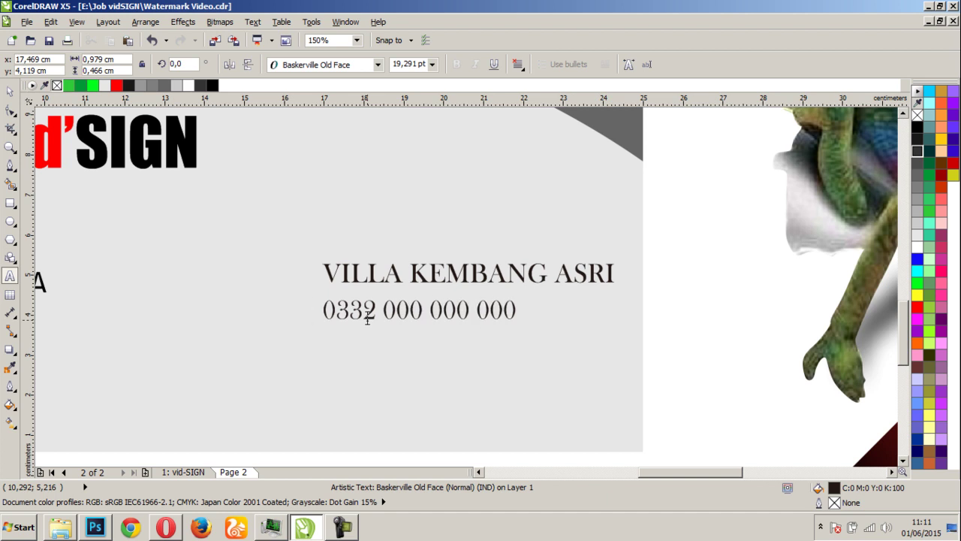
# Move the phone number right so its right edge aligns under the address line
pyautogui.click(9, 90)
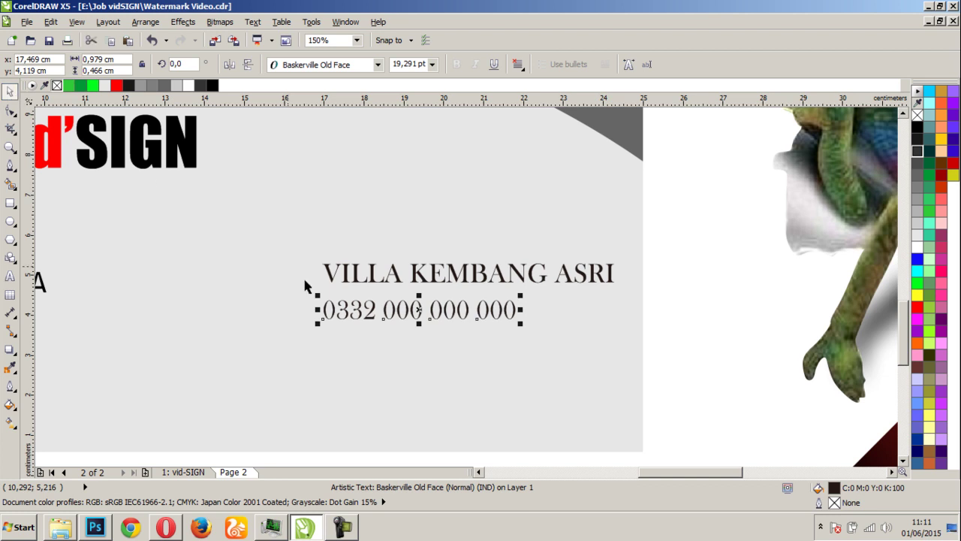
pyautogui.click(394, 315)
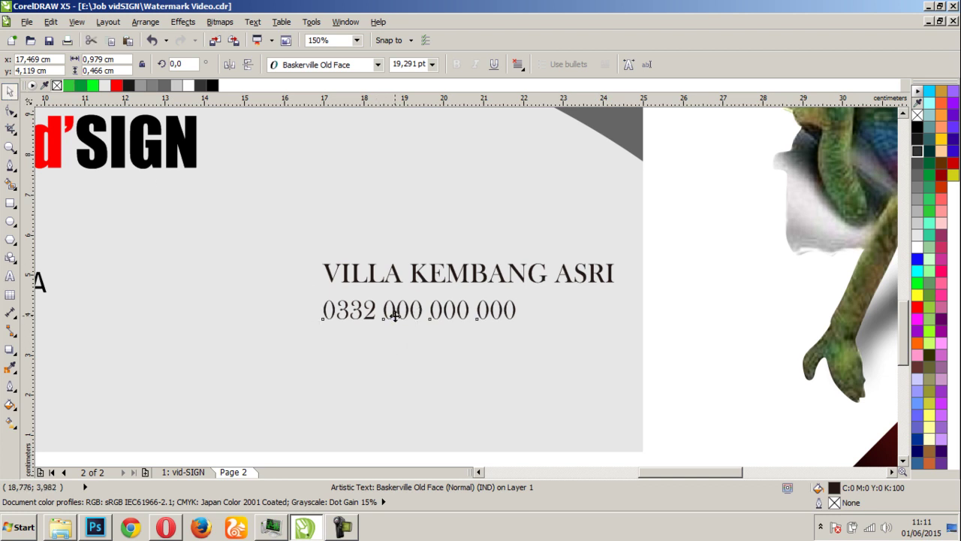
pyautogui.moveTo(394, 315); pyautogui.dragTo(494, 316)
# Select the phone number line and drop a duplicate of it just below
pyautogui.click(669, 338)
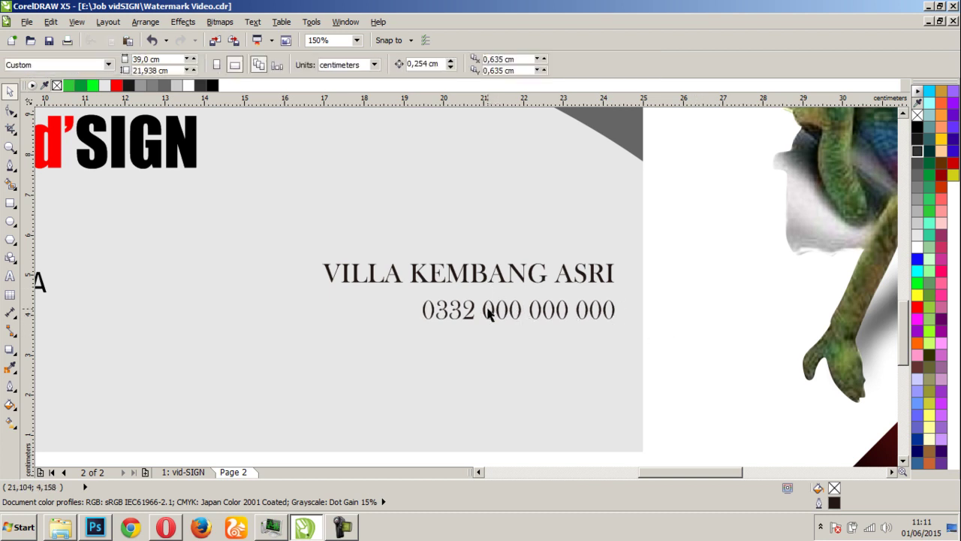
pyautogui.click(488, 309)
pyautogui.click(649, 303)
pyautogui.click(585, 321)
pyautogui.click(672, 292)
pyautogui.moveTo(675, 286); pyautogui.dragTo(389, 339)
pyautogui.moveTo(442, 319); pyautogui.dragTo(442, 343)
pyautogui.moveTo(443, 351); pyautogui.dragTo(443, 352)
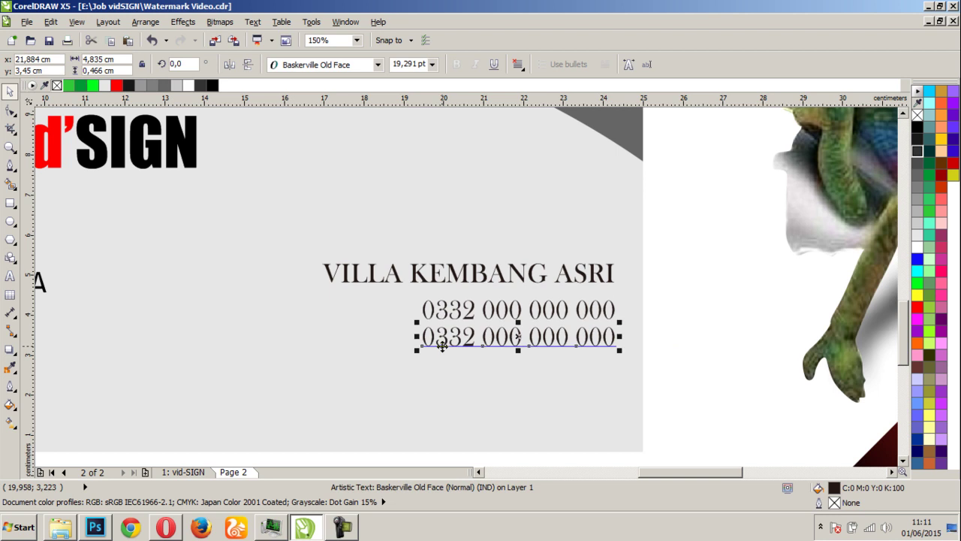
# Retype the duplicated line as 'BONDOWOSO, JAWA TIMUR'
pyautogui.click(10, 278)
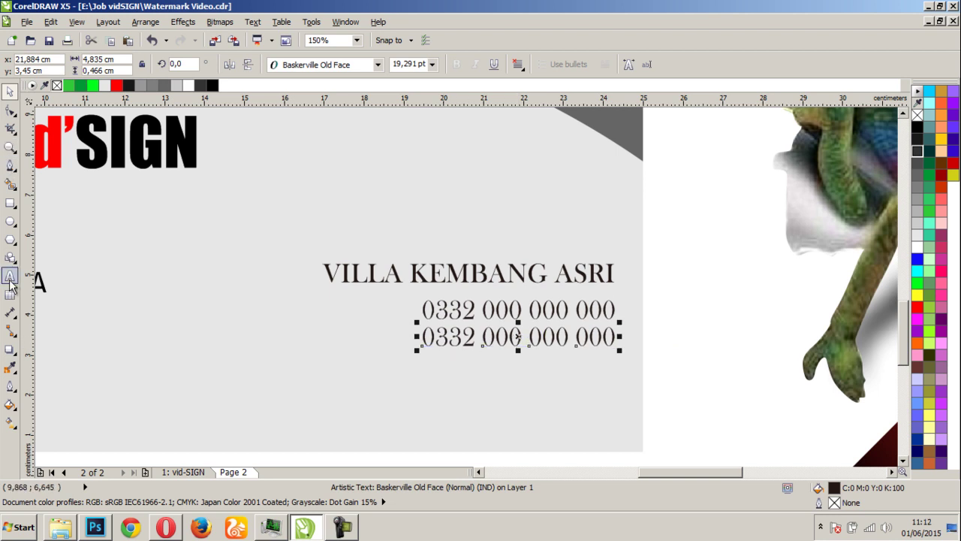
pyautogui.hotkey('ctrl', 'a')
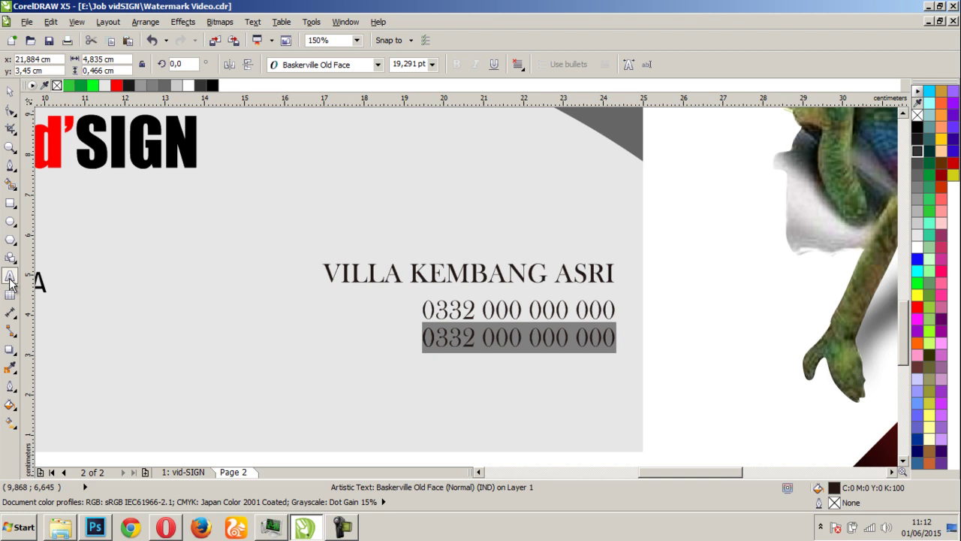
pyautogui.write('BONDOW')
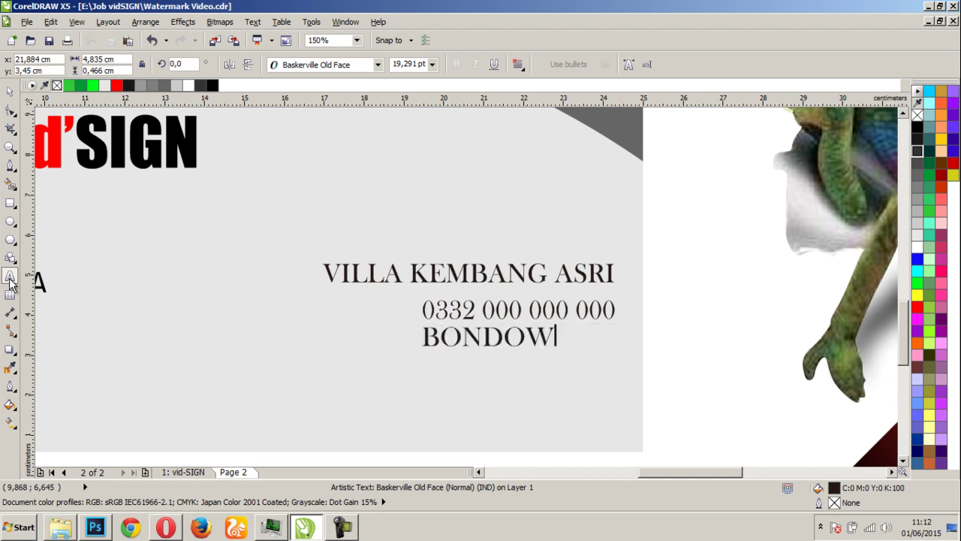
pyautogui.write('OSO, ')
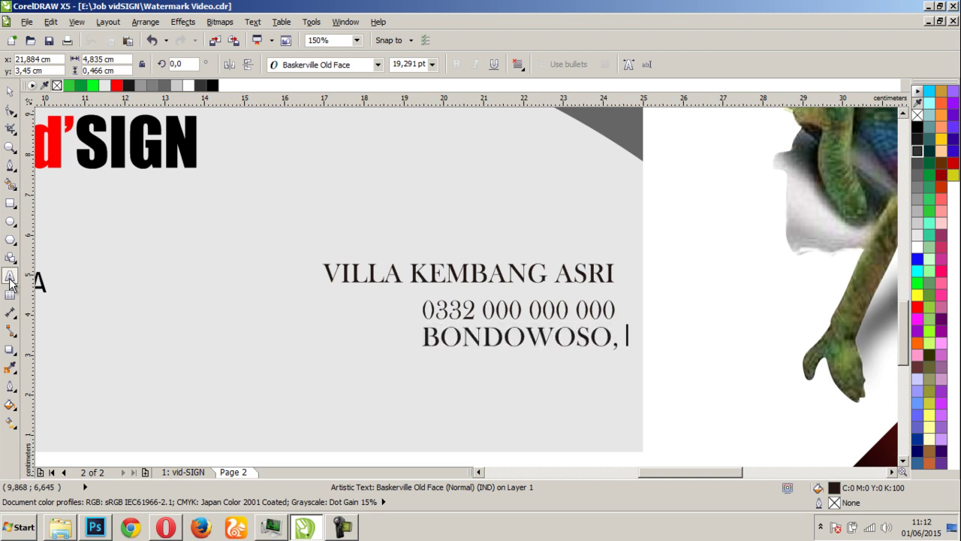
pyautogui.write('JAWA TIMUR')
pyautogui.click(10, 91)
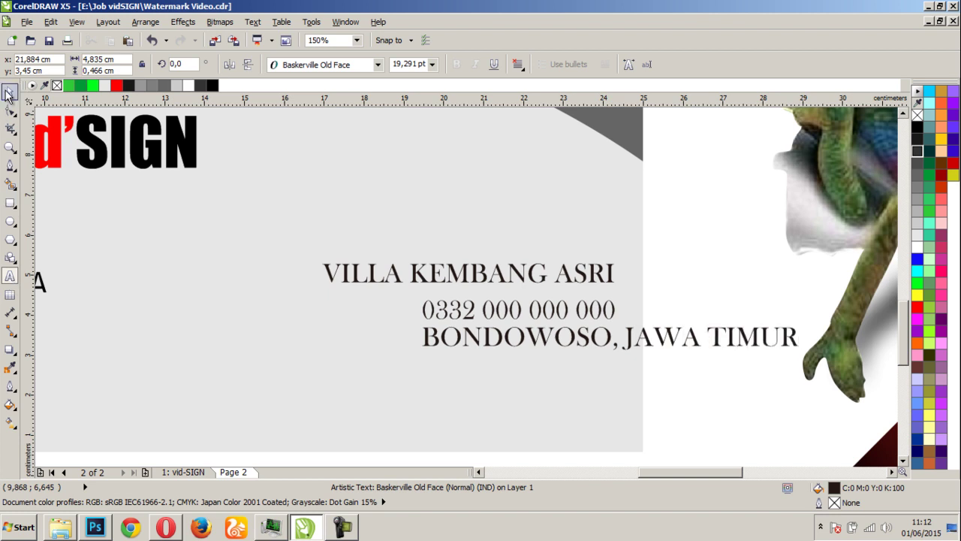
# Right-align the city line with the lines above and nudge it down slightly
pyautogui.moveTo(480, 338); pyautogui.dragTo(291, 350)
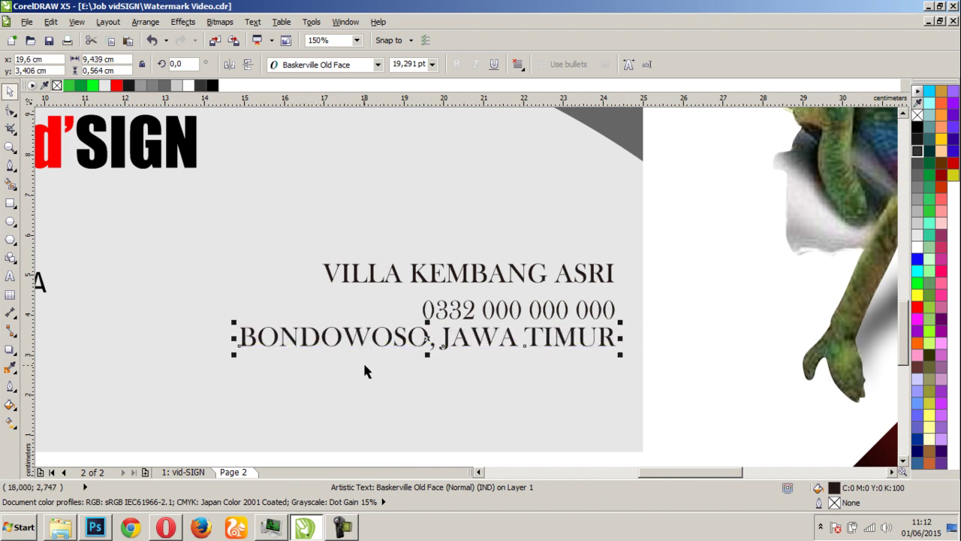
pyautogui.press('Down')
pyautogui.scroll(-2, 434, 316)
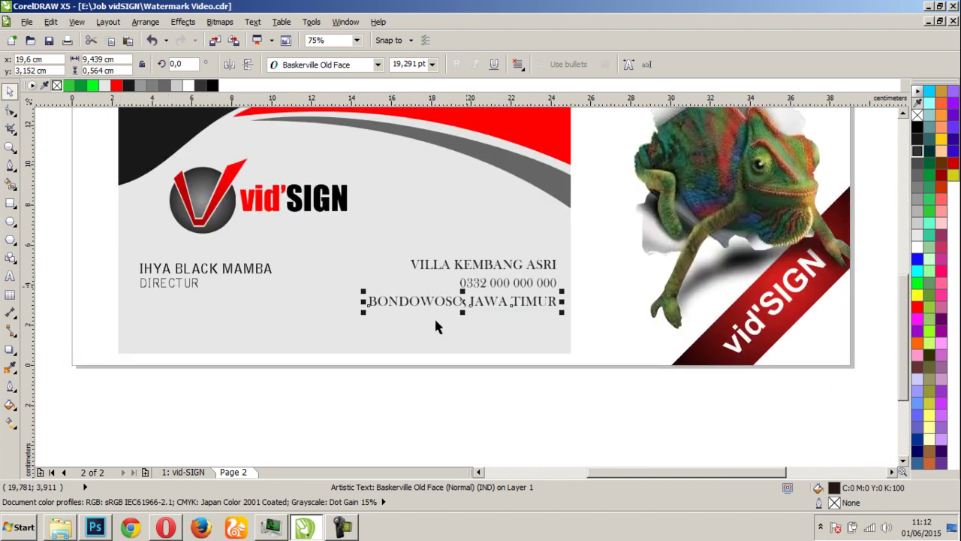
pyautogui.click(425, 395)
pyautogui.scroll(-2, 463, 262)
pyautogui.scroll(1, 463, 265)
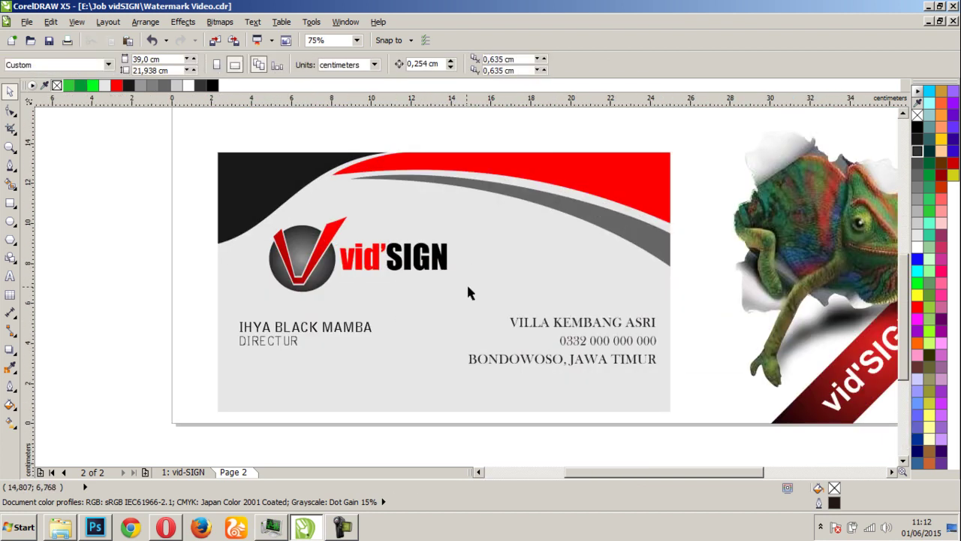
# Move all three address lines together lower on the card
pyautogui.moveTo(695, 292); pyautogui.dragTo(461, 407)
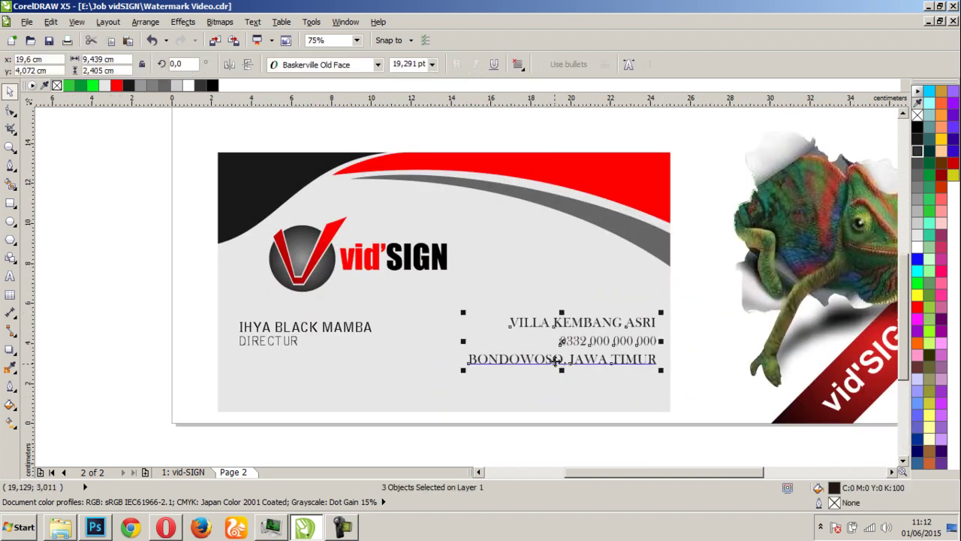
pyautogui.moveTo(562, 358); pyautogui.dragTo(573, 383)
pyautogui.click(149, 368)
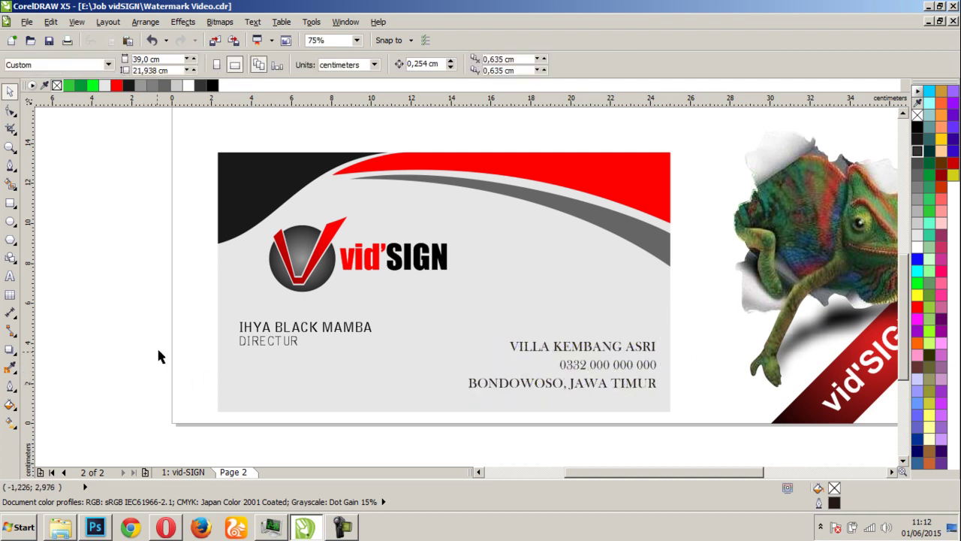
pyautogui.scroll(-1, 216, 317)
pyautogui.scroll(1, 631, 274)
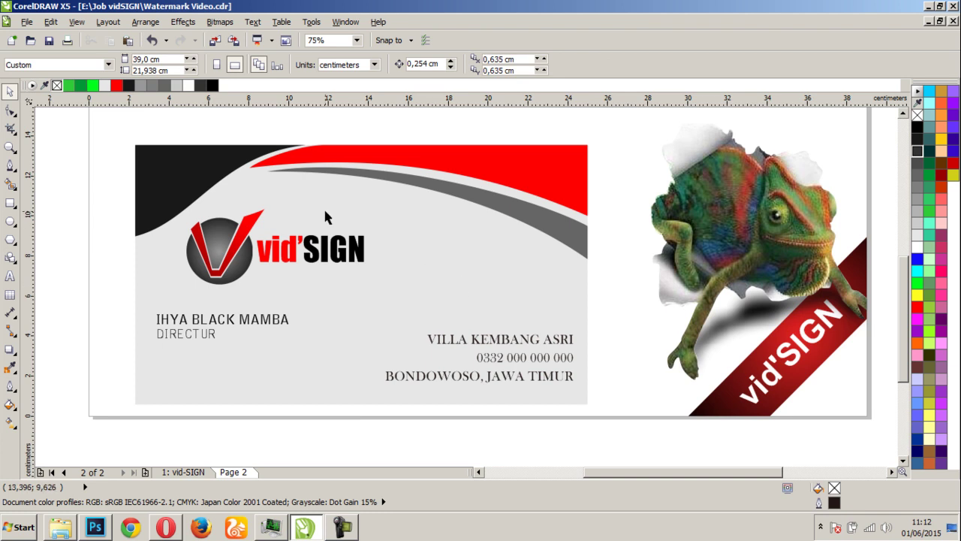
# In Google Translate, enter 'demikian tutorial dari kami, semoga bermanf', then replace it with 'terima kasih'
pyautogui.click(169, 528)
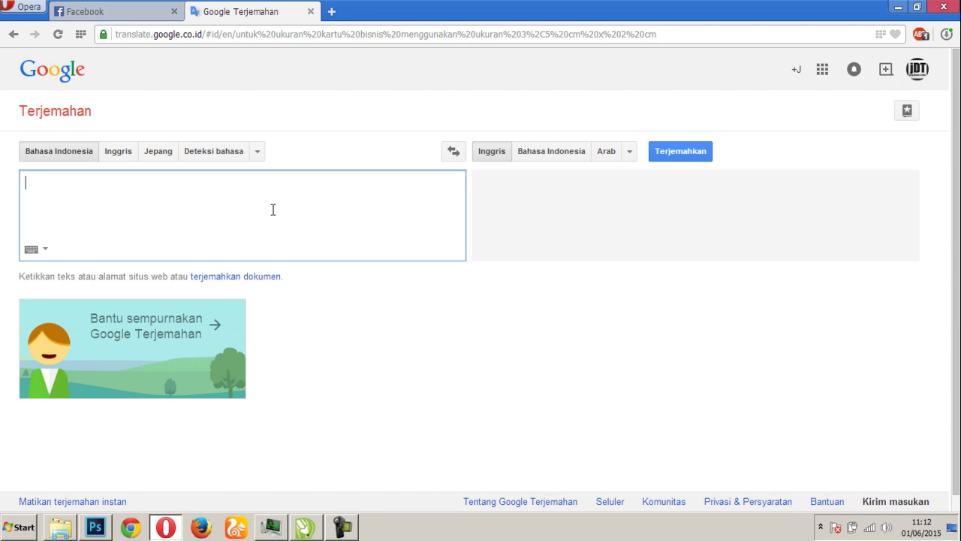
pyautogui.write('DEMIKI')
pyautogui.press('BackSpace')
pyautogui.press('BackSpace')
pyautogui.press('BackSpace')
pyautogui.press('BackSpace')
pyautogui.press('BackSpace')
pyautogui.press('BackSpace')
pyautogui.write('dem')
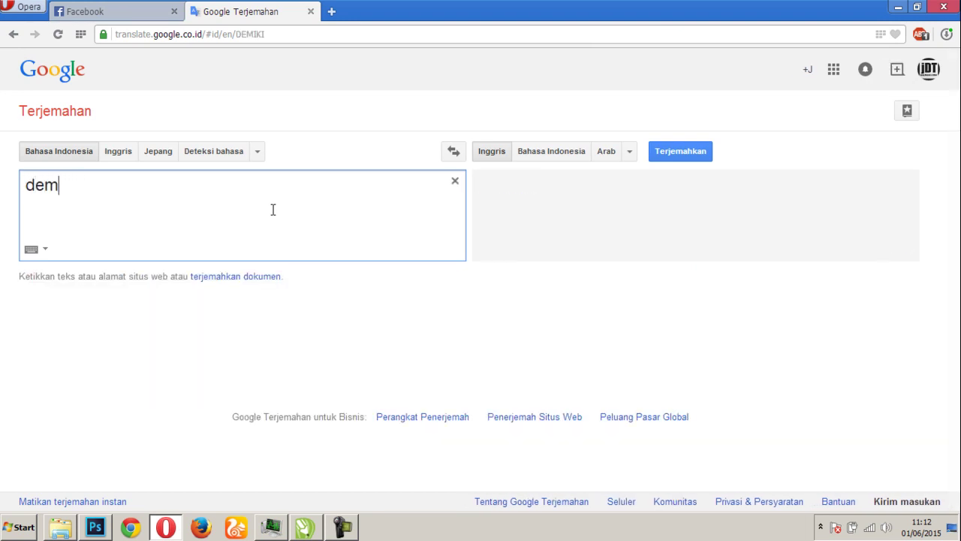
pyautogui.write('ikian ')
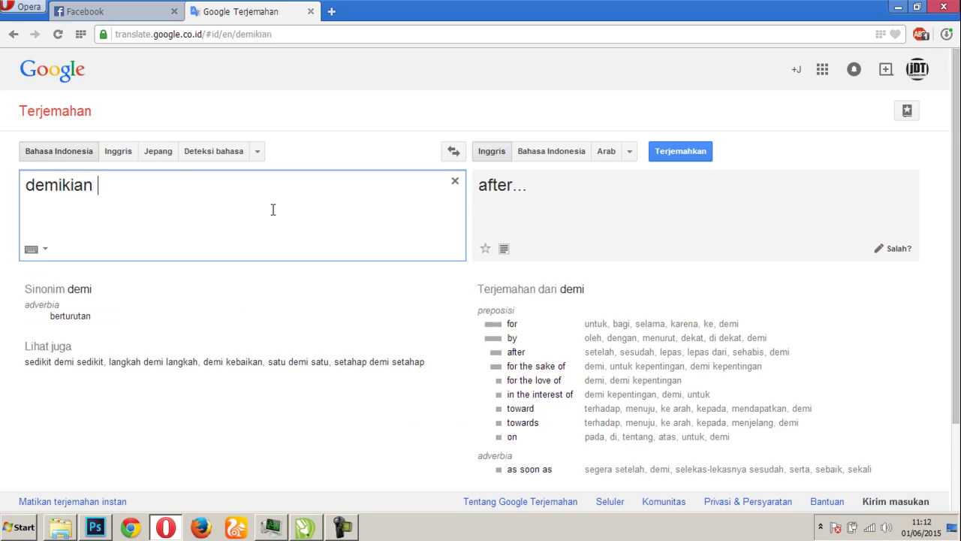
pyautogui.write('tutorial')
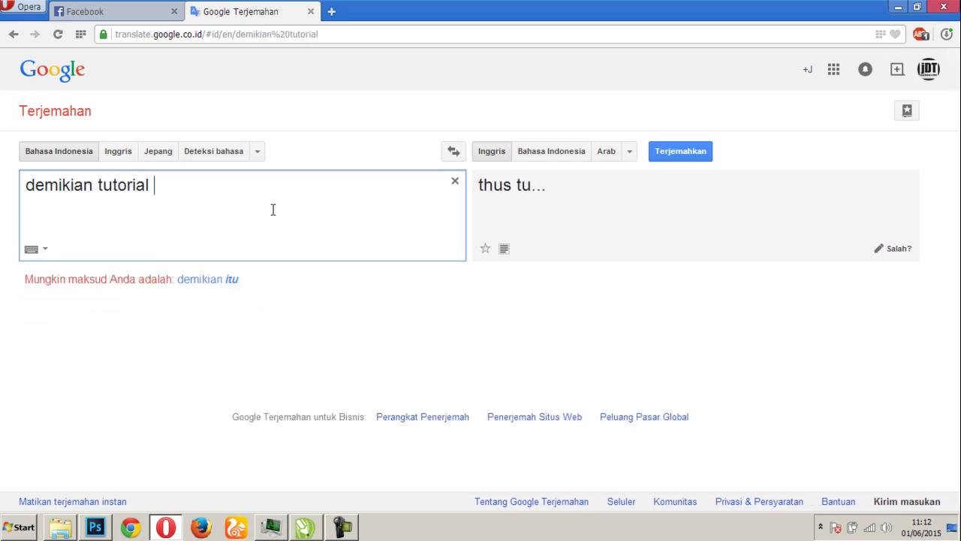
pyautogui.write(' dari kami')
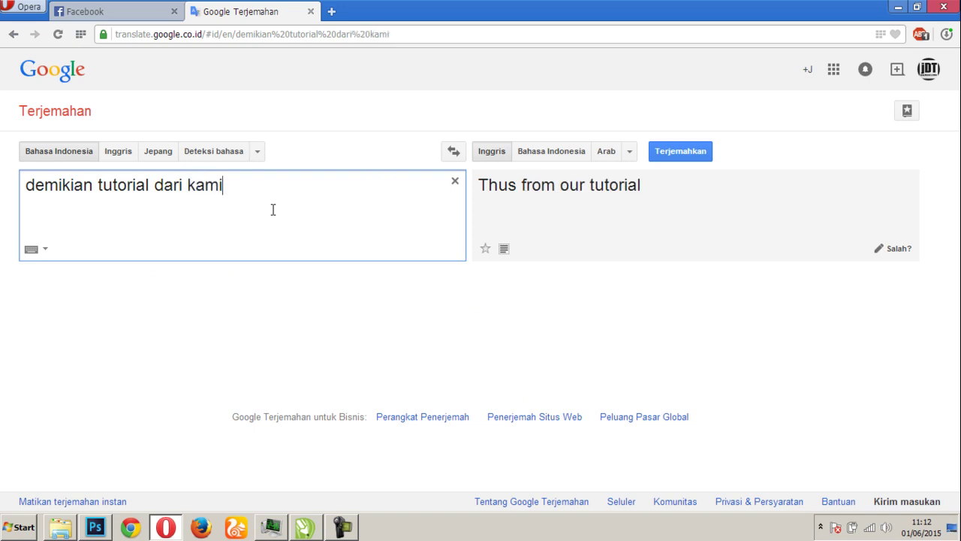
pyautogui.write(', semo')
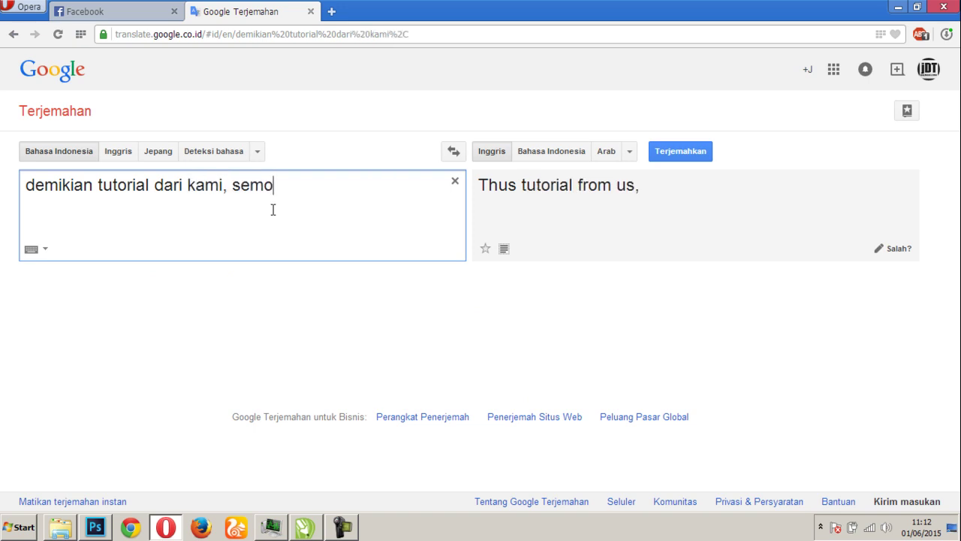
pyautogui.write('ga bermanfaat')
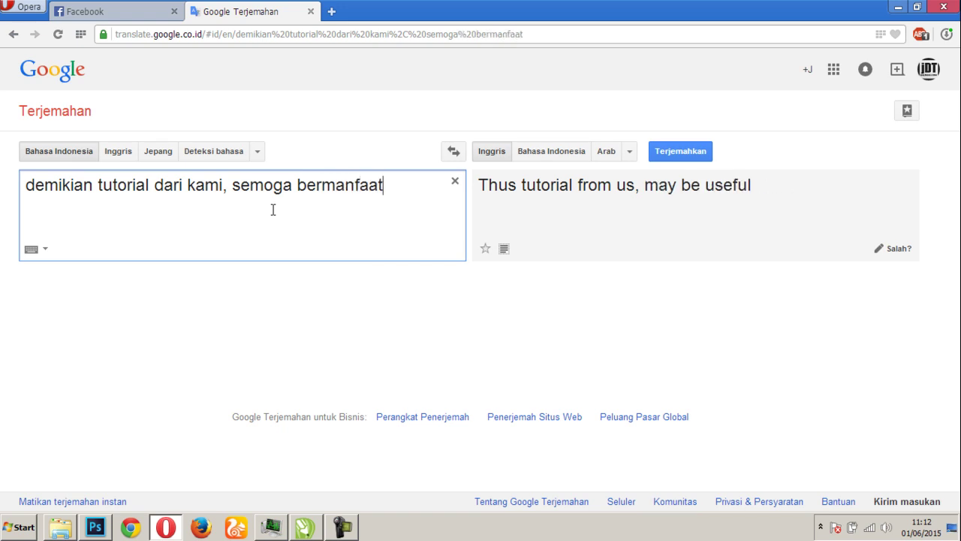
pyautogui.hotkey('ctrl', 'a')
pyautogui.write('terim')
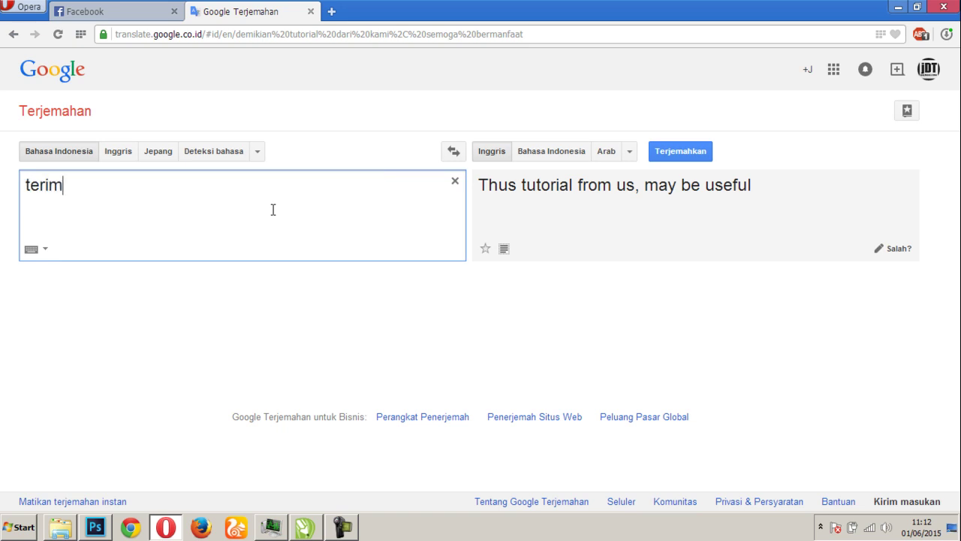
pyautogui.write('a kasih')
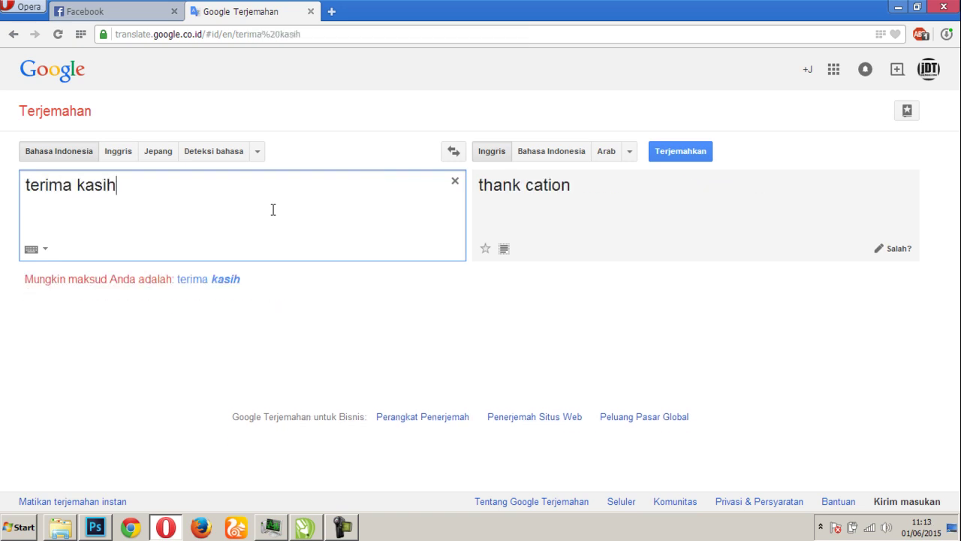